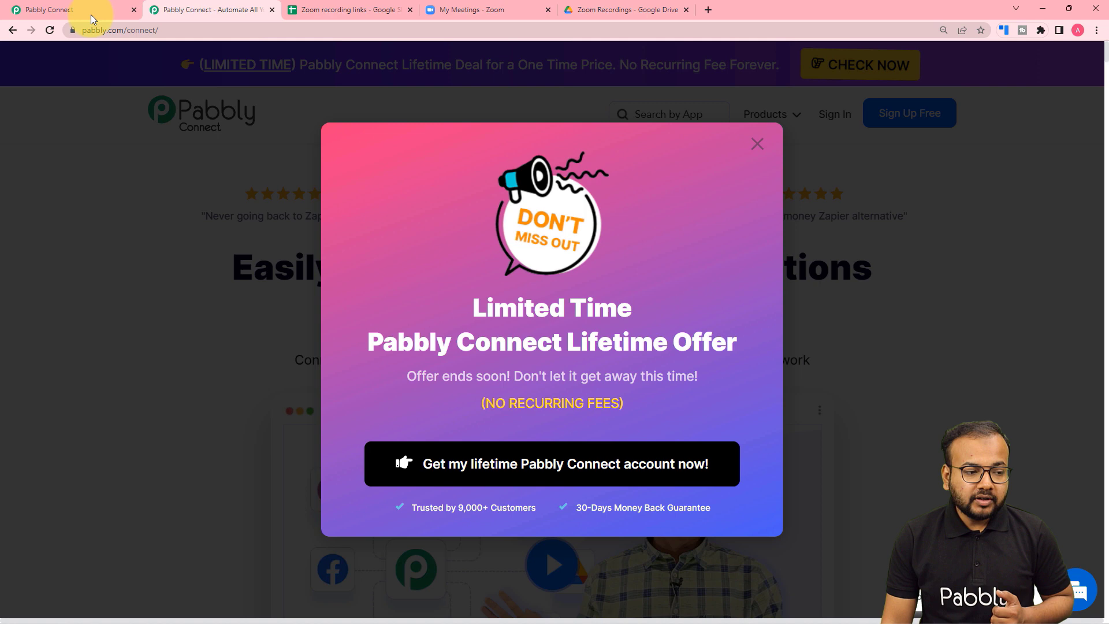
Create a new workflow named 'Zoom Recordings to Google Sheets and Google Drive'.
{"action": "left_click", "coordinate": [91, 15]}
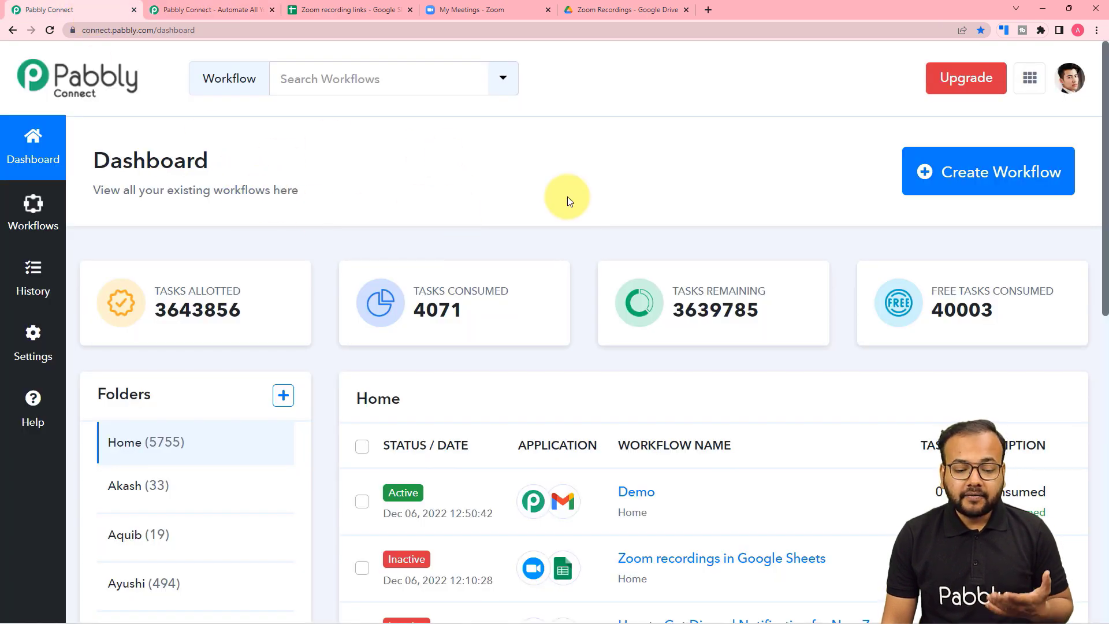
{"action": "left_click", "coordinate": [964, 185]}
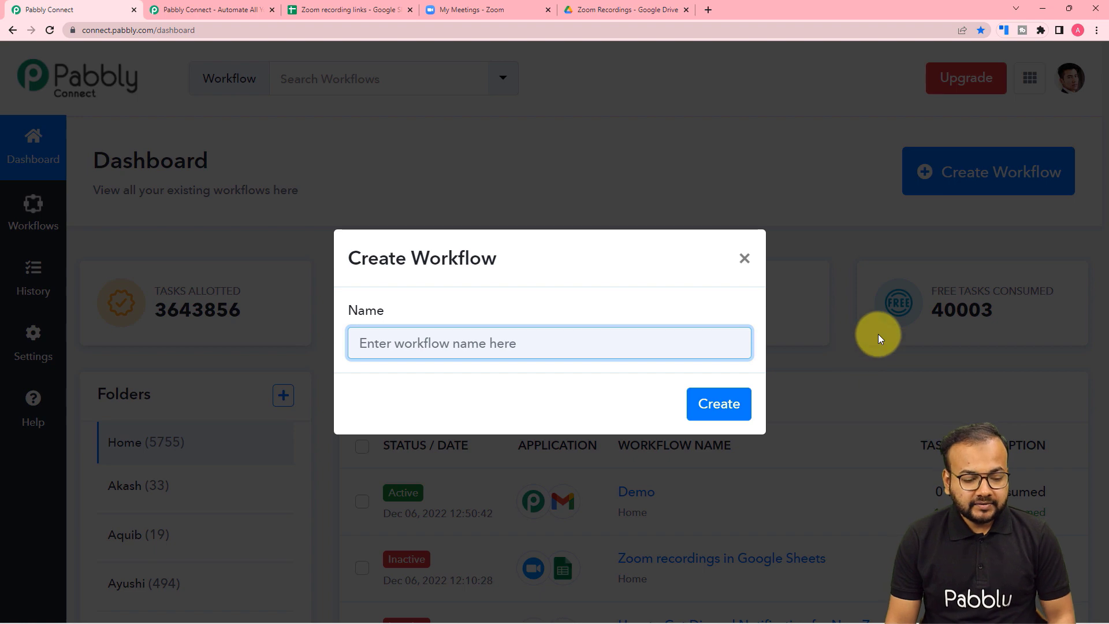
{"action": "type", "text": "Zoo"}
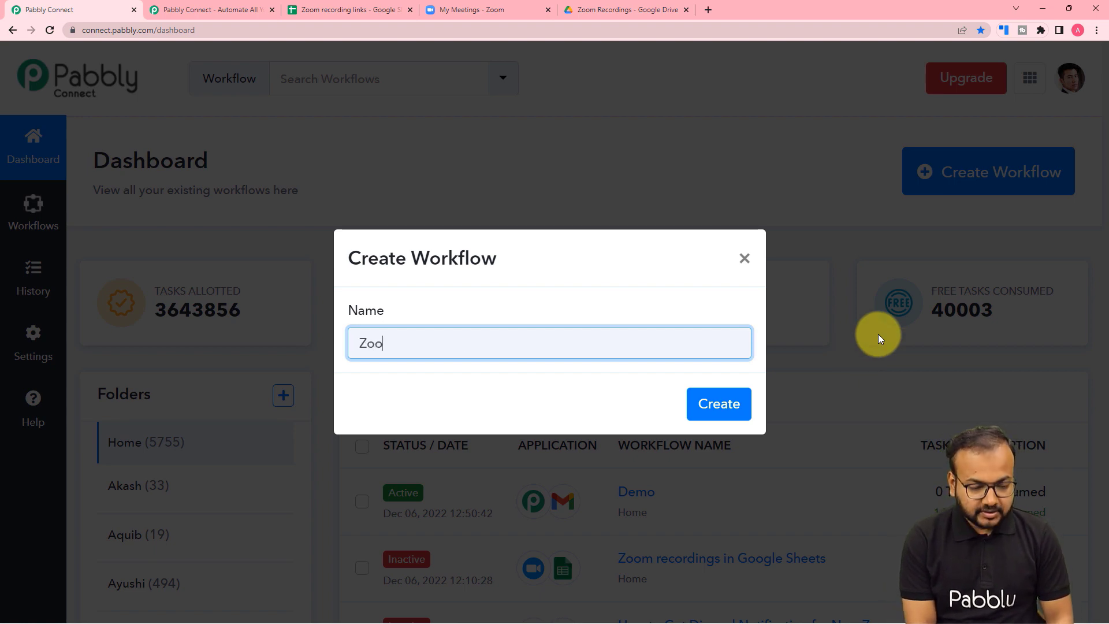
{"action": "type", "text": "m Recordin"}
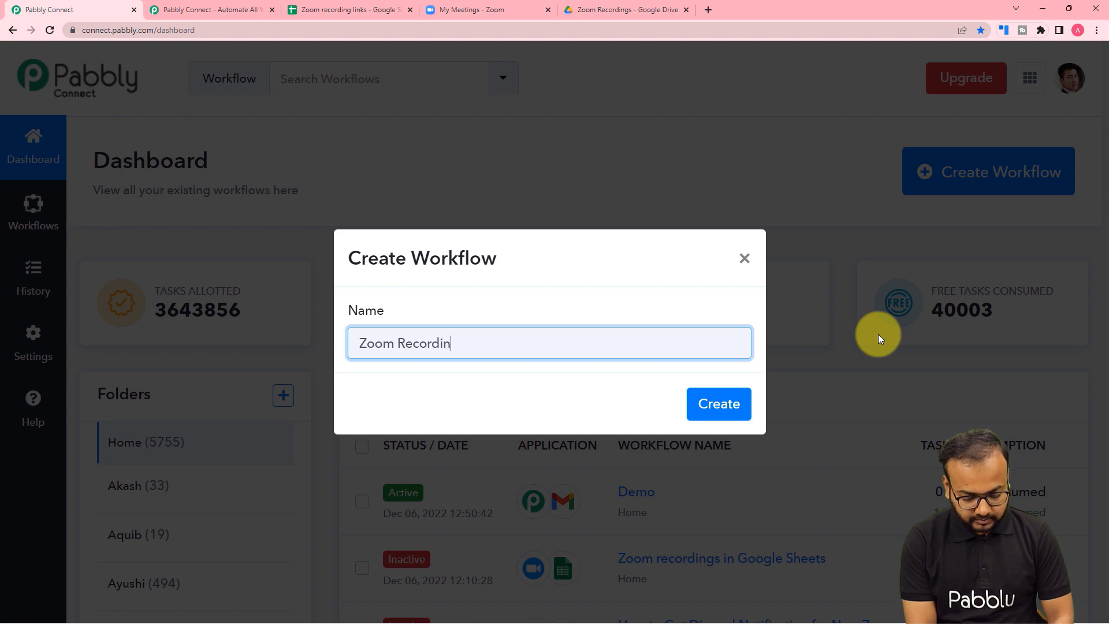
{"action": "type", "text": "gs to Gog"}
{"action": "key", "text": "BackSpace"}
{"action": "type", "text": "ogle Sheets and"}
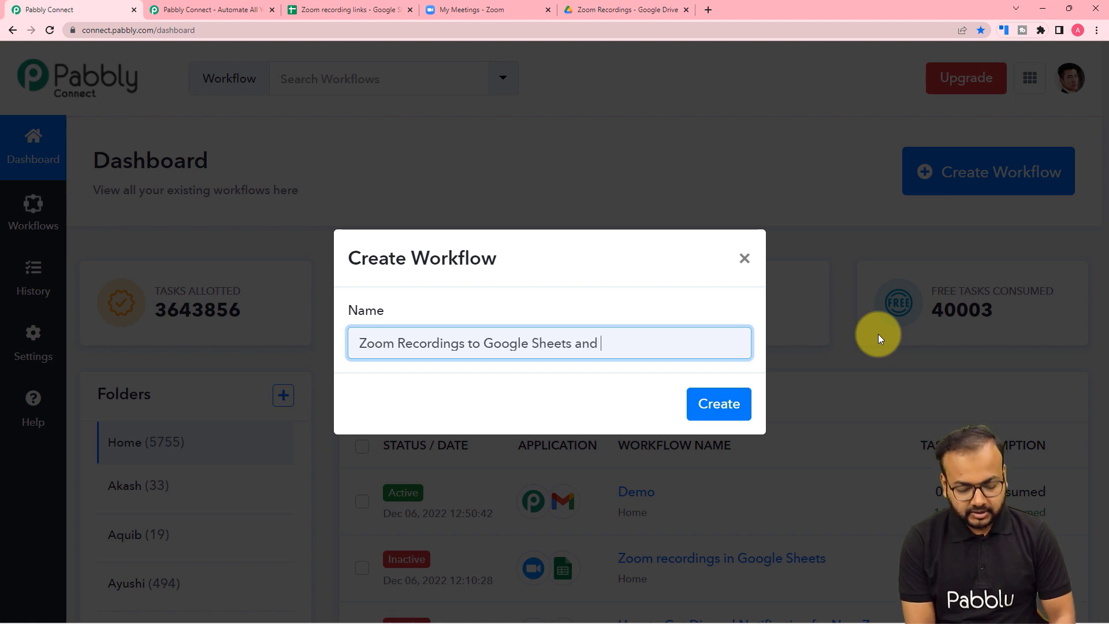
{"action": "type", "text": " Googlw"}
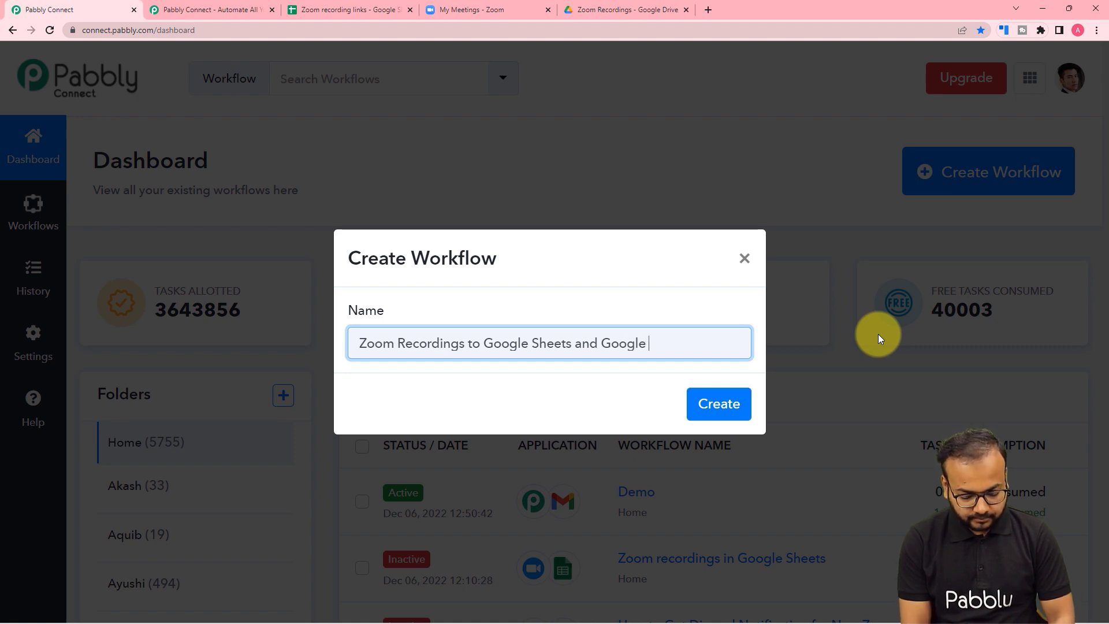
{"action": "type", "text": "e Drive"}
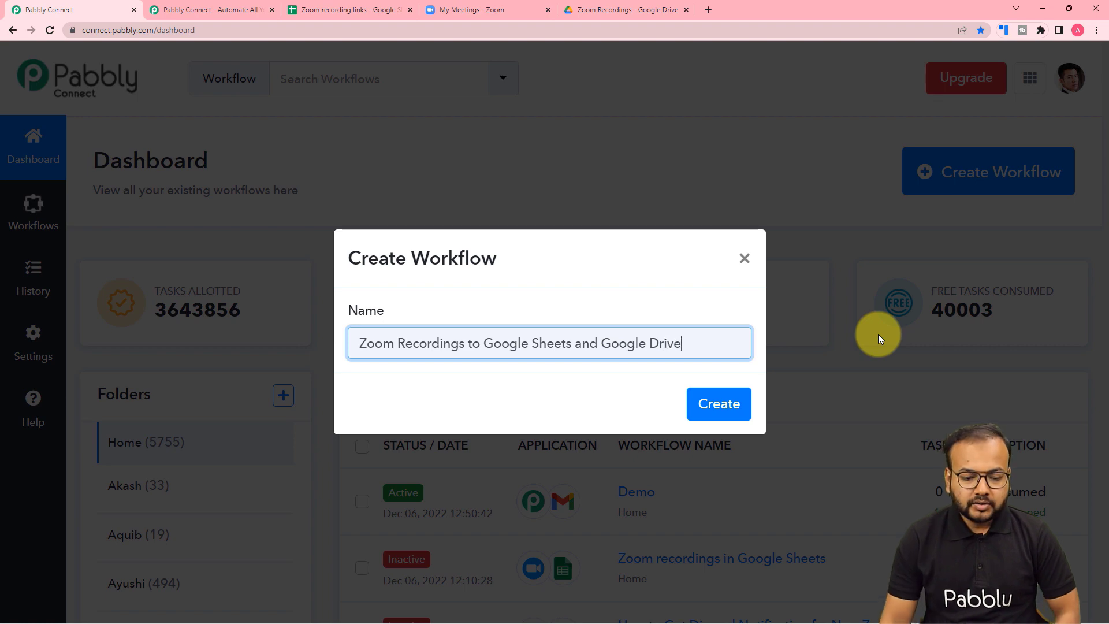
{"action": "left_click", "coordinate": [718, 404]}
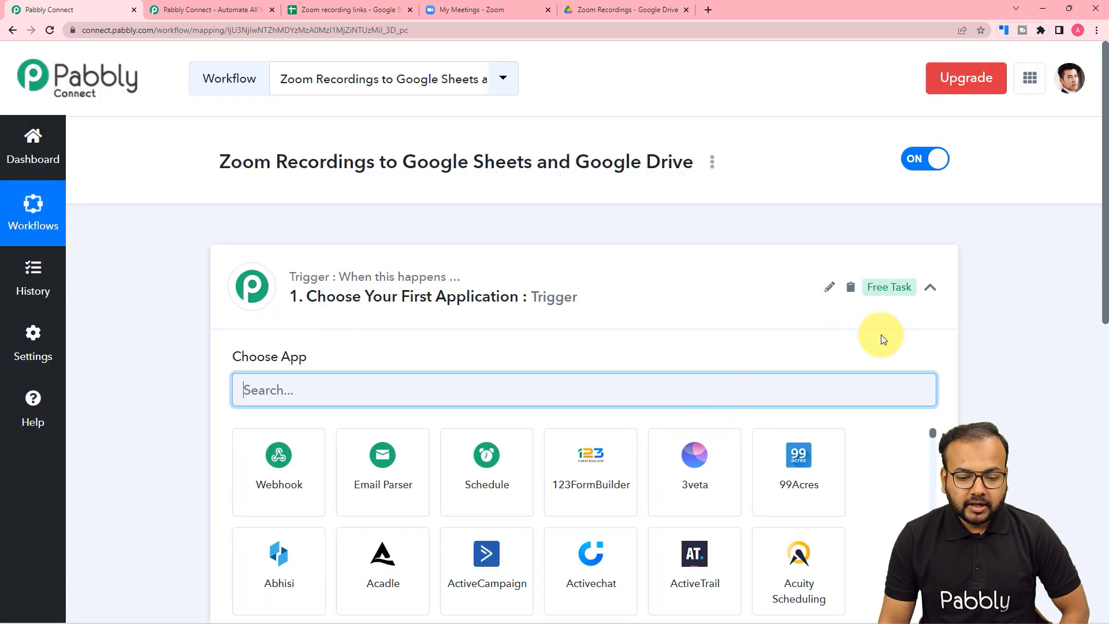
{"action": "left_click", "coordinate": [930, 288]}
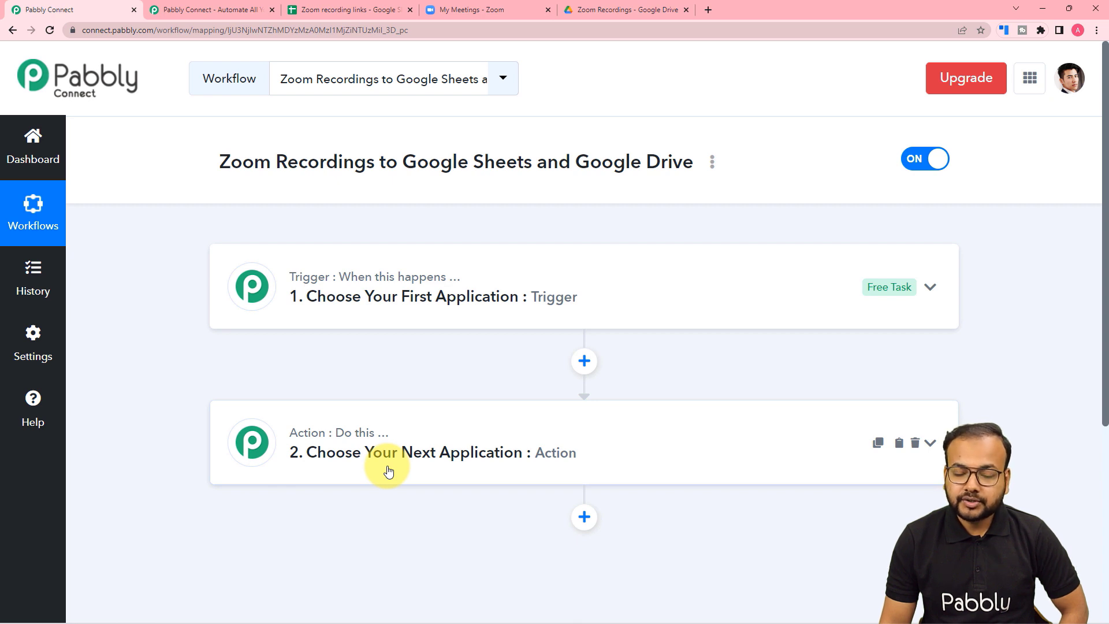
{"action": "left_click", "coordinate": [367, 297]}
{"action": "scroll", "coordinate": [362, 298], "scroll_direction": "down", "scroll_amount": 1}
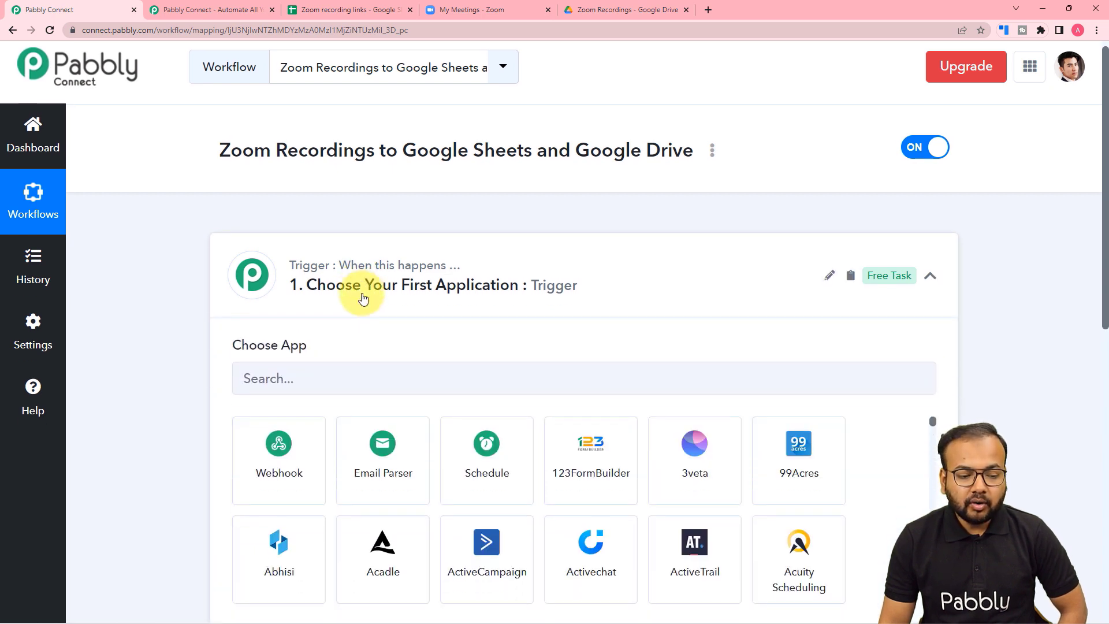
{"action": "scroll", "coordinate": [363, 298], "scroll_direction": "down", "scroll_amount": 1}
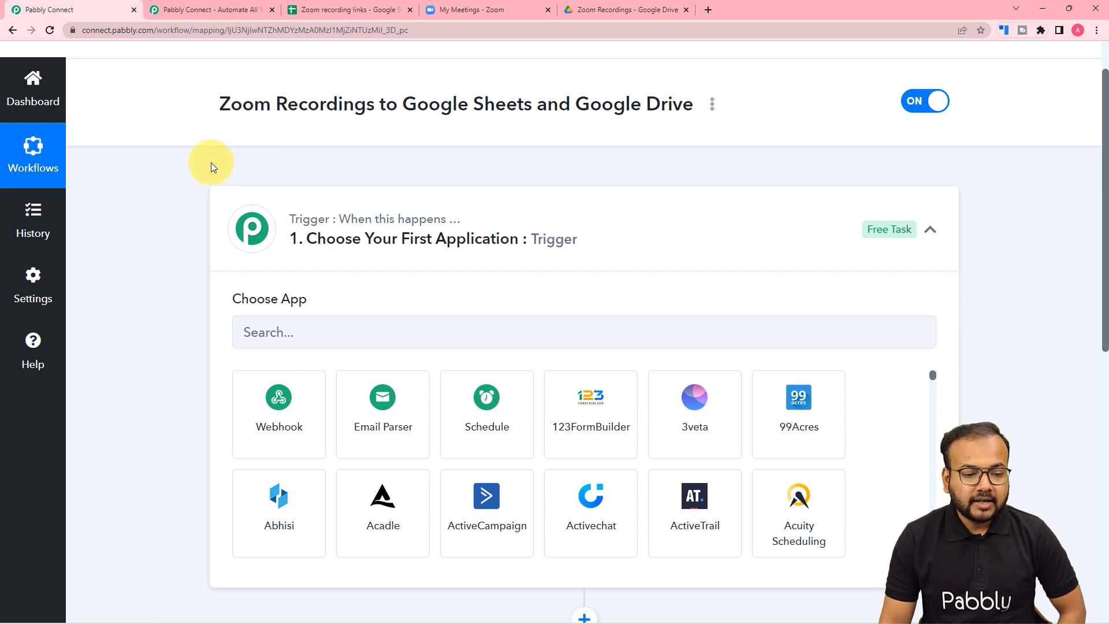
{"action": "scroll", "coordinate": [211, 167], "scroll_direction": "down", "scroll_amount": 7}
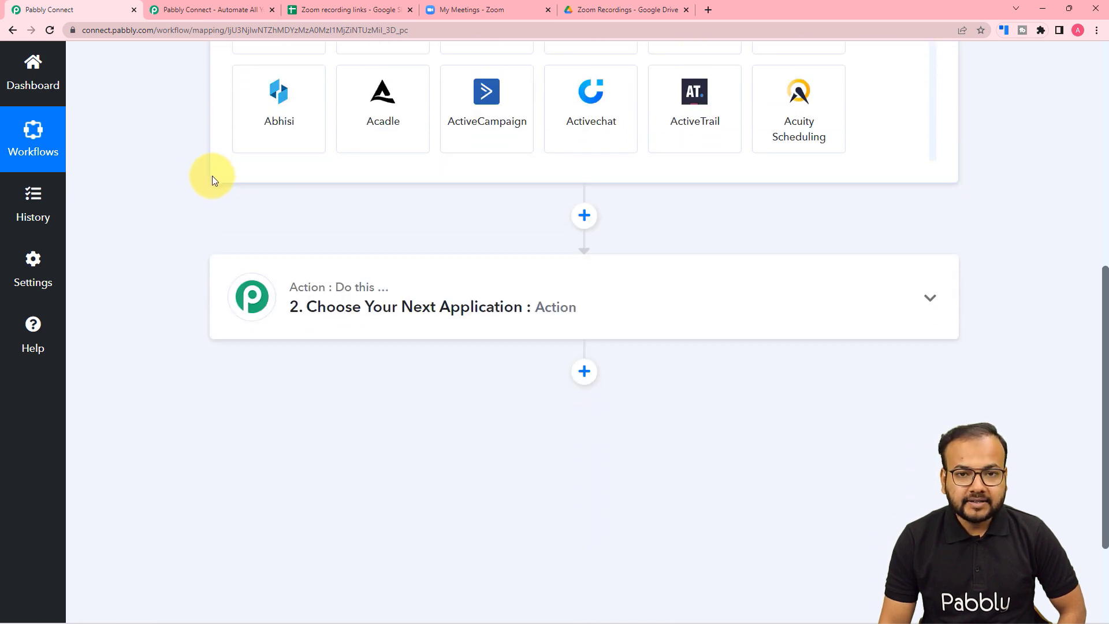
{"action": "scroll", "coordinate": [213, 181], "scroll_direction": "up", "scroll_amount": 6}
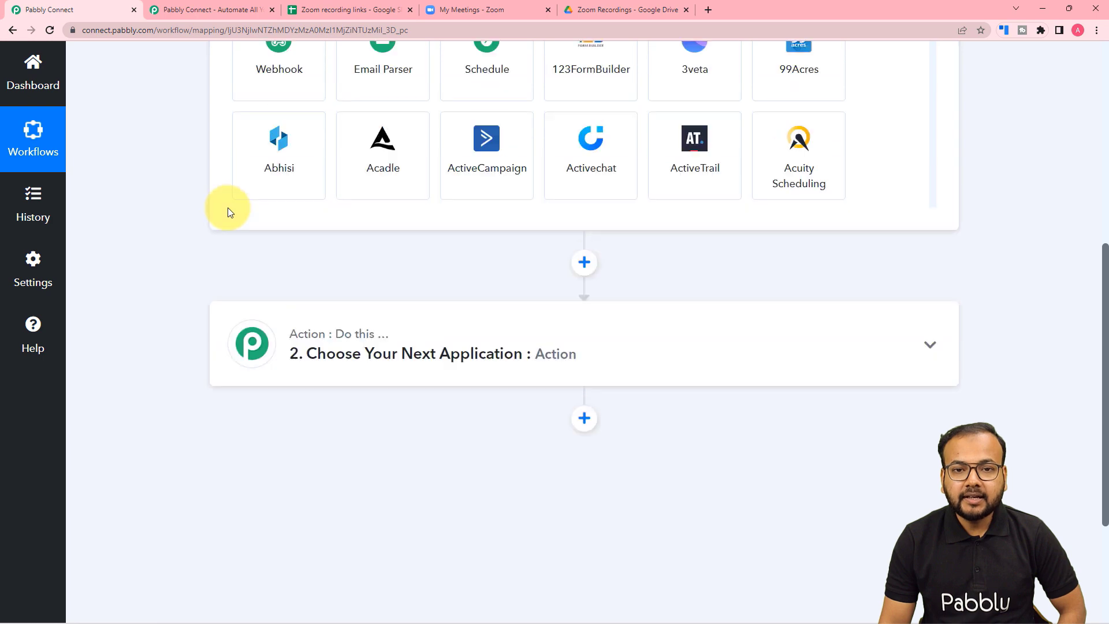
{"action": "scroll", "coordinate": [228, 213], "scroll_direction": "up", "scroll_amount": 2}
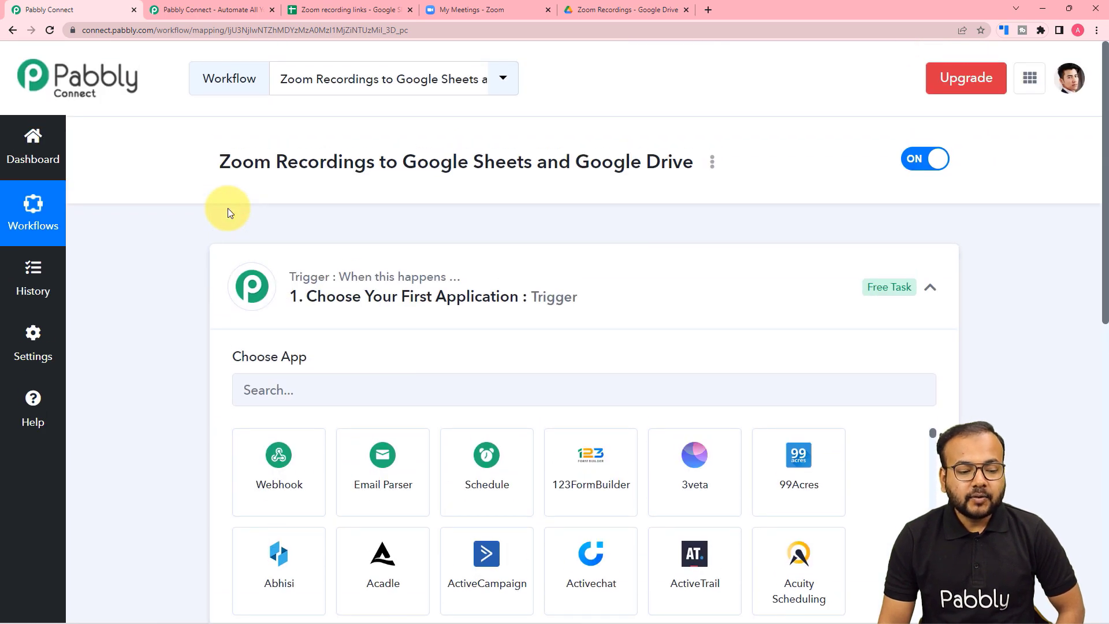
{"action": "scroll", "coordinate": [228, 213], "scroll_direction": "down", "scroll_amount": 2}
{"action": "left_click", "coordinate": [288, 274]}
Set the trigger app to Zoom with the Configure Webhooks trigger event.
{"action": "type", "text": "z"}
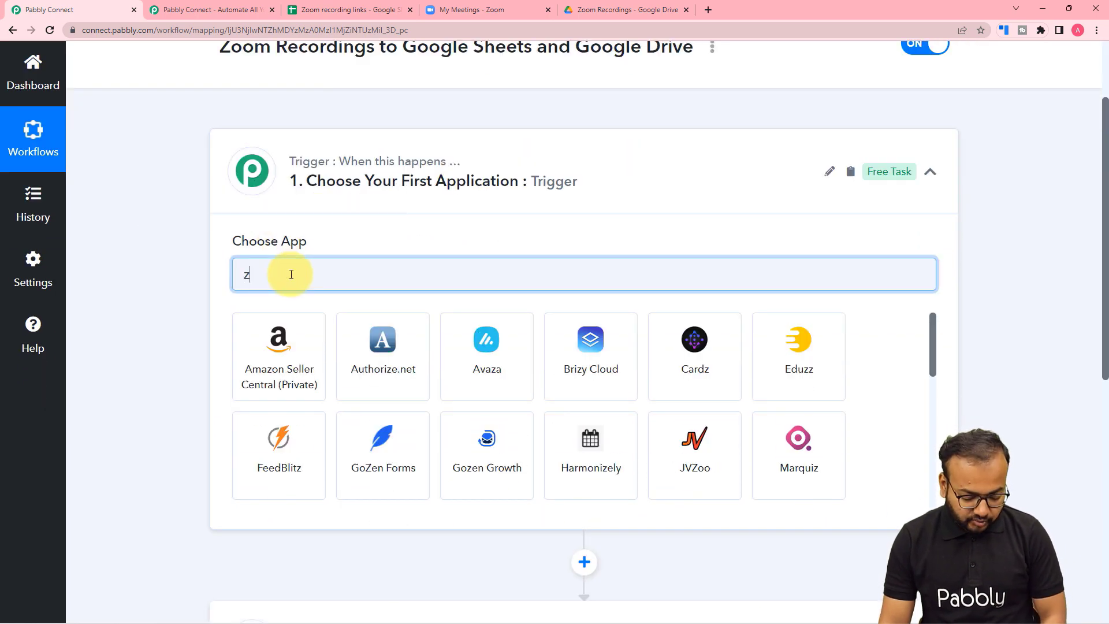
{"action": "type", "text": "oo"}
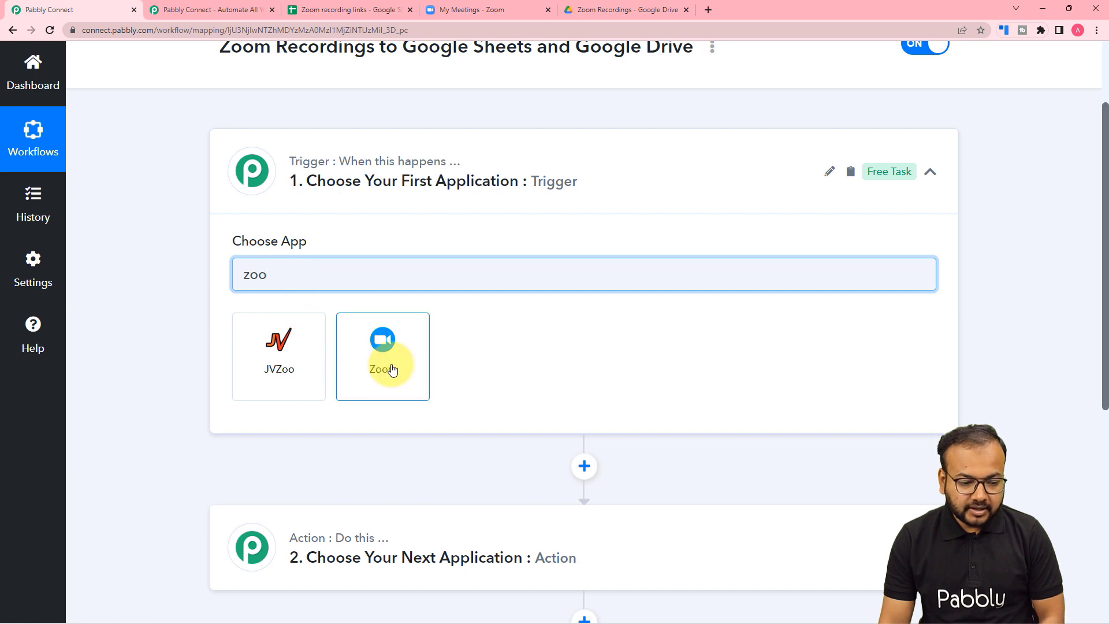
{"action": "left_click", "coordinate": [388, 371]}
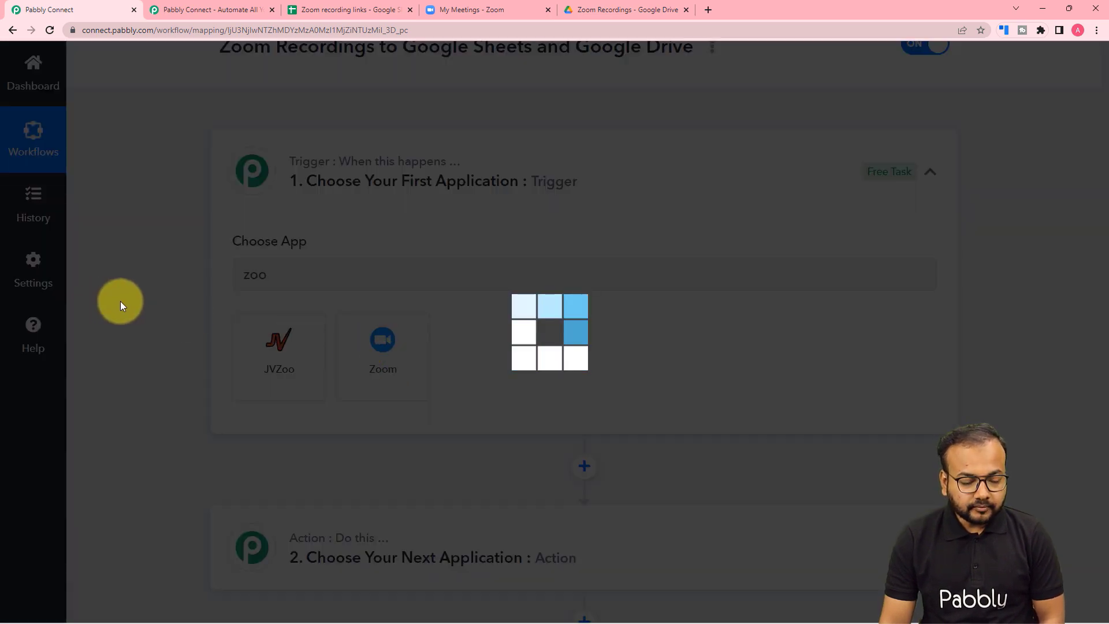
{"action": "scroll", "coordinate": [120, 305], "scroll_direction": "down", "scroll_amount": 3}
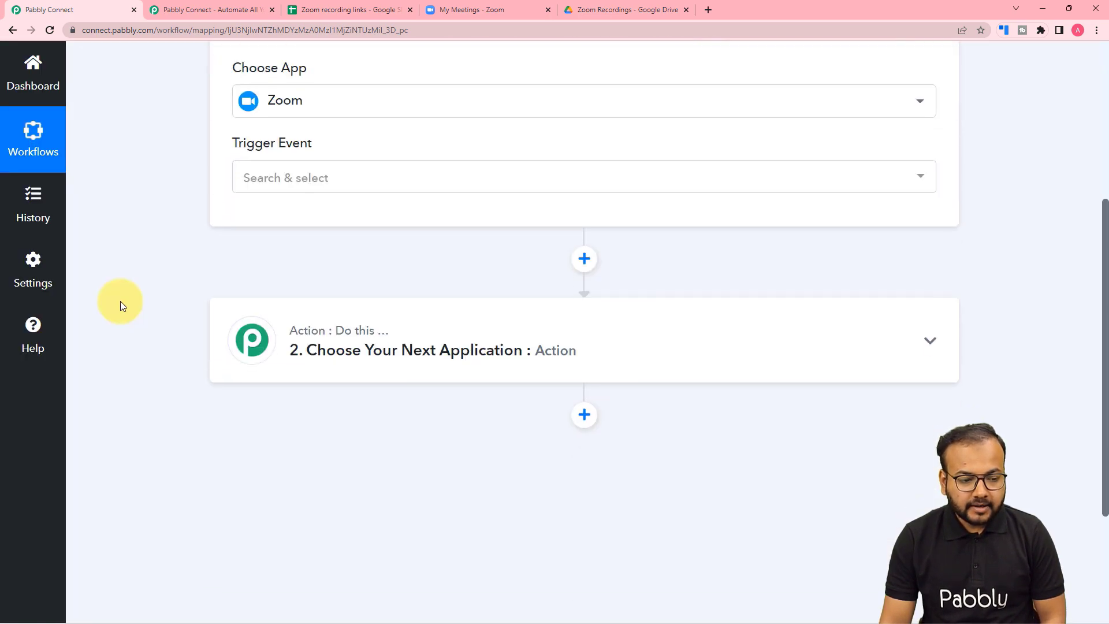
{"action": "left_click", "coordinate": [282, 185]}
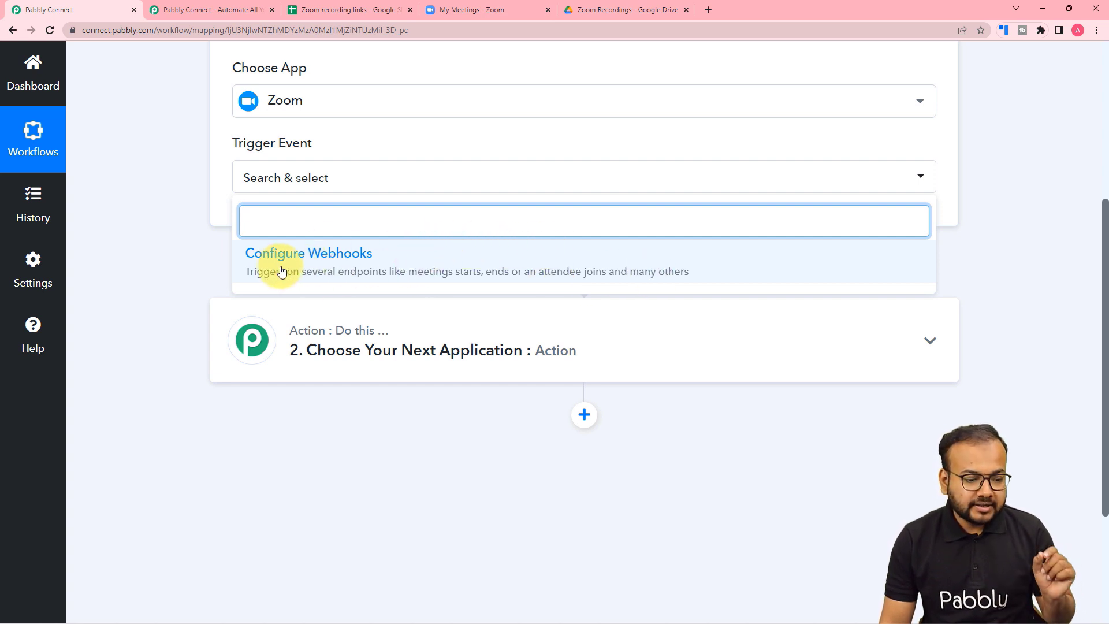
{"action": "left_click", "coordinate": [386, 272]}
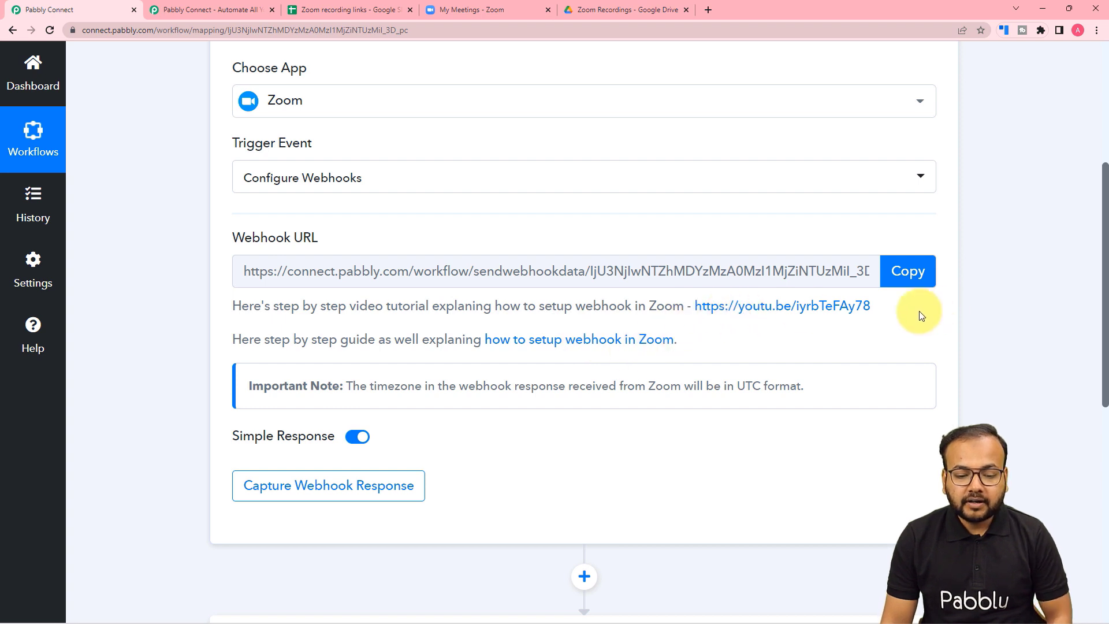
Open the 'How to Setup Webhook in Zoom?' YouTube tutorial, pause it, and return to the workflow.
{"action": "left_click", "coordinate": [756, 311]}
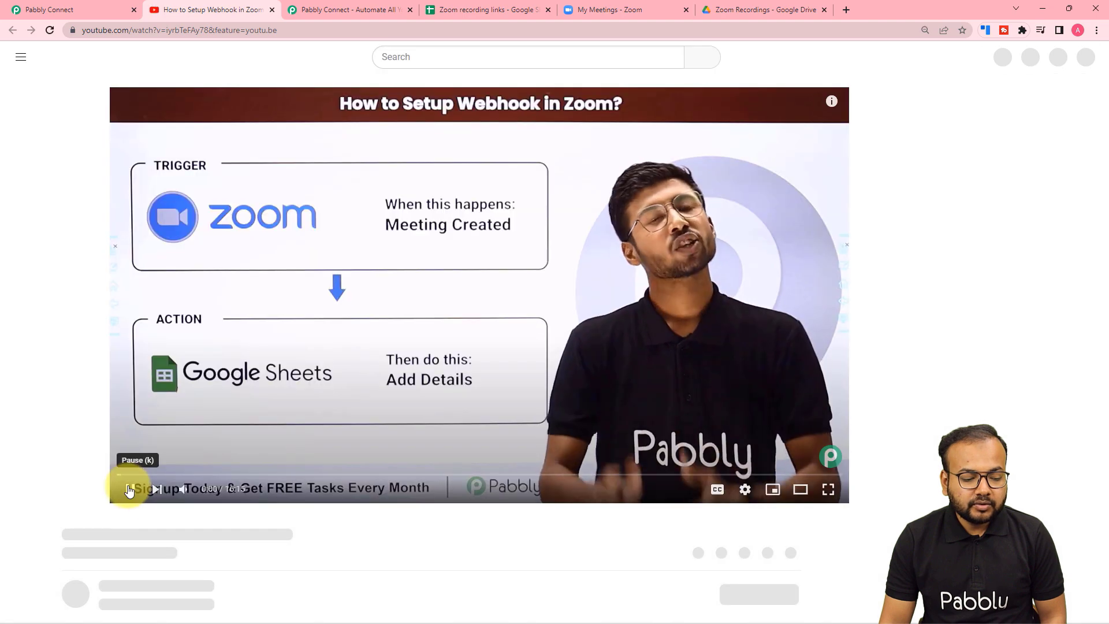
{"action": "left_click", "coordinate": [372, 280]}
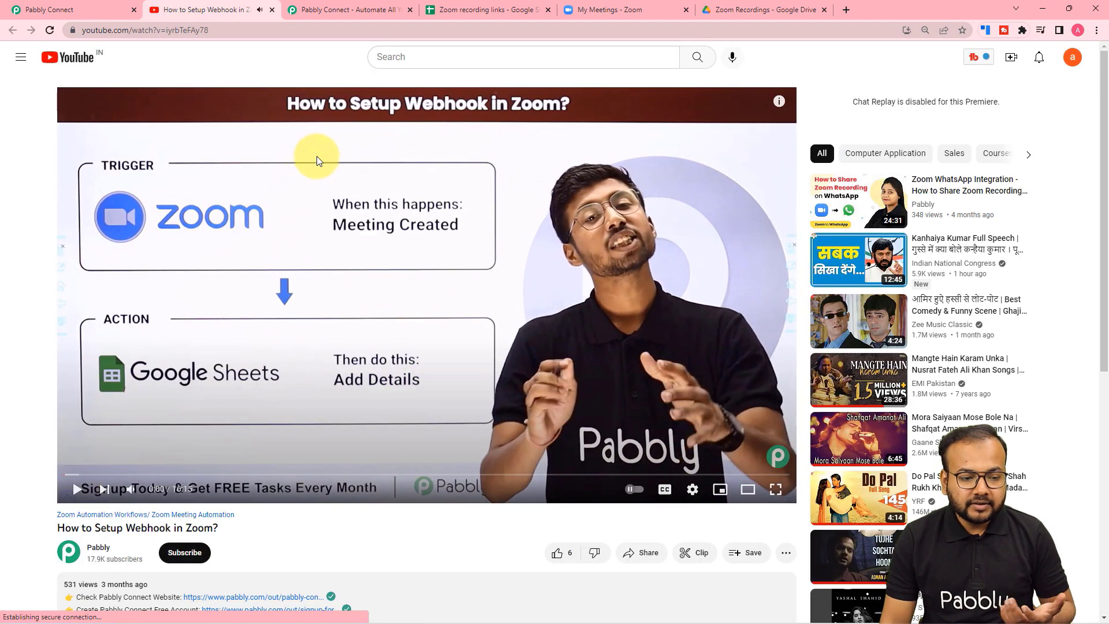
{"action": "left_click", "coordinate": [117, 6]}
{"action": "scroll", "coordinate": [165, 235], "scroll_direction": "down", "scroll_amount": 2}
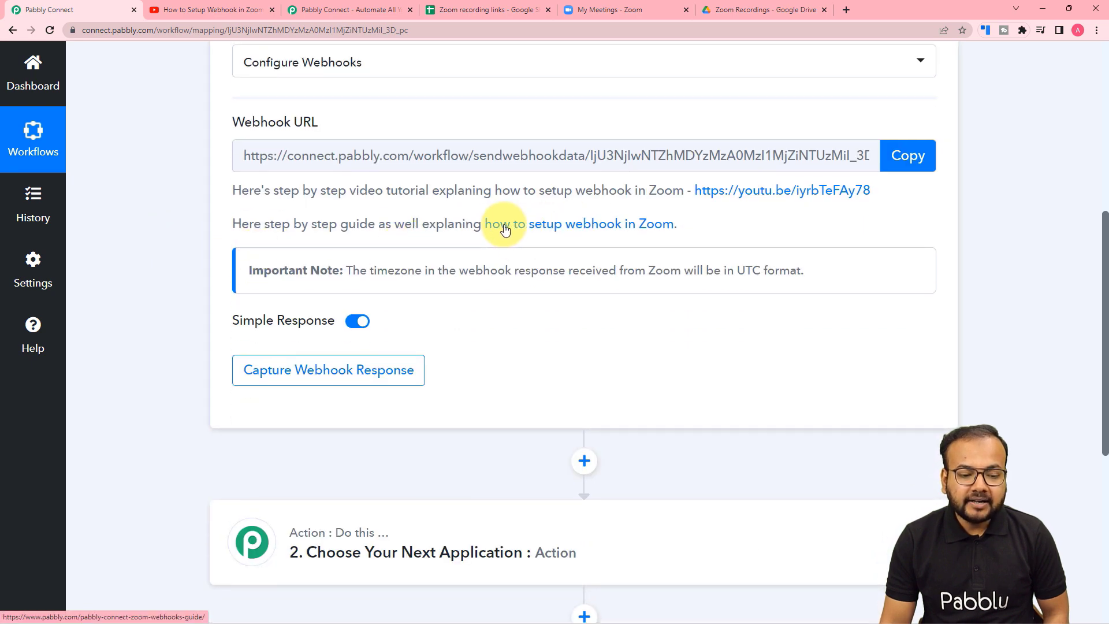
Open Pabbly's written Zoom webhooks guide, skim its start, and go back to the workflow.
{"action": "left_click", "coordinate": [565, 225]}
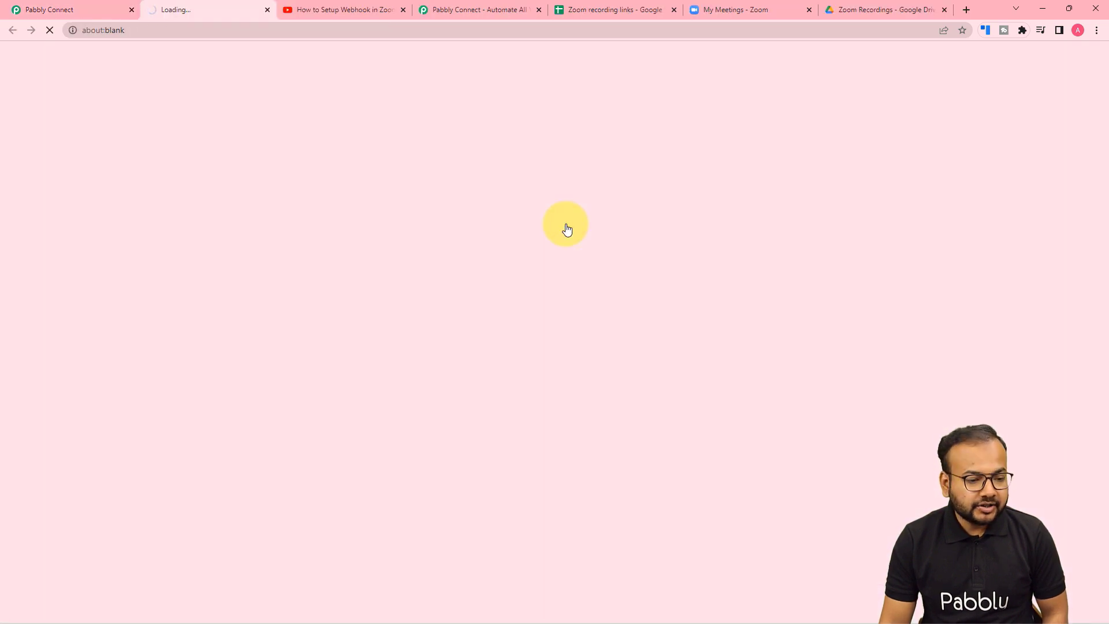
{"action": "scroll", "coordinate": [261, 313], "scroll_direction": "down", "scroll_amount": 4}
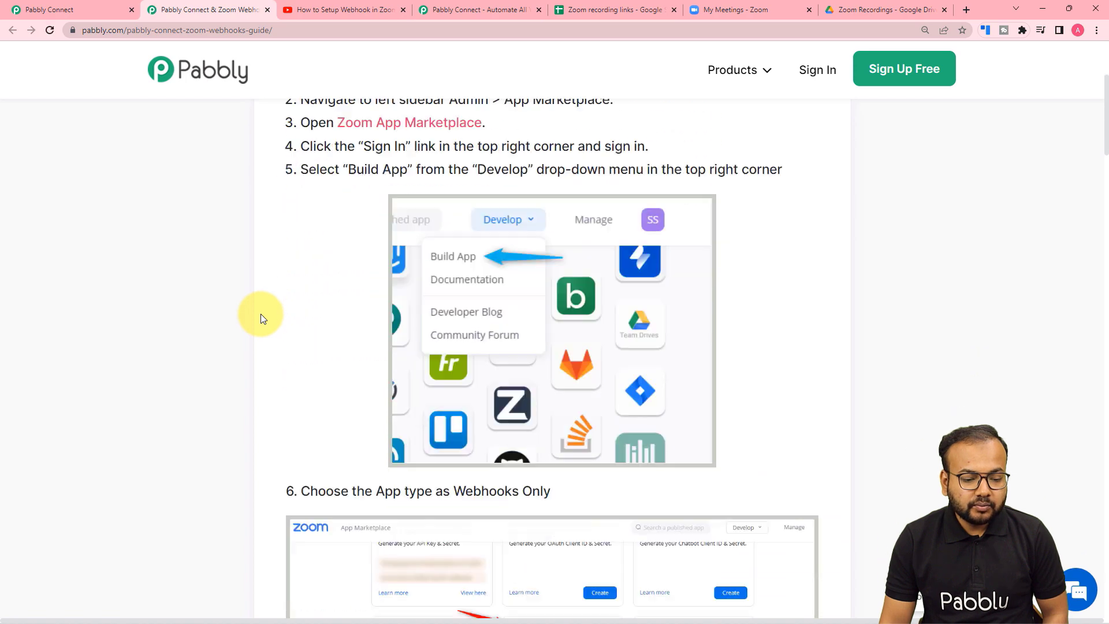
{"action": "scroll", "coordinate": [261, 314], "scroll_direction": "down", "scroll_amount": 5}
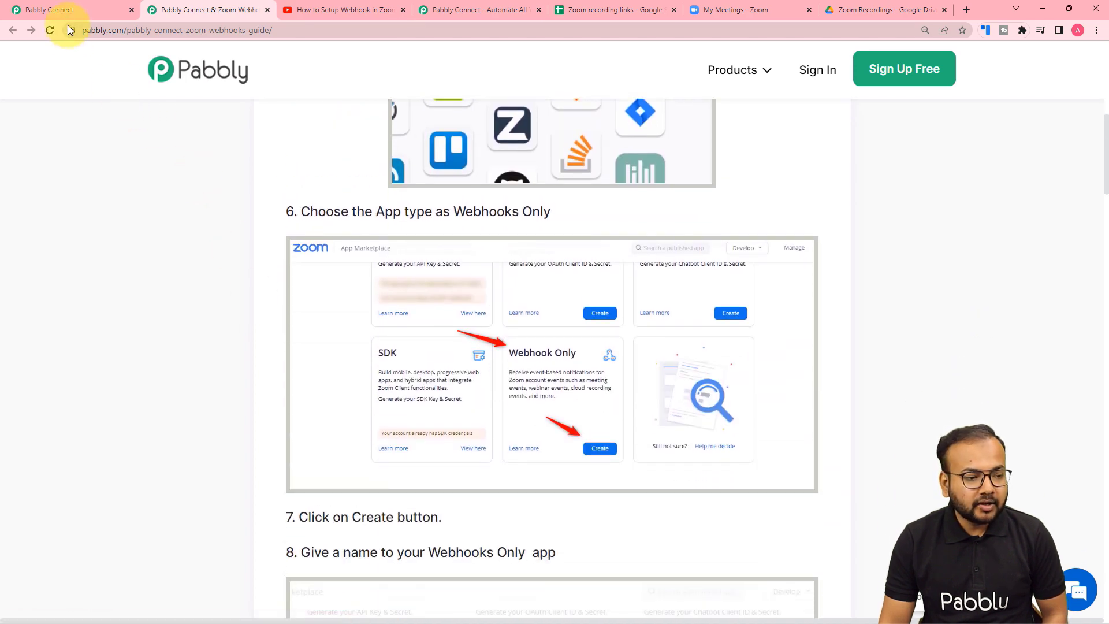
{"action": "left_click", "coordinate": [55, 10]}
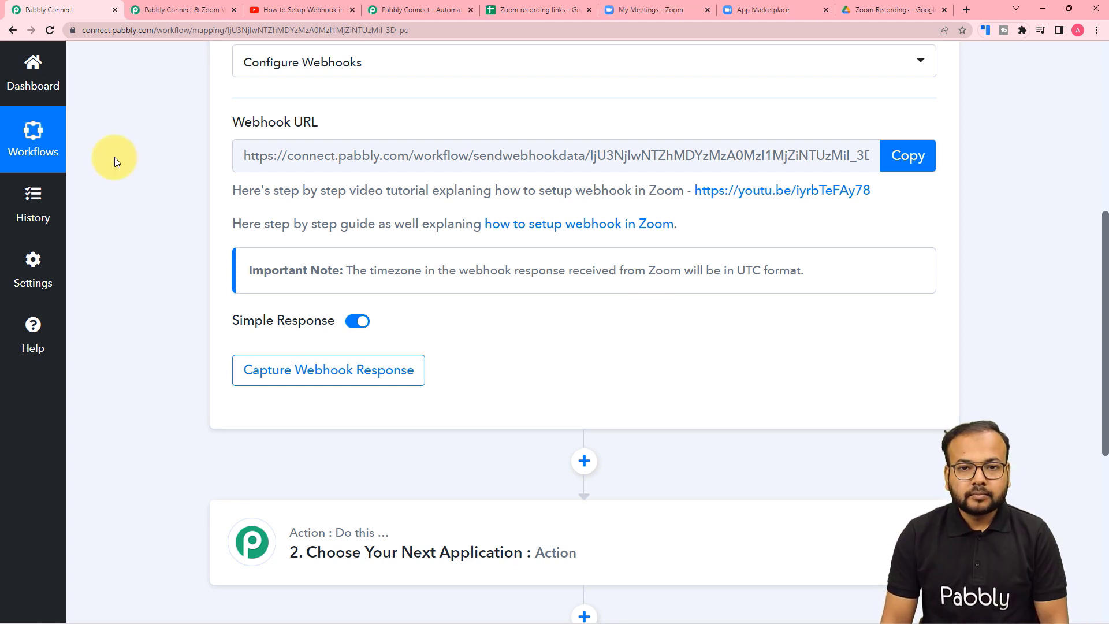
Read through step 10 of the Zoom webhooks guide, then return to the workflow's Webhook URL page.
{"action": "left_click", "coordinate": [182, 10]}
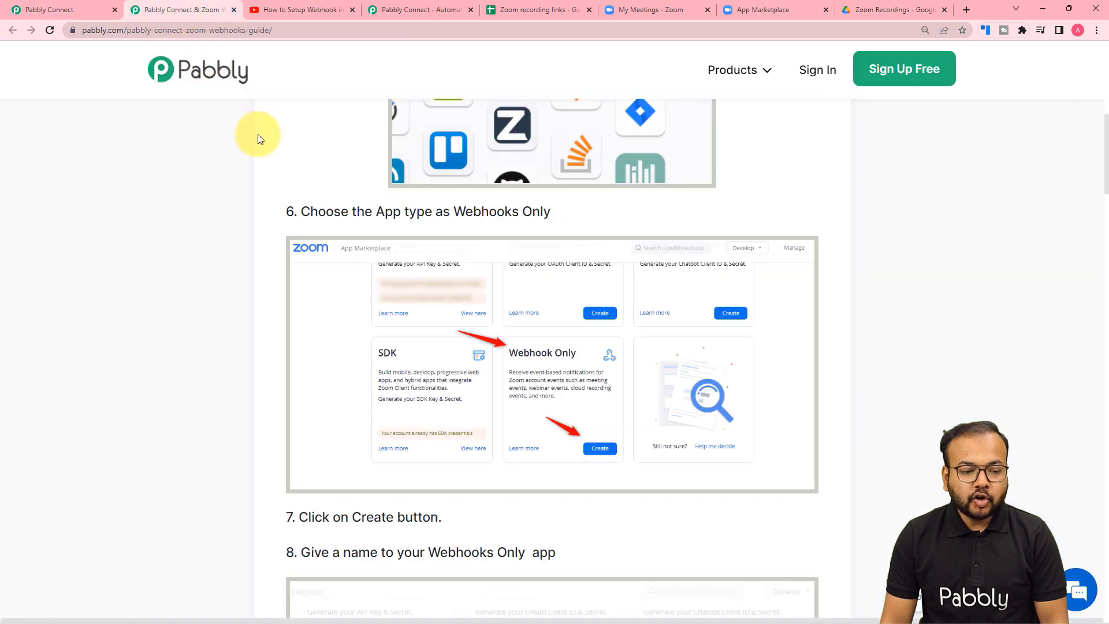
{"action": "scroll", "coordinate": [144, 179], "scroll_direction": "down", "scroll_amount": 12}
{"action": "scroll", "coordinate": [145, 179], "scroll_direction": "down", "scroll_amount": 3}
{"action": "scroll", "coordinate": [144, 179], "scroll_direction": "down", "scroll_amount": 1}
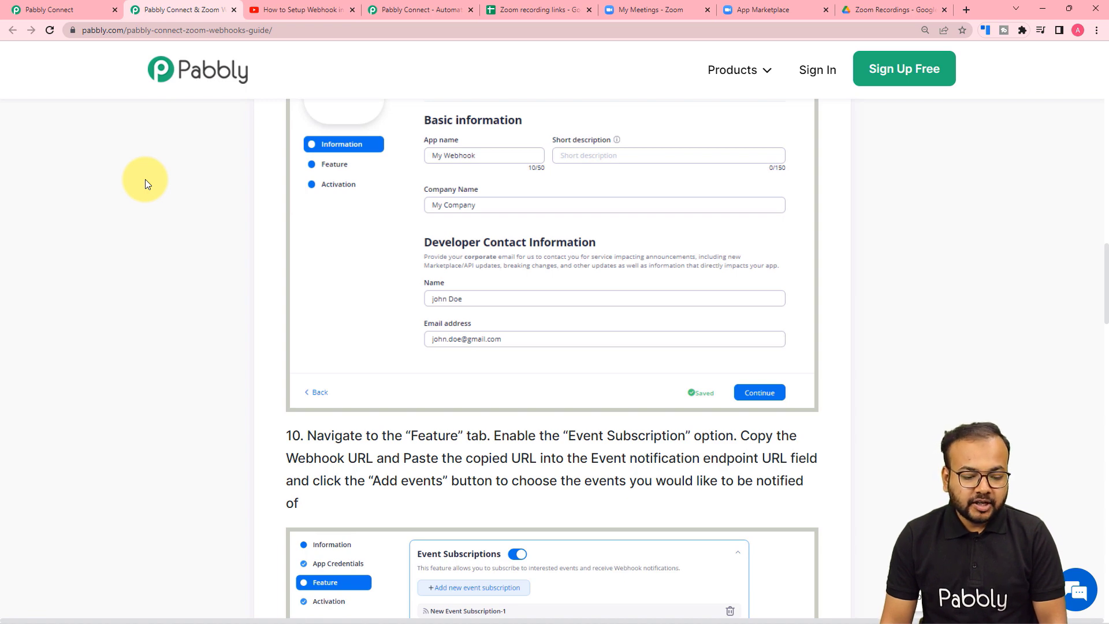
{"action": "scroll", "coordinate": [145, 179], "scroll_direction": "down", "scroll_amount": 8}
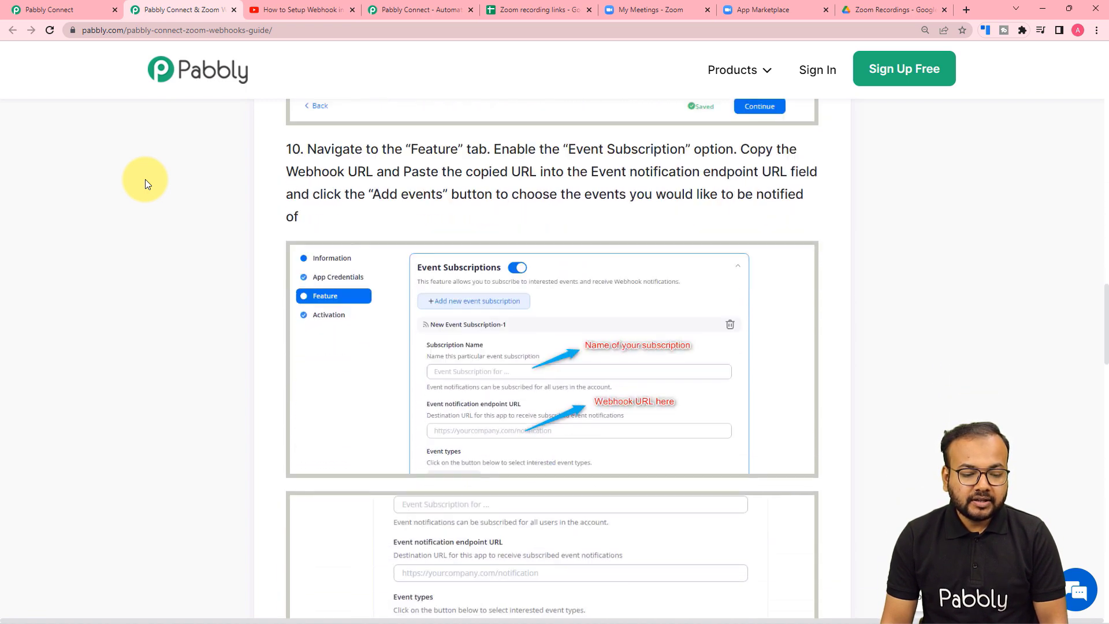
{"action": "scroll", "coordinate": [144, 179], "scroll_direction": "up", "scroll_amount": 2}
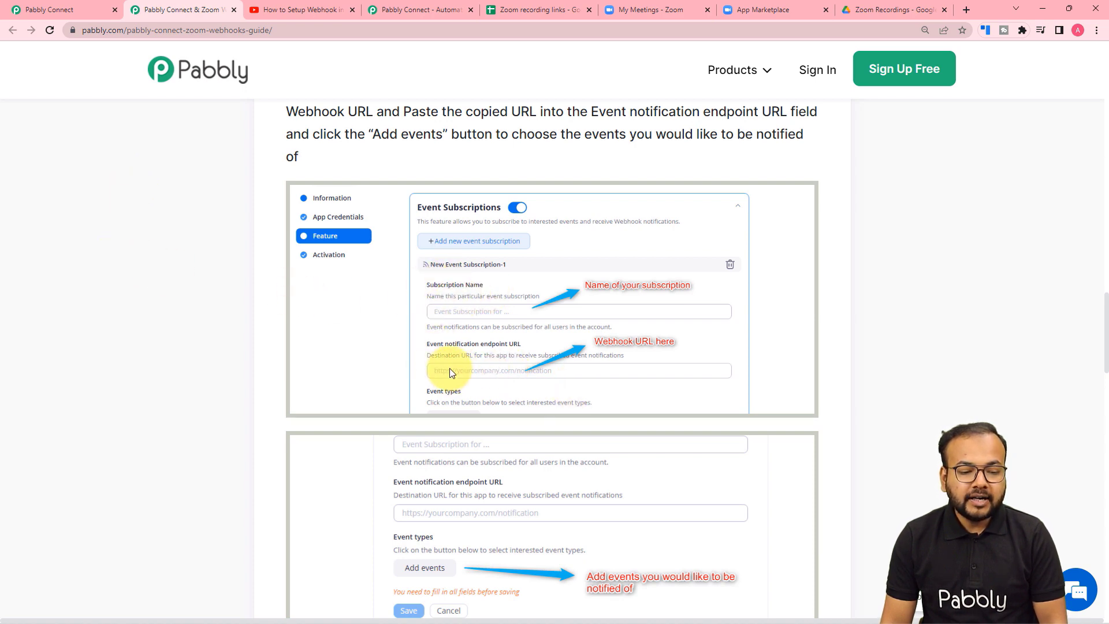
{"action": "left_click", "coordinate": [81, 10]}
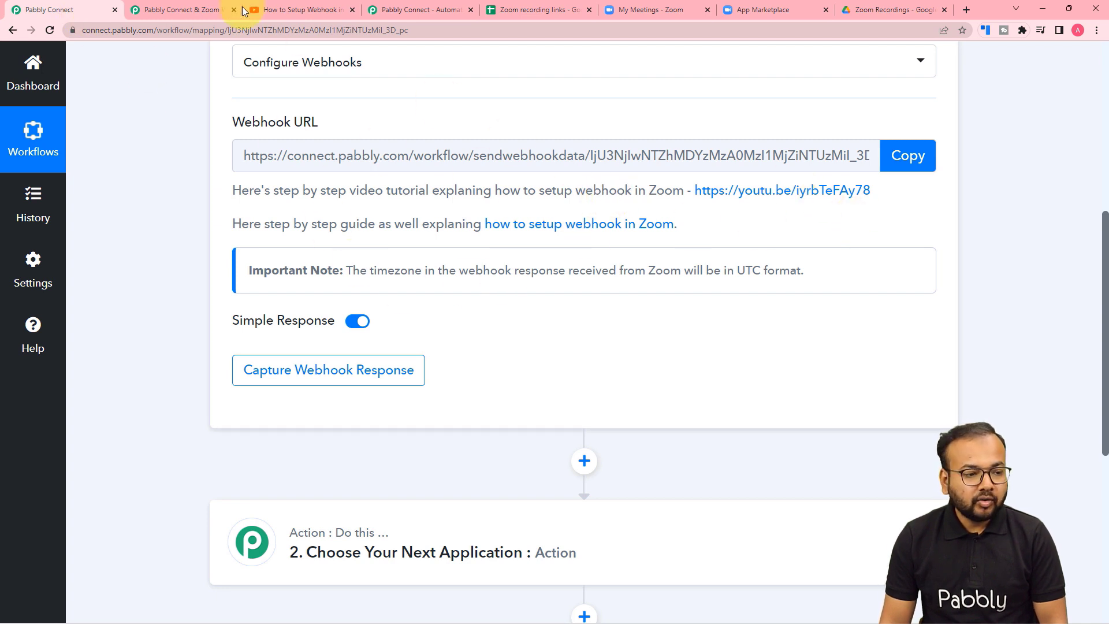
Copy the workflow's webhook URL and switch to the Zoom App Marketplace app page.
{"action": "left_click", "coordinate": [907, 157]}
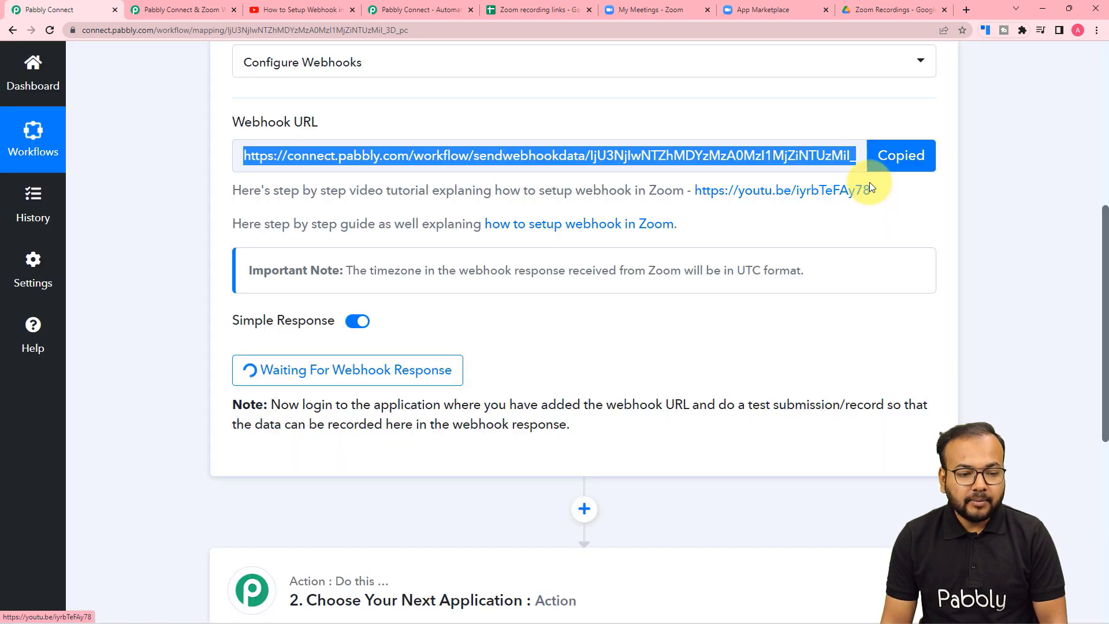
{"action": "left_click", "coordinate": [743, 12]}
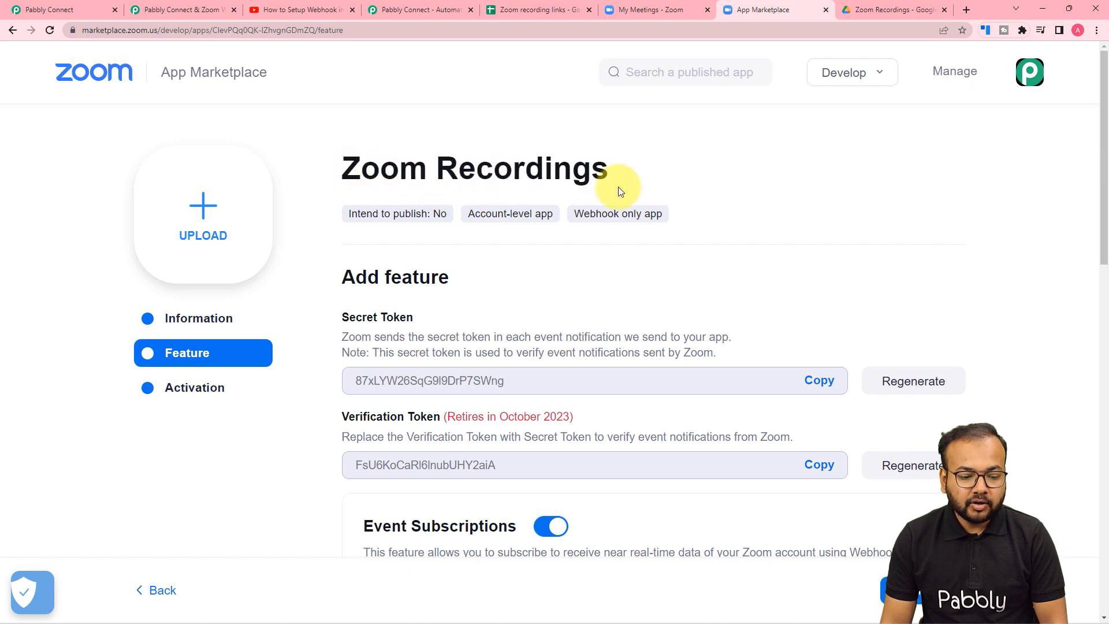
Paste the Pabbly webhook URL as the event notification endpoint and open the event types list.
{"action": "scroll", "coordinate": [618, 186], "scroll_direction": "down", "scroll_amount": 7}
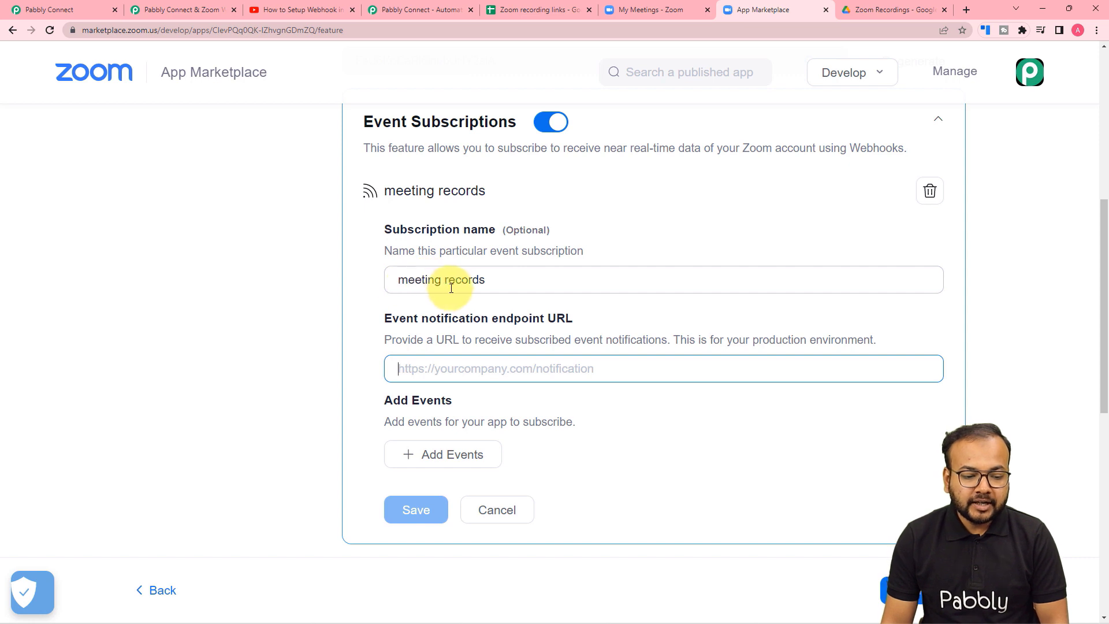
{"action": "right_click", "coordinate": [417, 369]}
{"action": "left_click", "coordinate": [449, 459]}
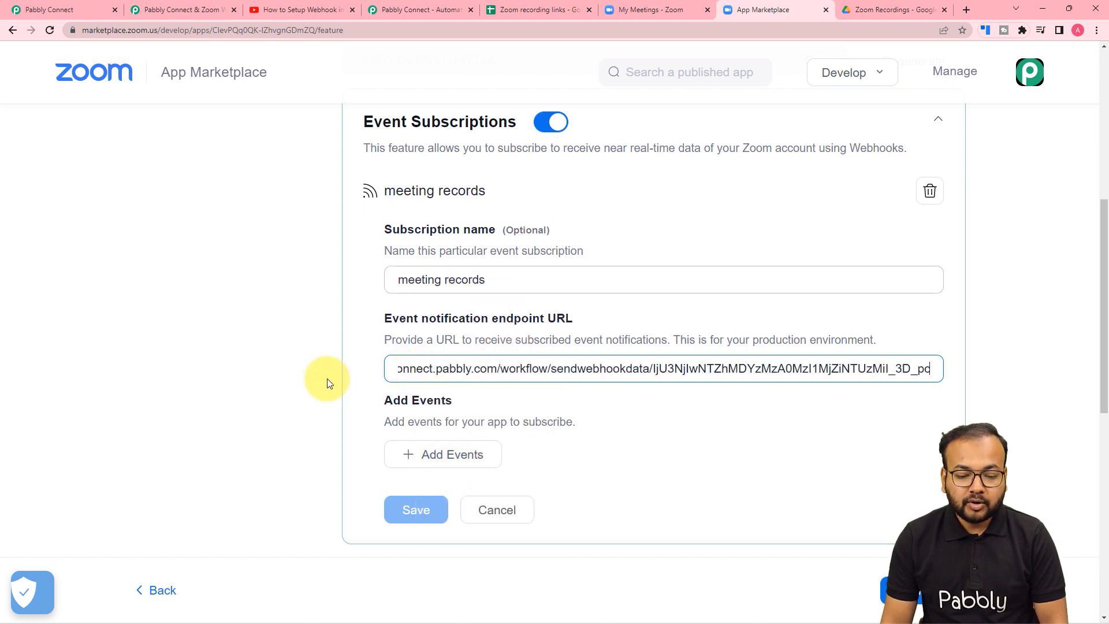
{"action": "left_click", "coordinate": [310, 356]}
{"action": "scroll", "coordinate": [310, 355], "scroll_direction": "down", "scroll_amount": 4}
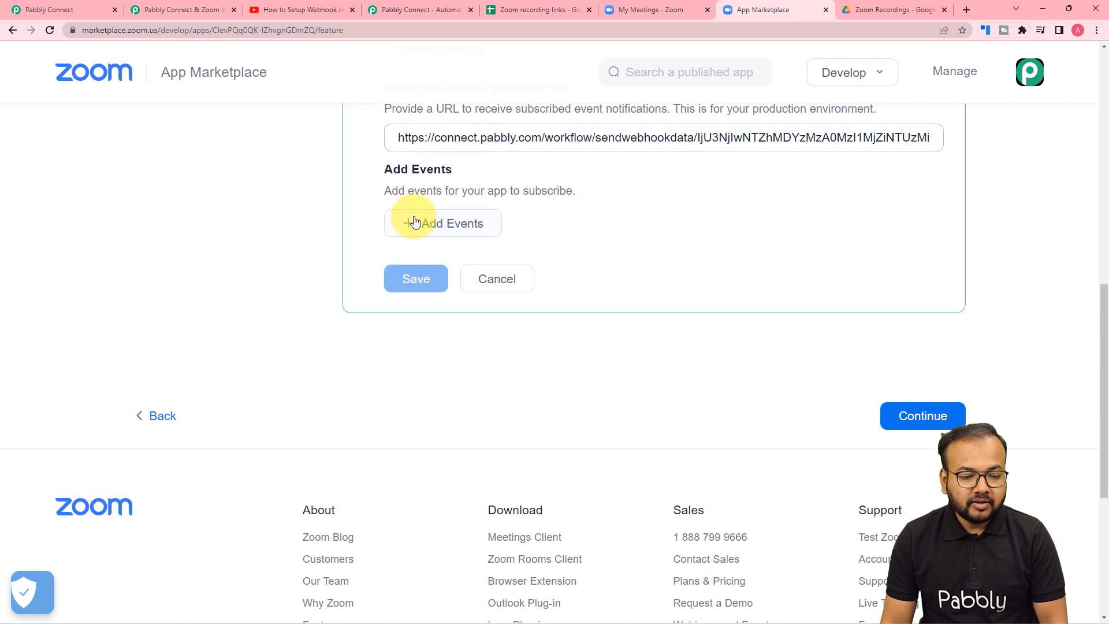
{"action": "left_click", "coordinate": [415, 222]}
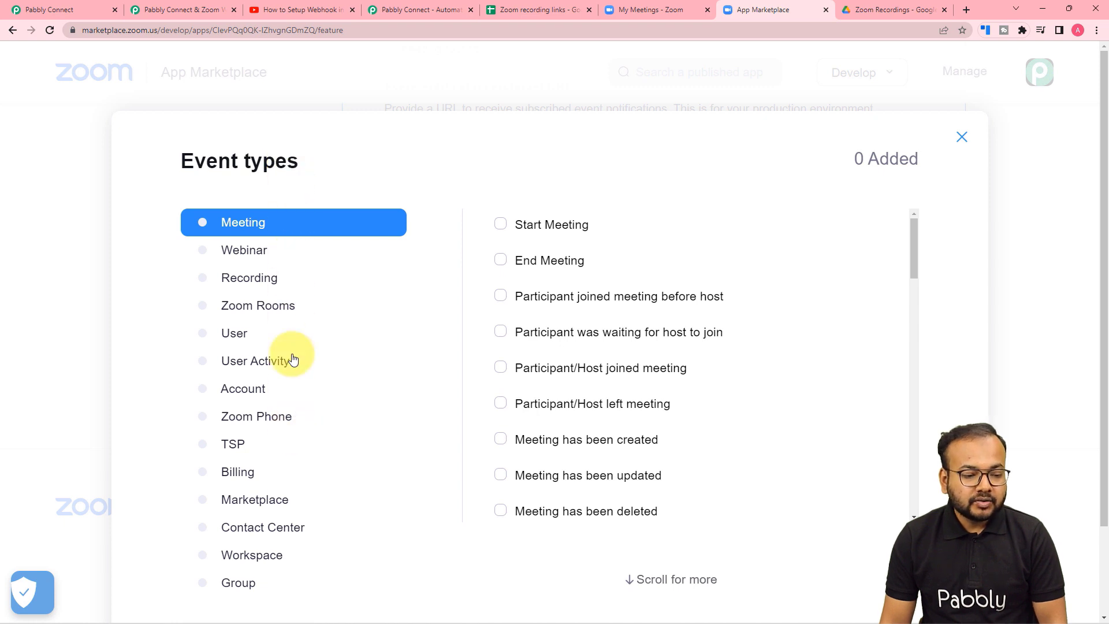
Subscribe to Recording > All Recordings have completed, save, and activate the Zoom app.
{"action": "left_click", "coordinate": [225, 283]}
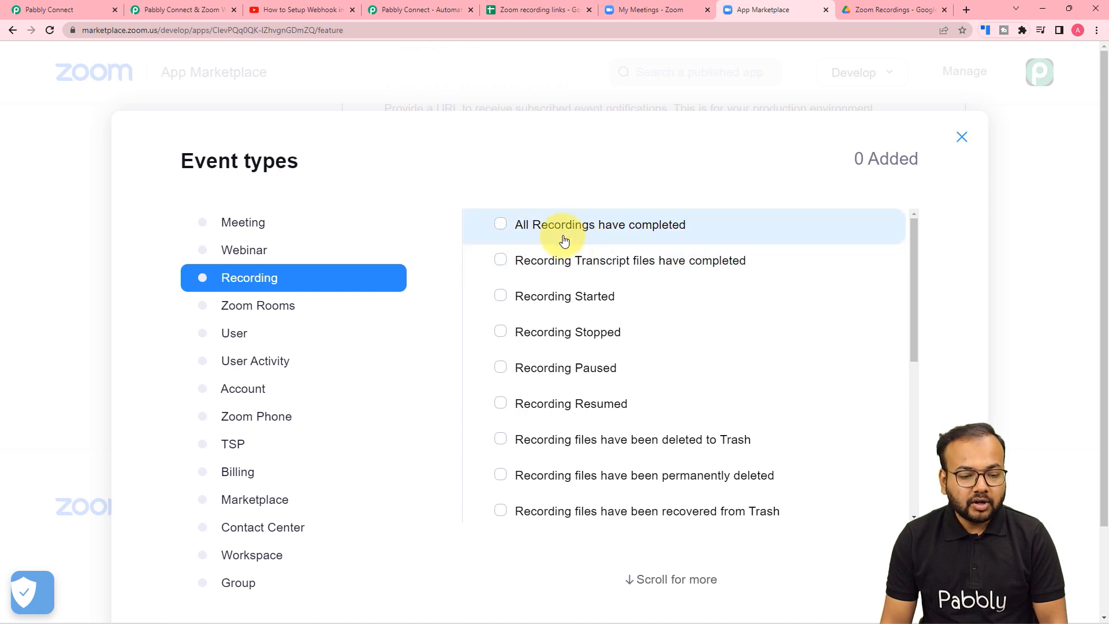
{"action": "left_click", "coordinate": [499, 225]}
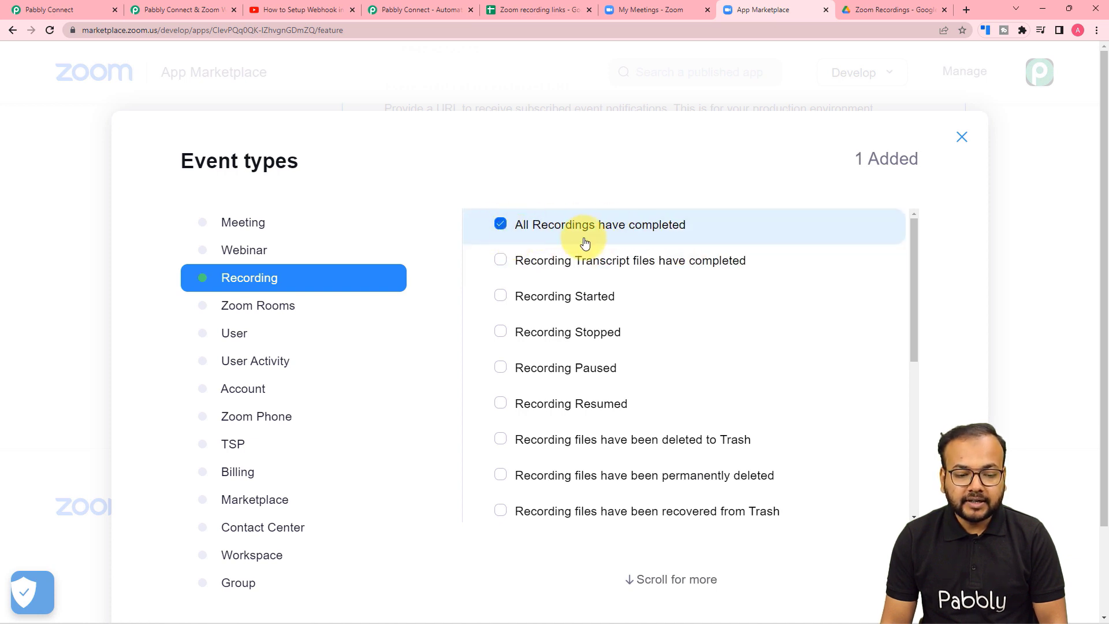
{"action": "scroll", "coordinate": [613, 251], "scroll_direction": "down", "scroll_amount": 2}
{"action": "scroll", "coordinate": [612, 252], "scroll_direction": "down", "scroll_amount": 5}
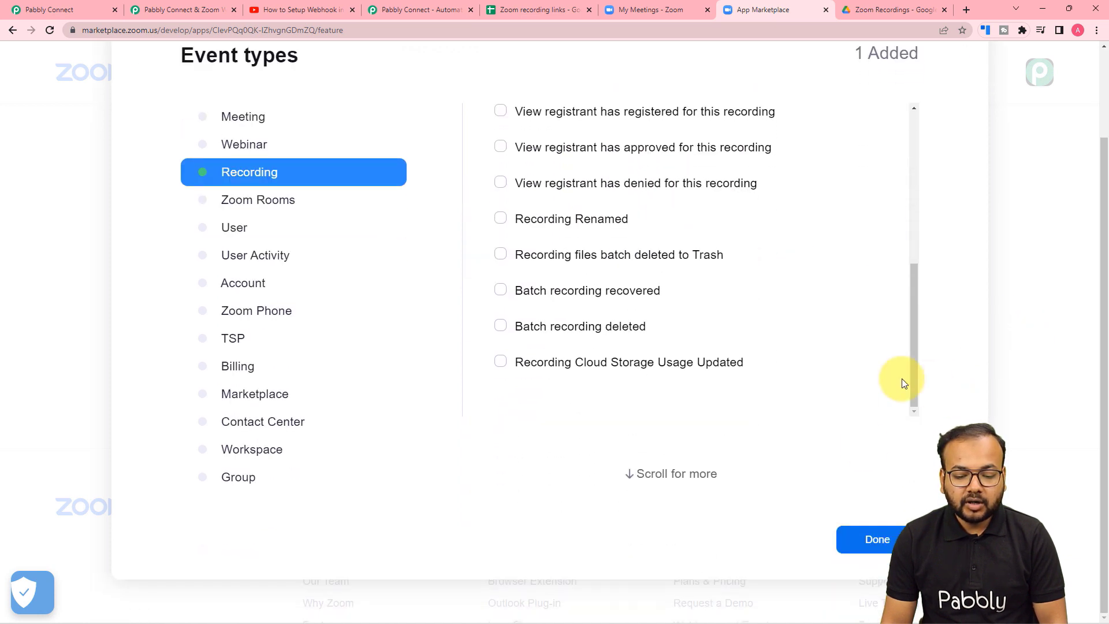
{"action": "left_click", "coordinate": [875, 541]}
{"action": "scroll", "coordinate": [701, 415], "scroll_direction": "up", "scroll_amount": 3}
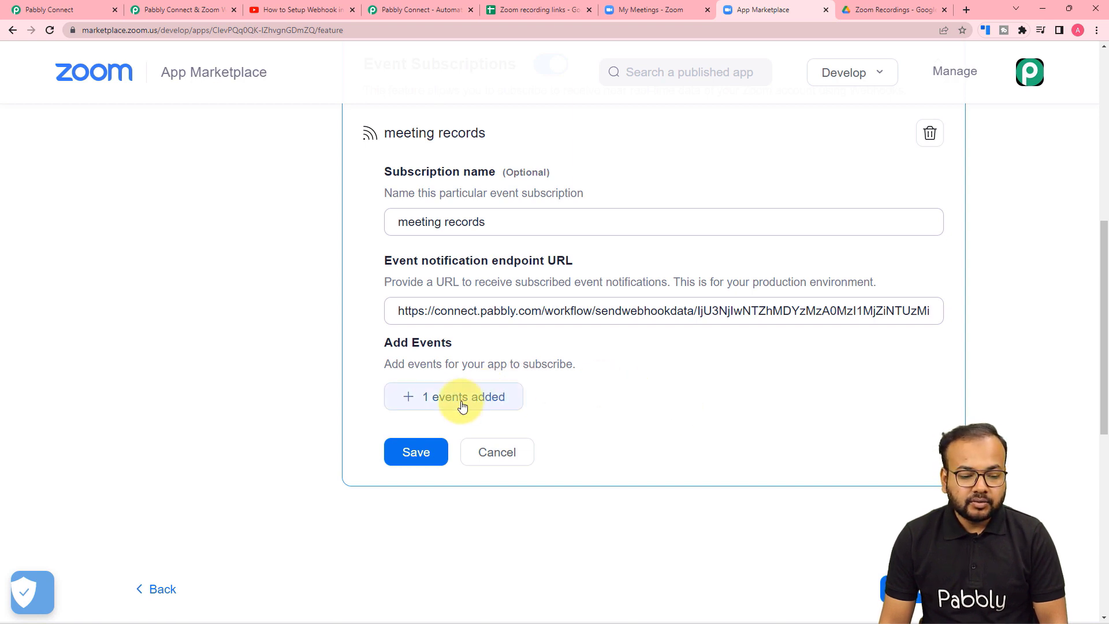
{"action": "left_click", "coordinate": [424, 458]}
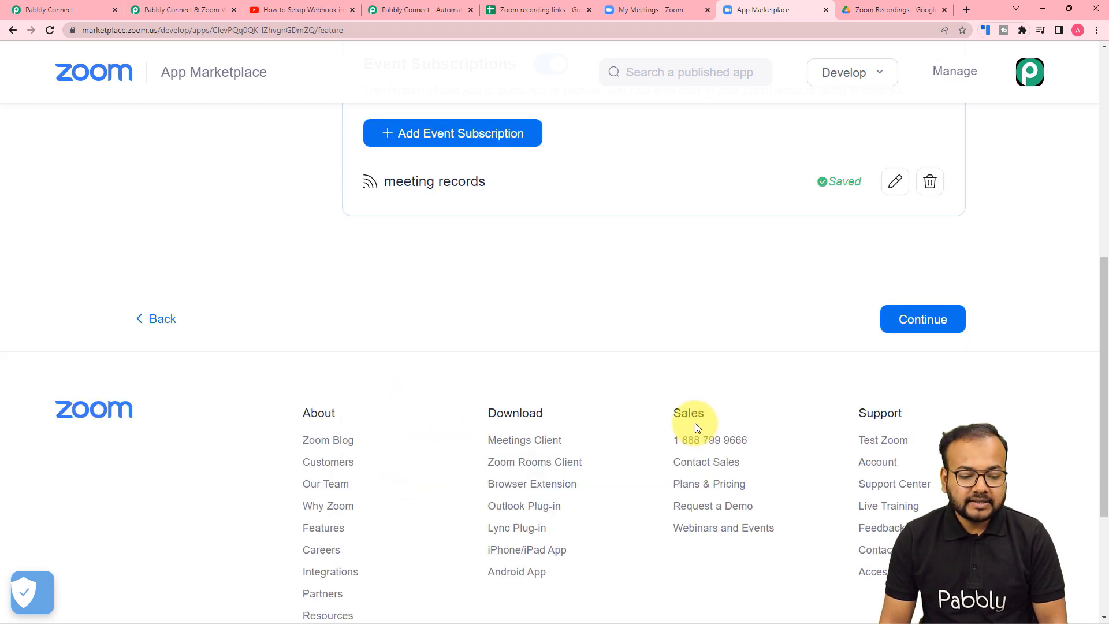
{"action": "left_click", "coordinate": [921, 318]}
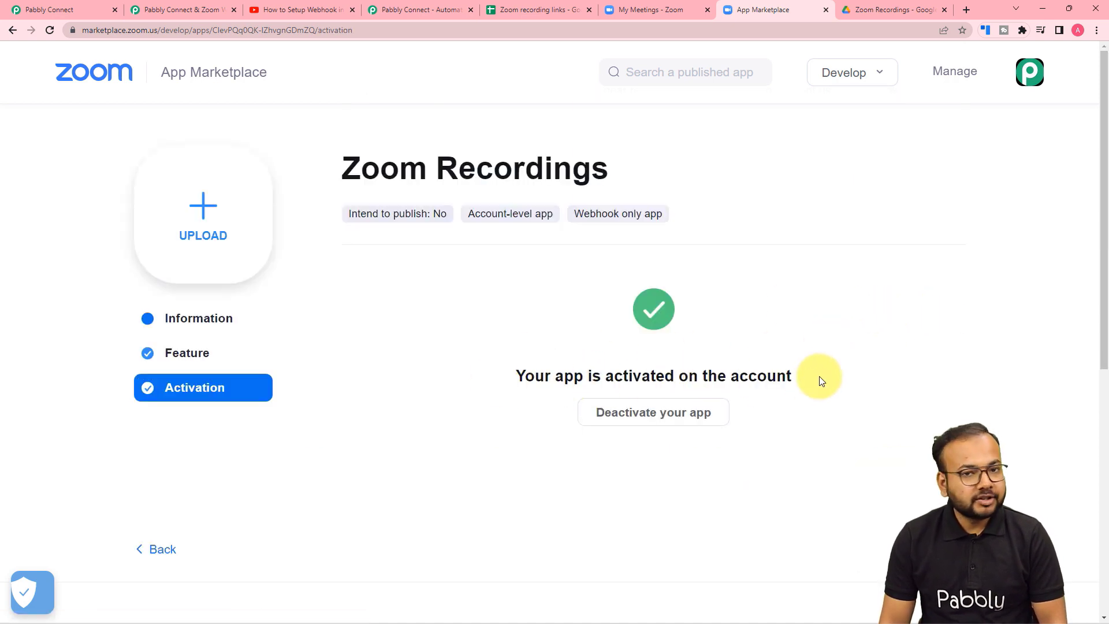
{"action": "left_click", "coordinate": [52, 9]}
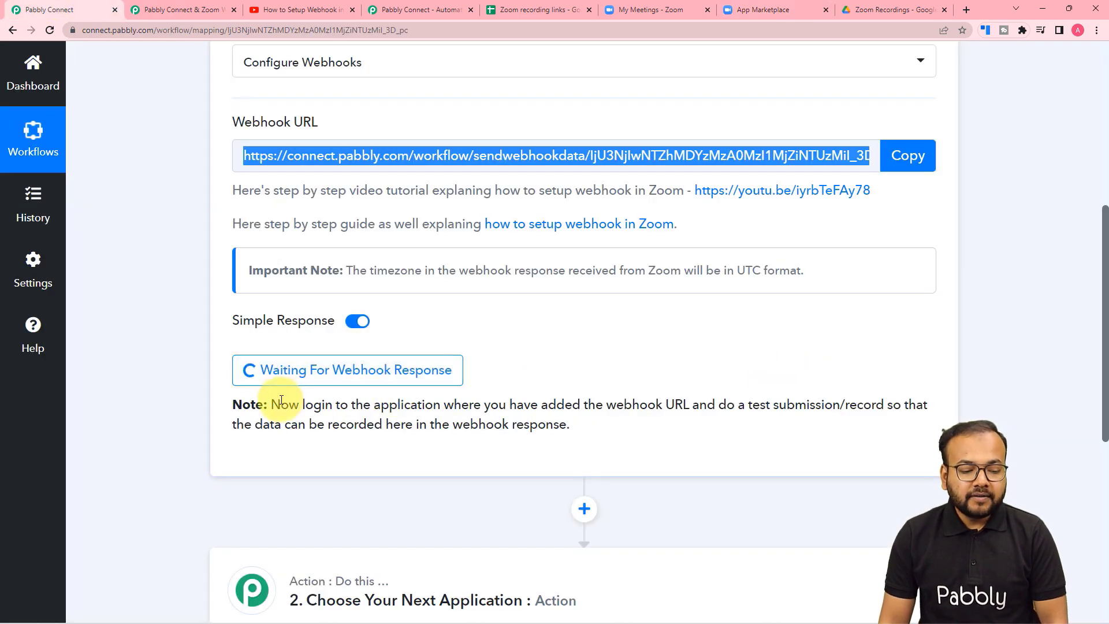
Read the workflow's waiting-for-webhook note, then switch to Zoom's My Meetings page.
{"action": "scroll", "coordinate": [278, 397], "scroll_direction": "down", "scroll_amount": 1}
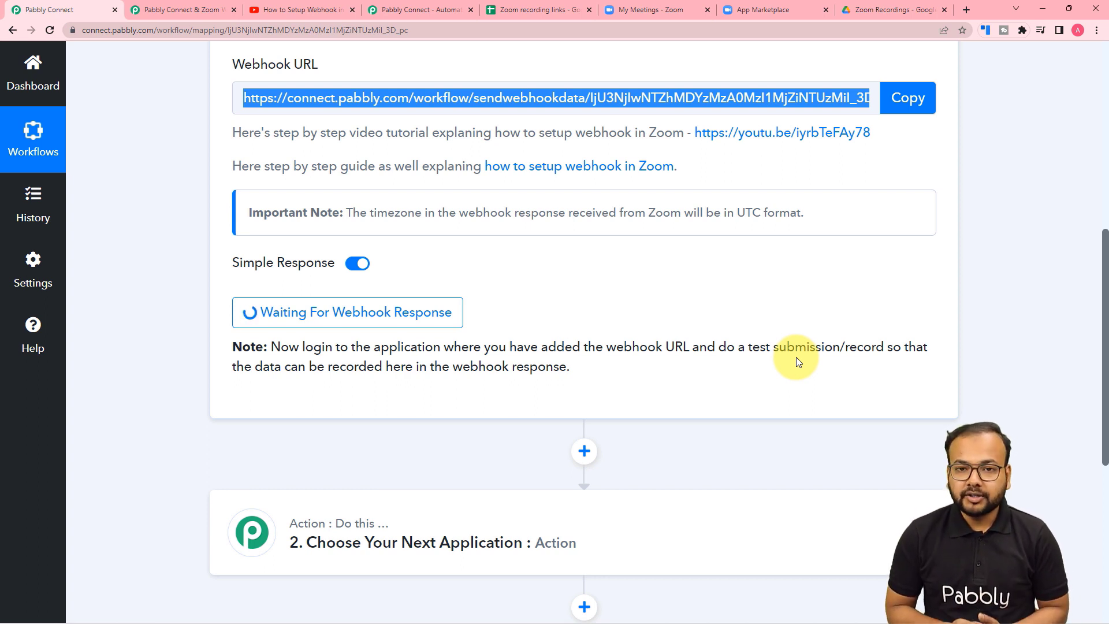
{"action": "left_click", "coordinate": [654, 12]}
Start the Demo Meeting from My Meetings and launch it in the Zoom desktop client.
{"action": "scroll", "coordinate": [612, 196], "scroll_direction": "up", "scroll_amount": 8}
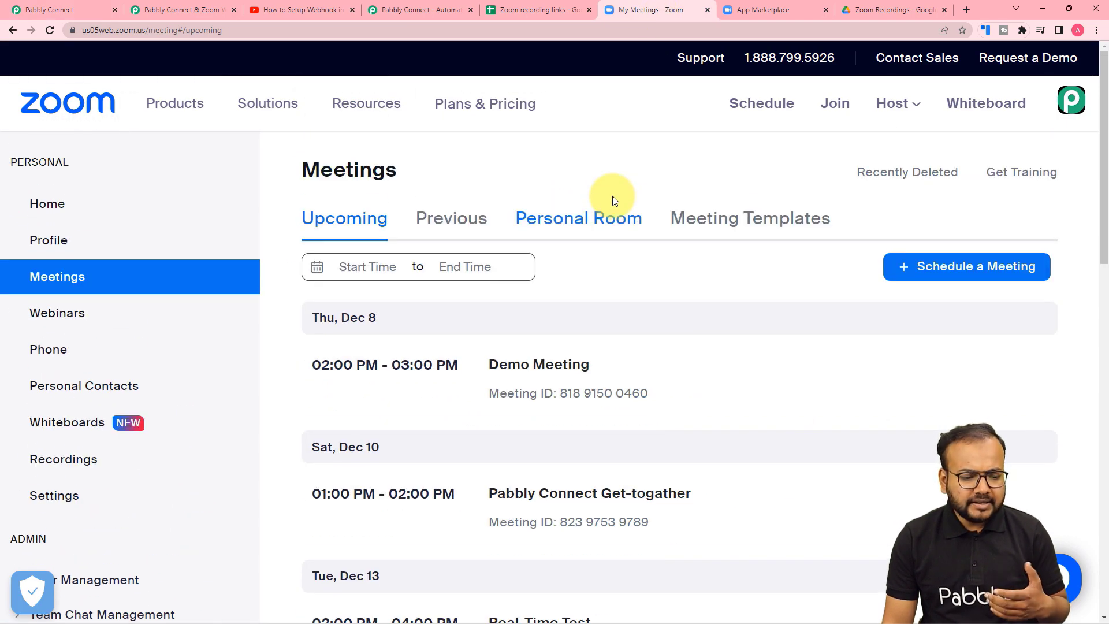
{"action": "scroll", "coordinate": [612, 199], "scroll_direction": "down", "scroll_amount": 3}
{"action": "scroll", "coordinate": [598, 237], "scroll_direction": "up", "scroll_amount": 3}
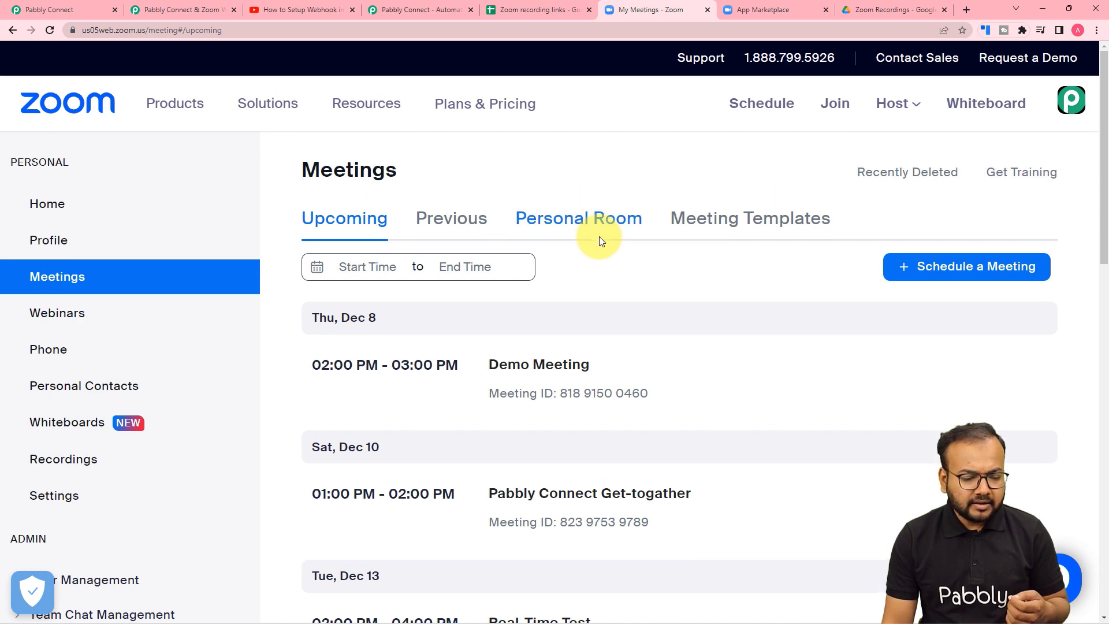
{"action": "scroll", "coordinate": [599, 240], "scroll_direction": "down", "scroll_amount": 1}
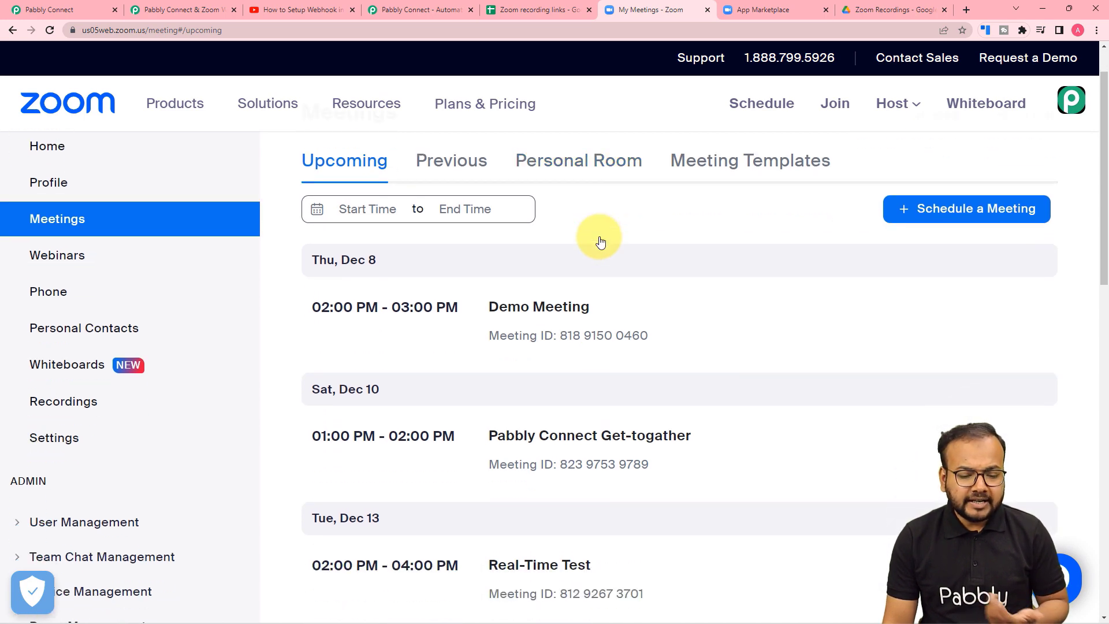
{"action": "scroll", "coordinate": [599, 240], "scroll_direction": "down", "scroll_amount": 1}
{"action": "mouse_move", "coordinate": [511, 243]}
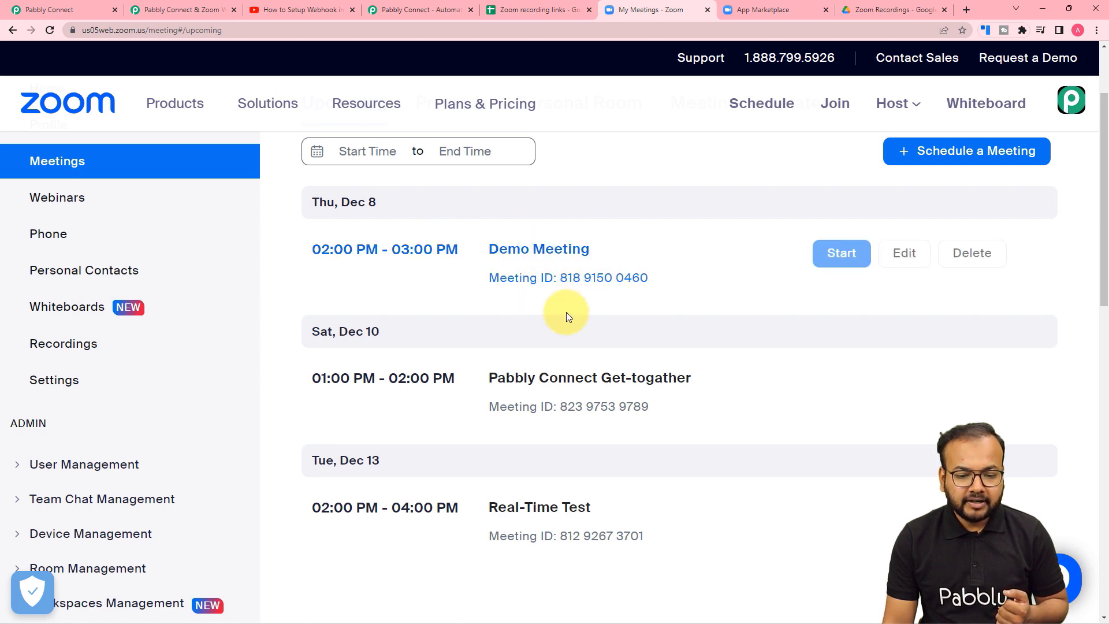
{"action": "left_click", "coordinate": [842, 256]}
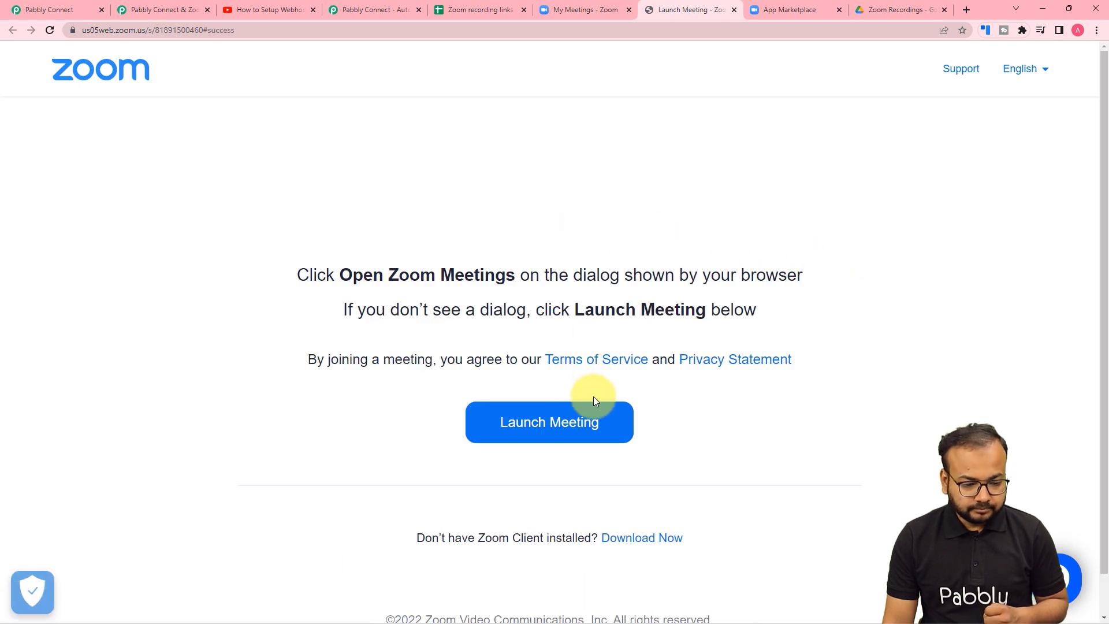
{"action": "left_click", "coordinate": [519, 421]}
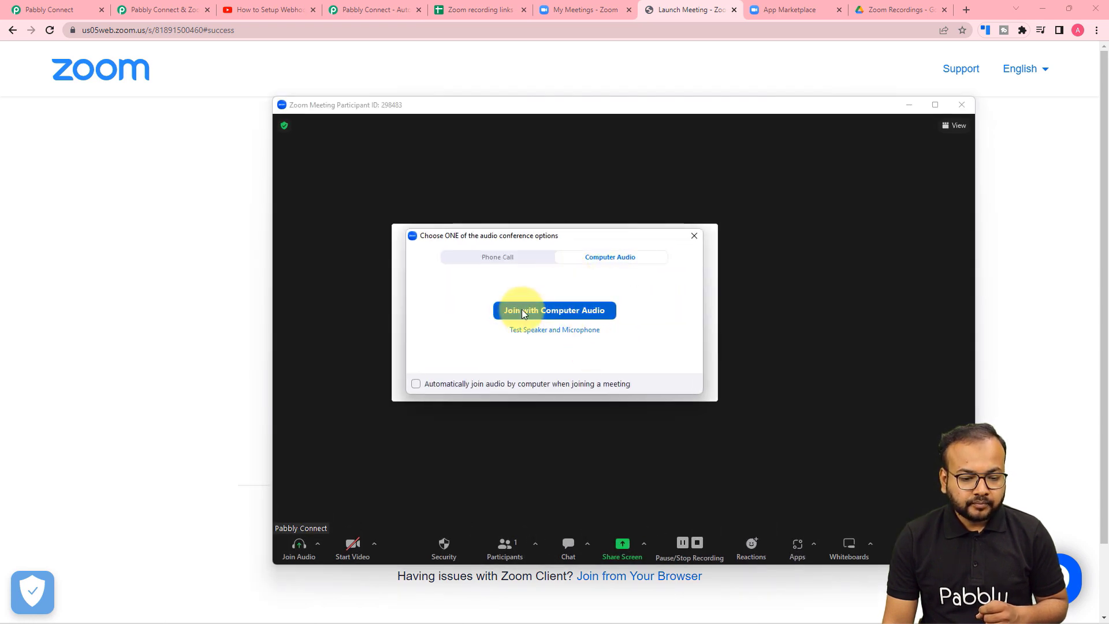
Join with computer audio and write 'Test' with the pen on a new whiteboard.
{"action": "left_click", "coordinate": [523, 313]}
{"action": "left_click", "coordinate": [609, 374]}
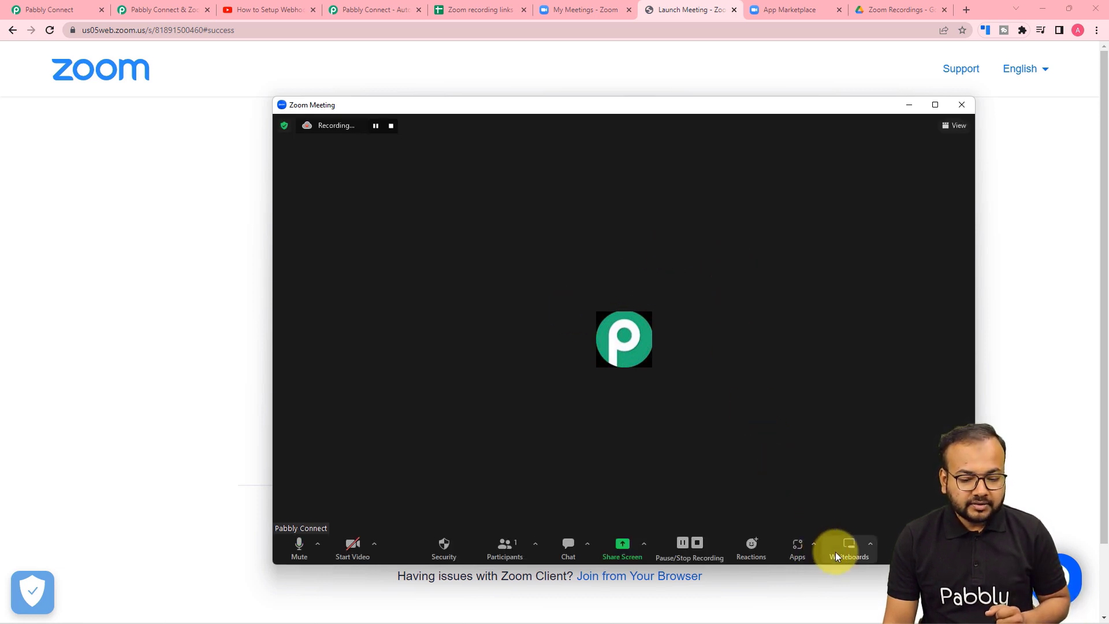
{"action": "left_click", "coordinate": [850, 546]}
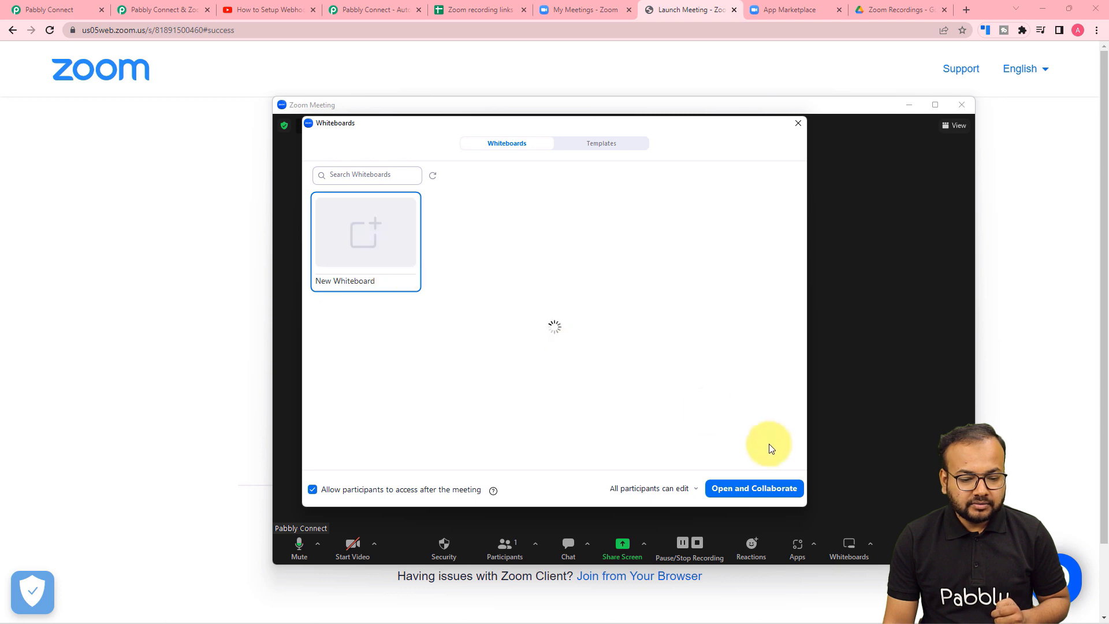
{"action": "left_click", "coordinate": [753, 489]}
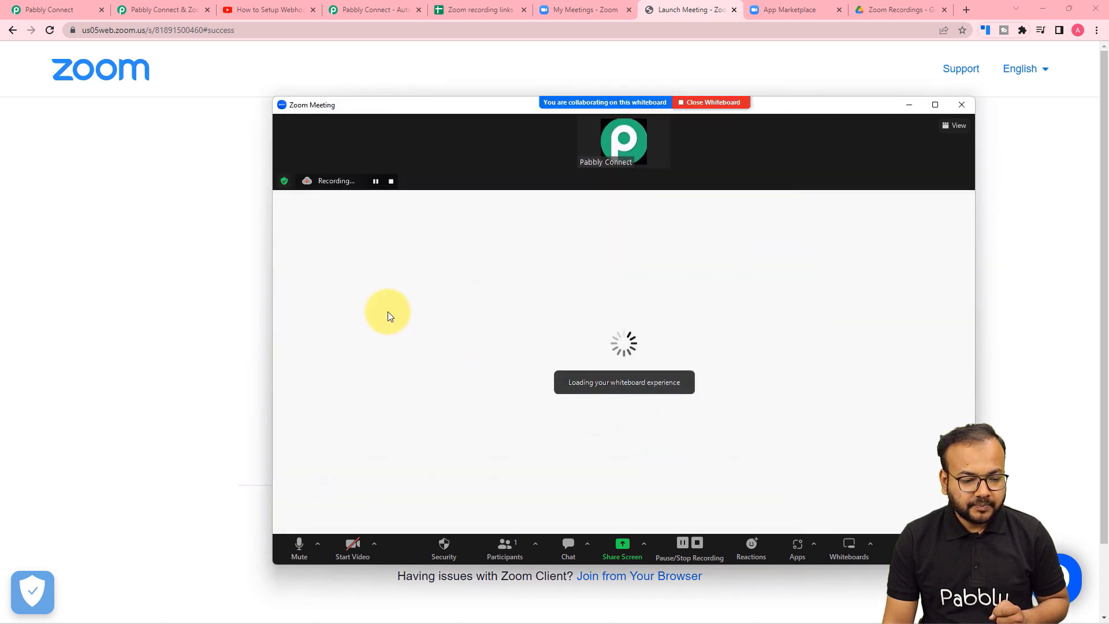
{"action": "left_click", "coordinate": [292, 280]}
{"action": "mouse_move", "coordinate": [359, 290]}
{"action": "left_mouse_down"}
{"action": "mouse_move", "coordinate": [434, 285]}
{"action": "mouse_move", "coordinate": [410, 419]}
{"action": "left_mouse_up"}
{"action": "mouse_move", "coordinate": [463, 389]}
{"action": "left_mouse_down"}
{"action": "mouse_move", "coordinate": [494, 359]}
{"action": "mouse_move", "coordinate": [500, 430]}
{"action": "left_mouse_up"}
{"action": "left_click_drag", "start_coordinate": [575, 348], "coordinate": [562, 403]}
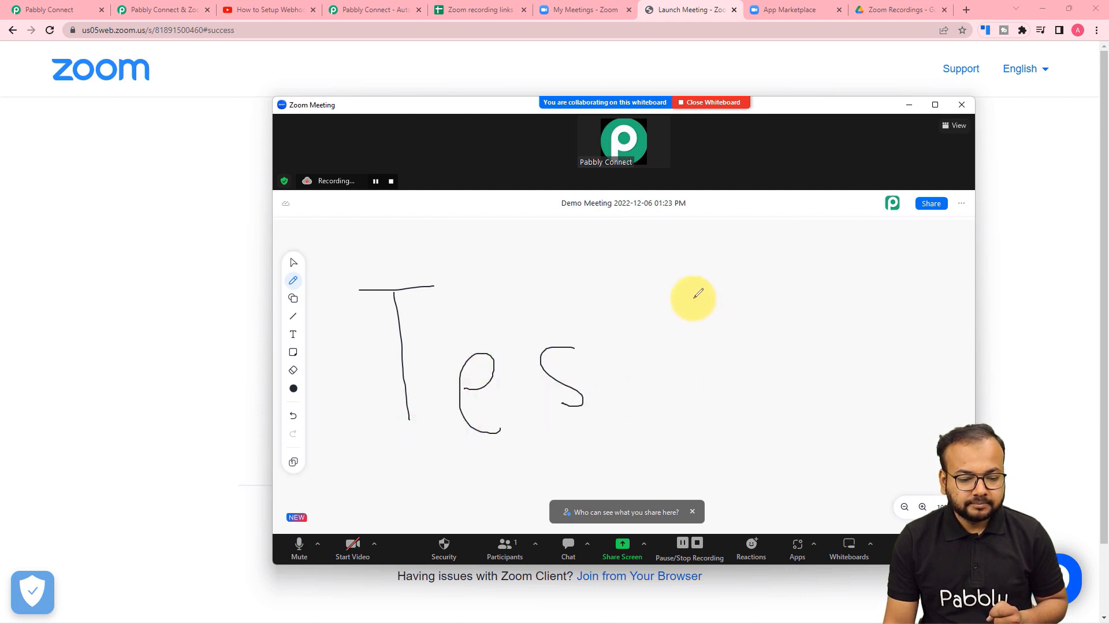
{"action": "left_click_drag", "start_coordinate": [667, 292], "coordinate": [682, 442]}
{"action": "left_click_drag", "start_coordinate": [634, 393], "coordinate": [753, 376]}
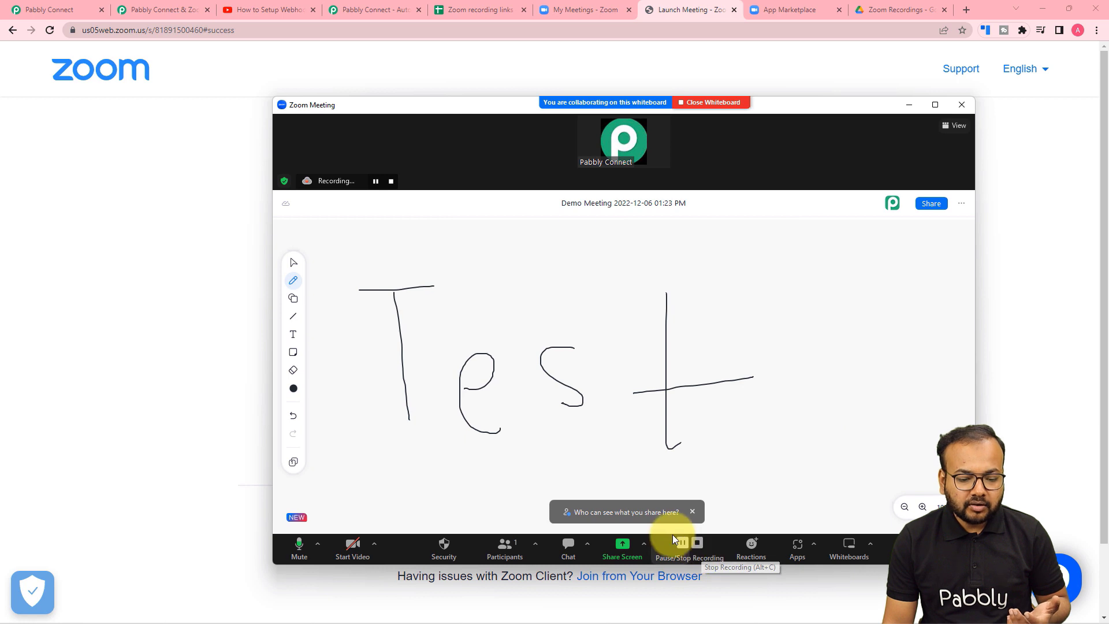
Stop the cloud recording and end the meeting for all participants.
{"action": "left_click", "coordinate": [696, 545]}
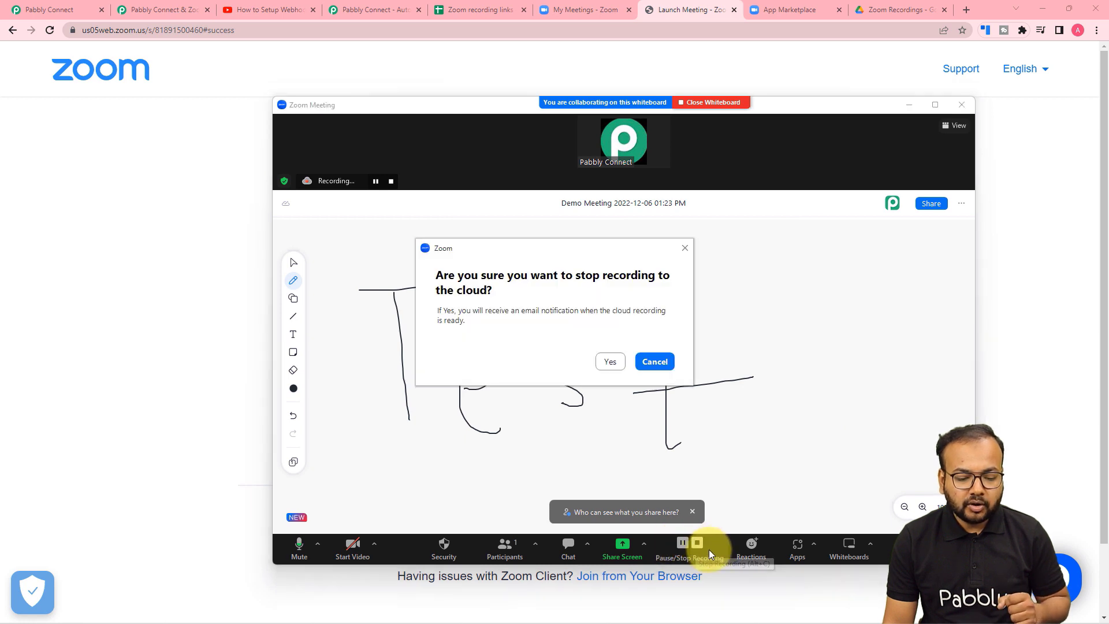
{"action": "left_click", "coordinate": [611, 362]}
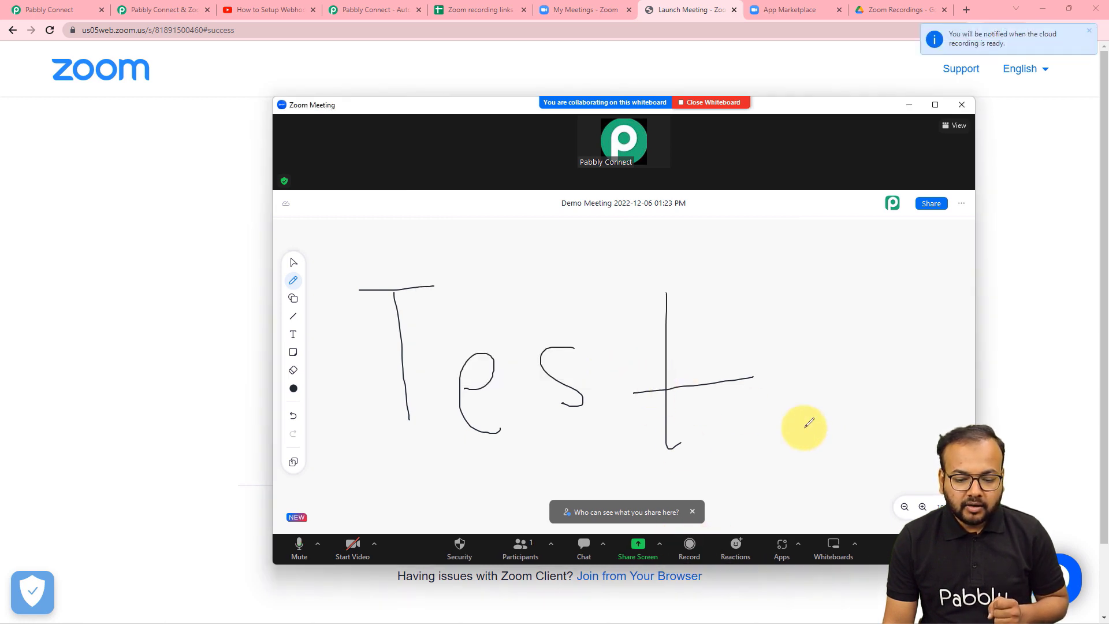
{"action": "left_click", "coordinate": [951, 551]}
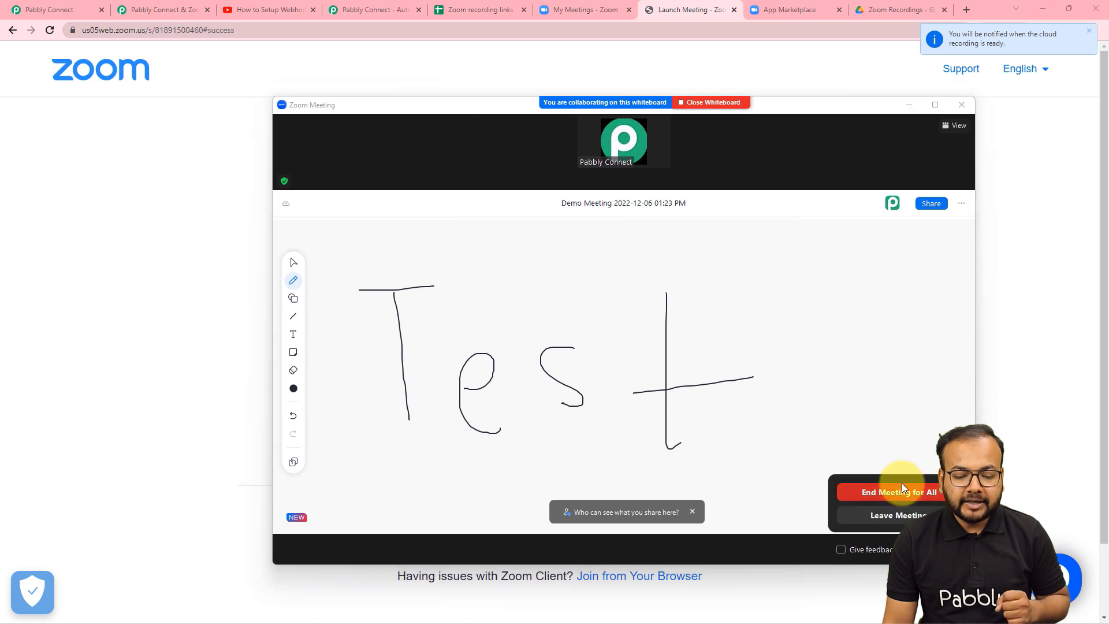
{"action": "left_click", "coordinate": [878, 493]}
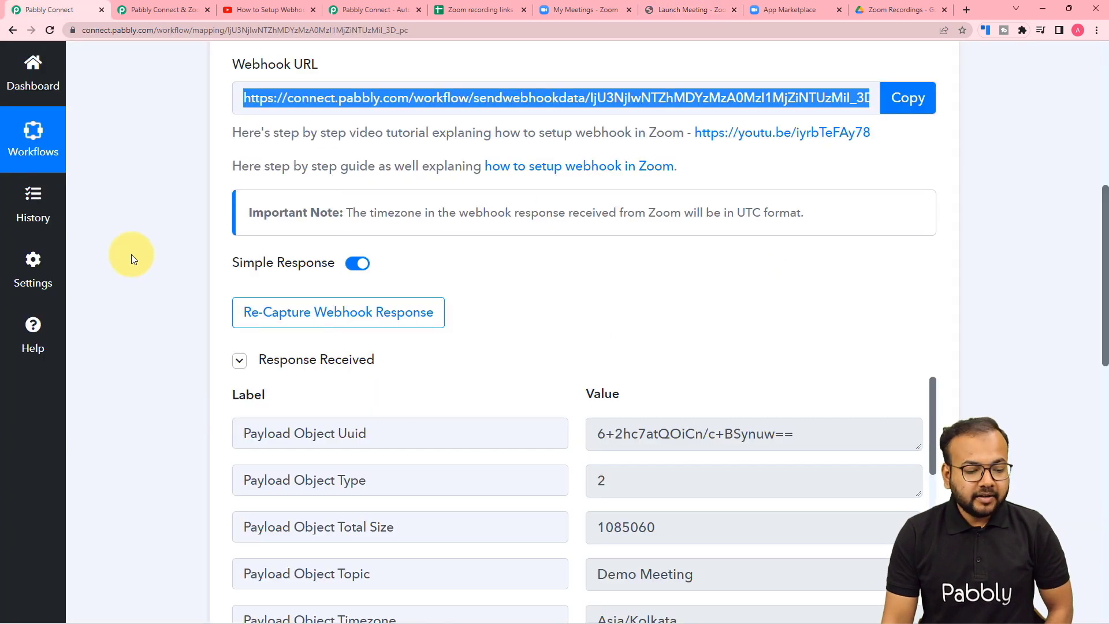
Review the webhook's captured Zoom response: recording count 2, an MP4 video and an M4A audio file.
{"action": "scroll", "coordinate": [130, 254], "scroll_direction": "down", "scroll_amount": 1}
{"action": "scroll", "coordinate": [130, 255], "scroll_direction": "down", "scroll_amount": 2}
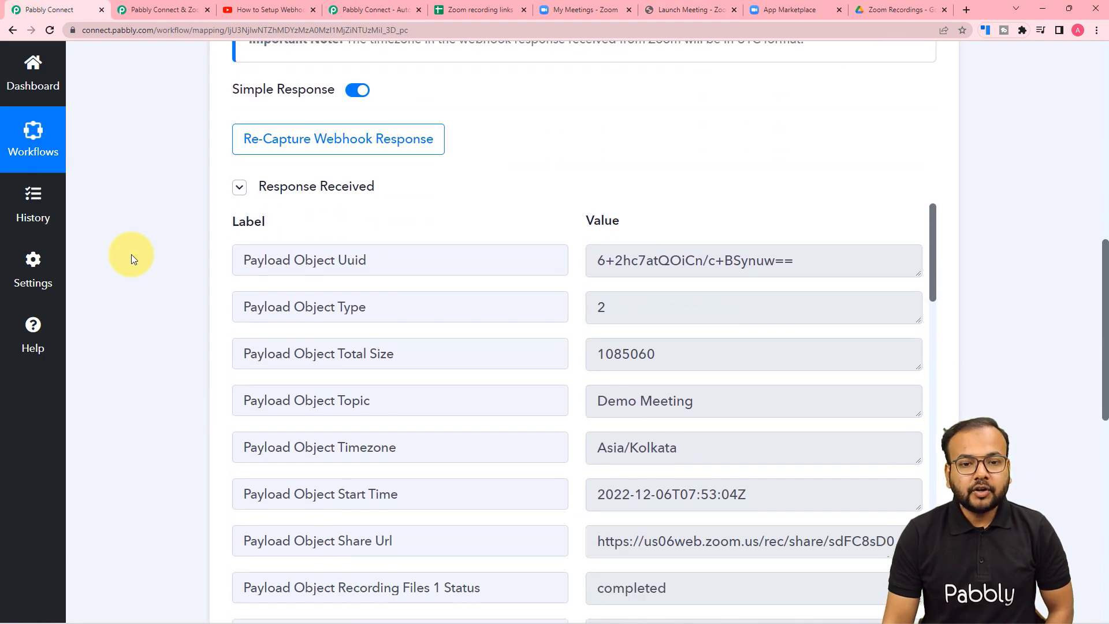
{"action": "scroll", "coordinate": [130, 254], "scroll_direction": "down", "scroll_amount": 1}
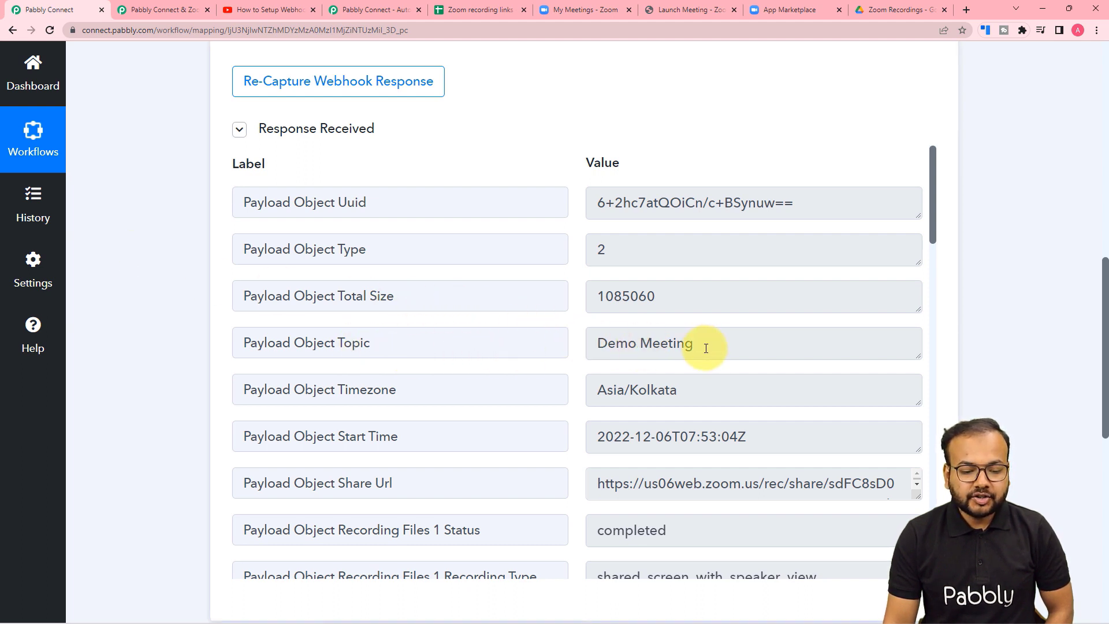
{"action": "scroll", "coordinate": [506, 348], "scroll_direction": "down", "scroll_amount": 2}
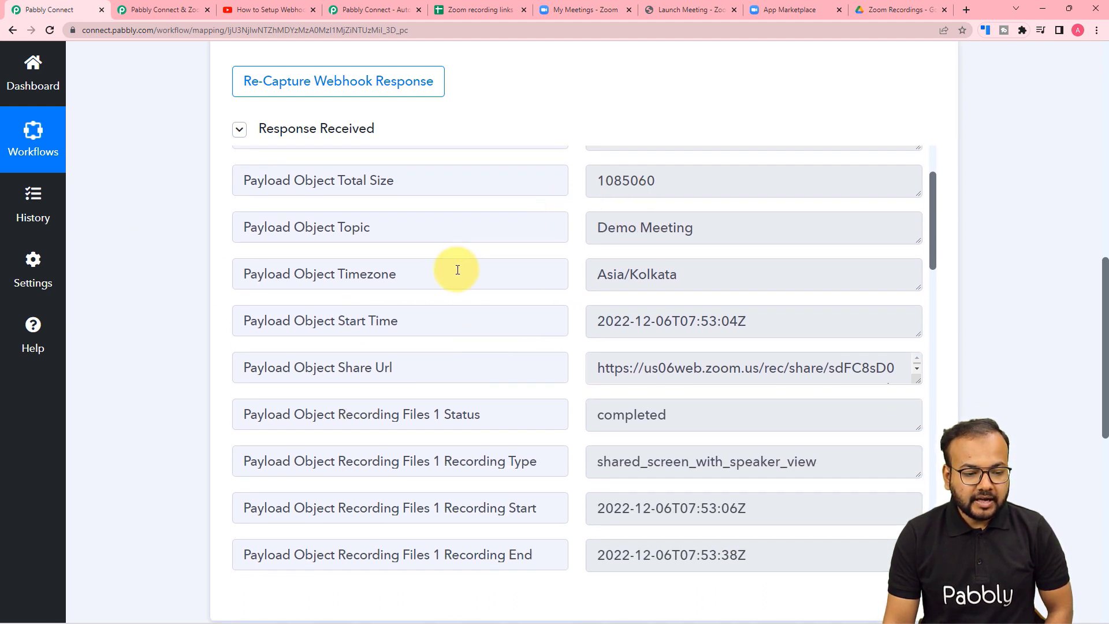
{"action": "scroll", "coordinate": [468, 306], "scroll_direction": "down", "scroll_amount": 1}
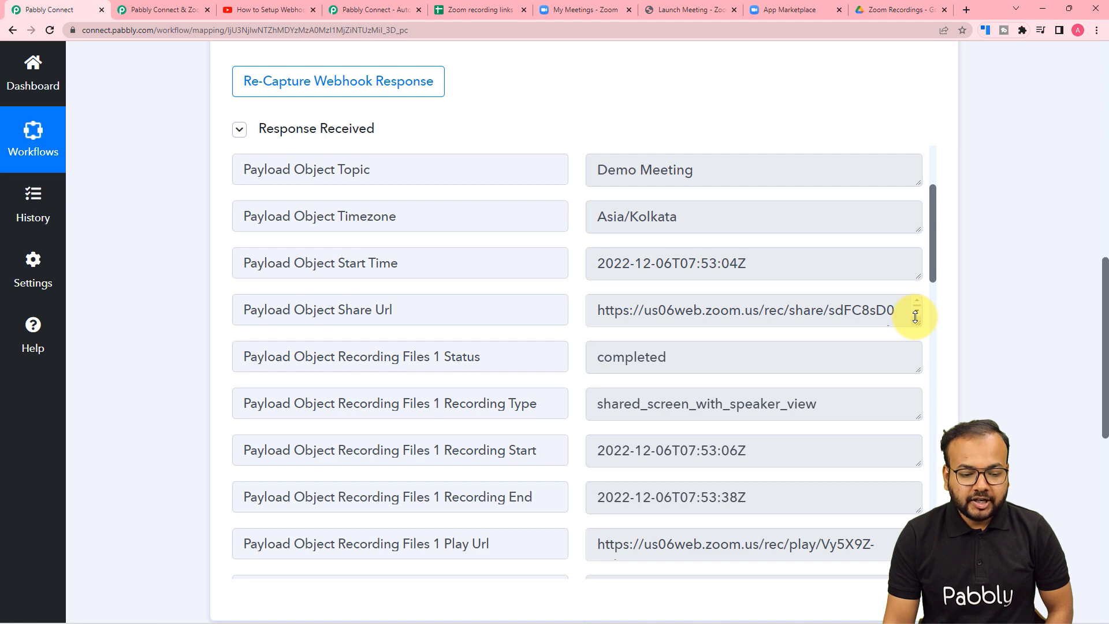
{"action": "scroll", "coordinate": [792, 378], "scroll_direction": "down", "scroll_amount": 3}
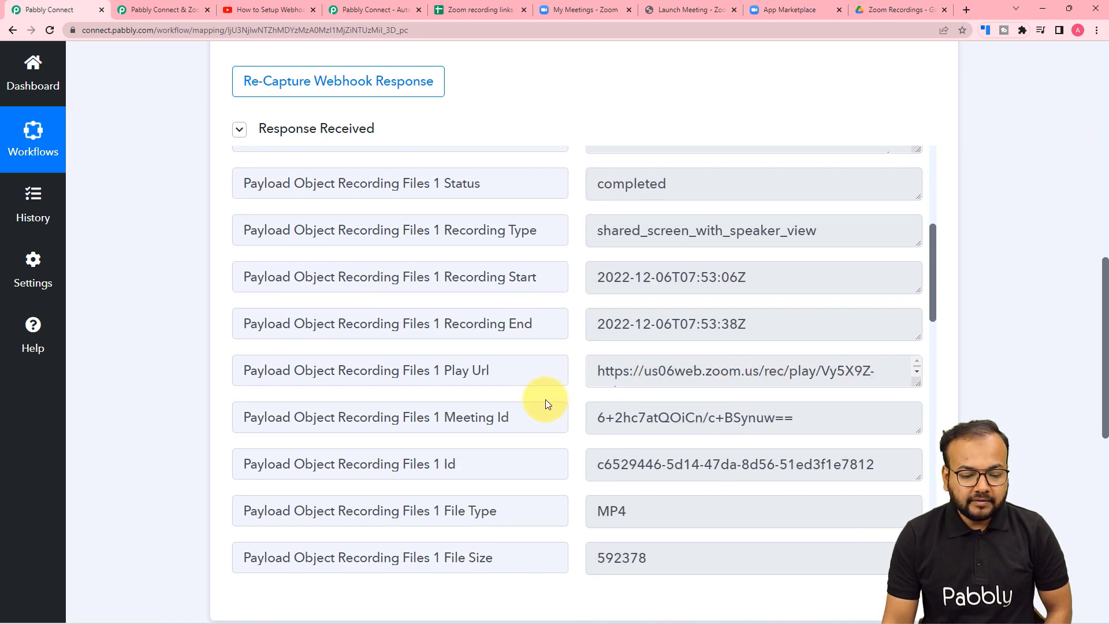
{"action": "scroll", "coordinate": [545, 400], "scroll_direction": "down", "scroll_amount": 2}
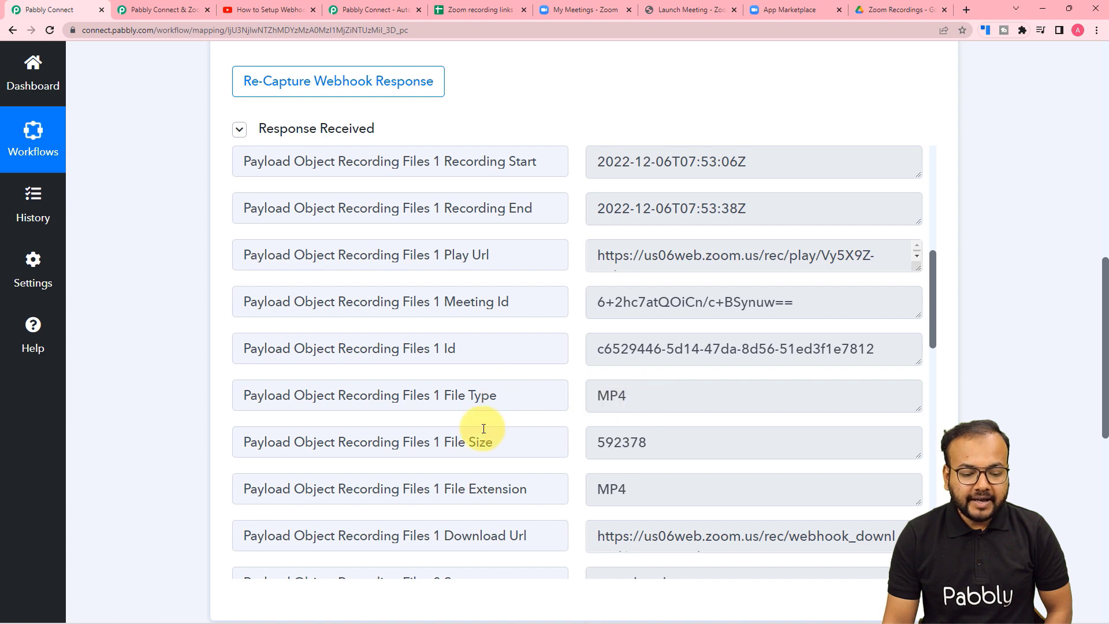
{"action": "scroll", "coordinate": [485, 433], "scroll_direction": "down", "scroll_amount": 4}
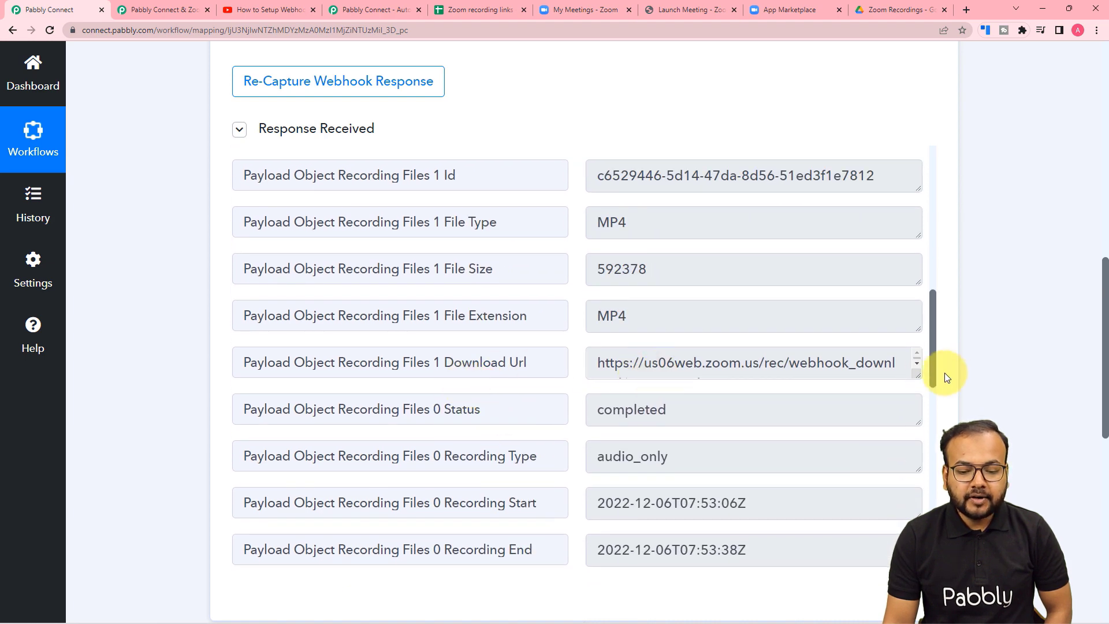
{"action": "left_click_drag", "start_coordinate": [913, 375], "coordinate": [855, 446]}
{"action": "scroll", "coordinate": [500, 418], "scroll_direction": "down", "scroll_amount": 5}
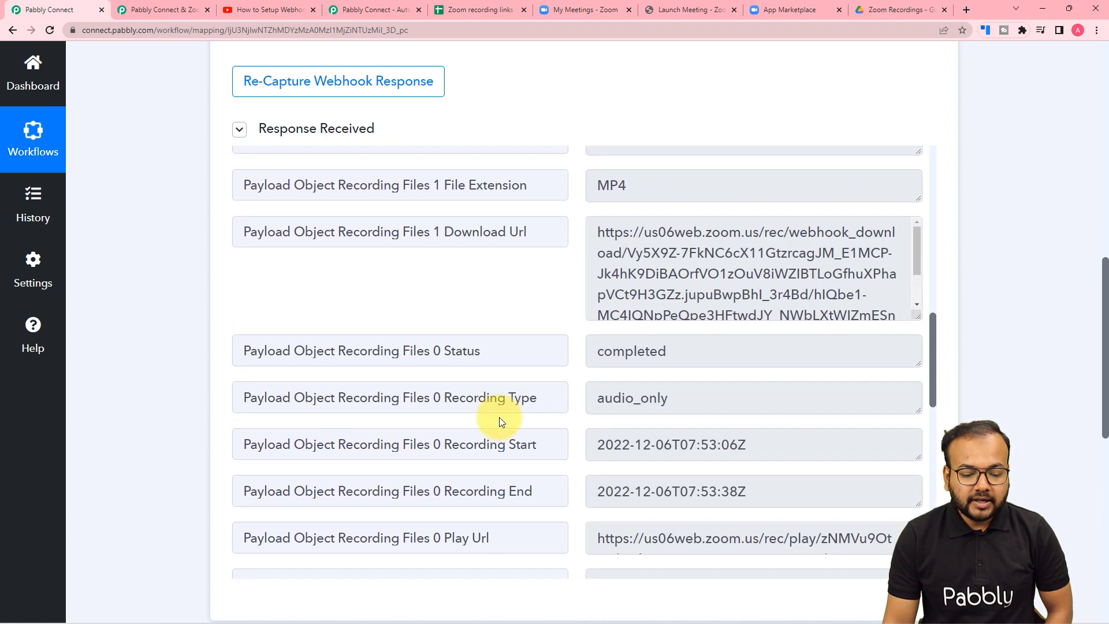
{"action": "scroll", "coordinate": [501, 417], "scroll_direction": "down", "scroll_amount": 8}
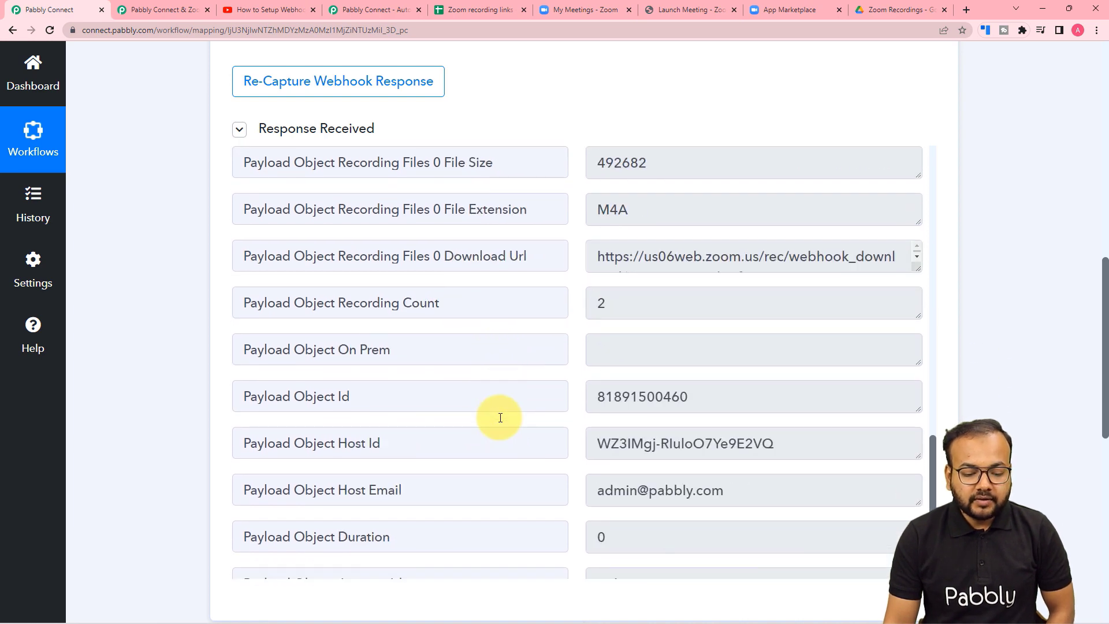
{"action": "scroll", "coordinate": [500, 417], "scroll_direction": "down", "scroll_amount": 2}
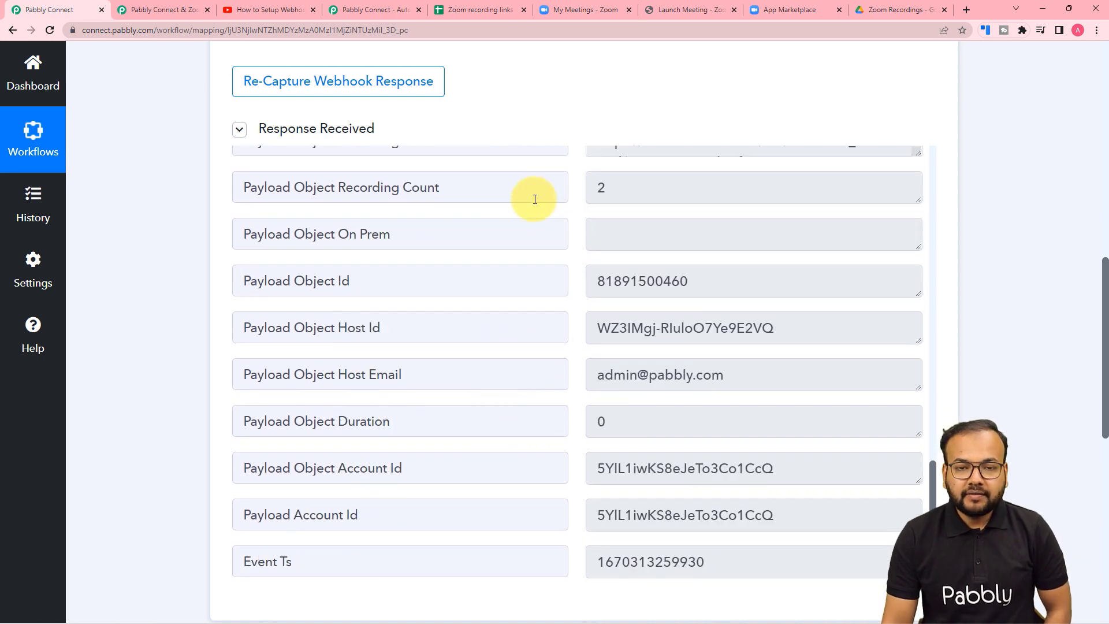
{"action": "left_click", "coordinate": [478, 10]}
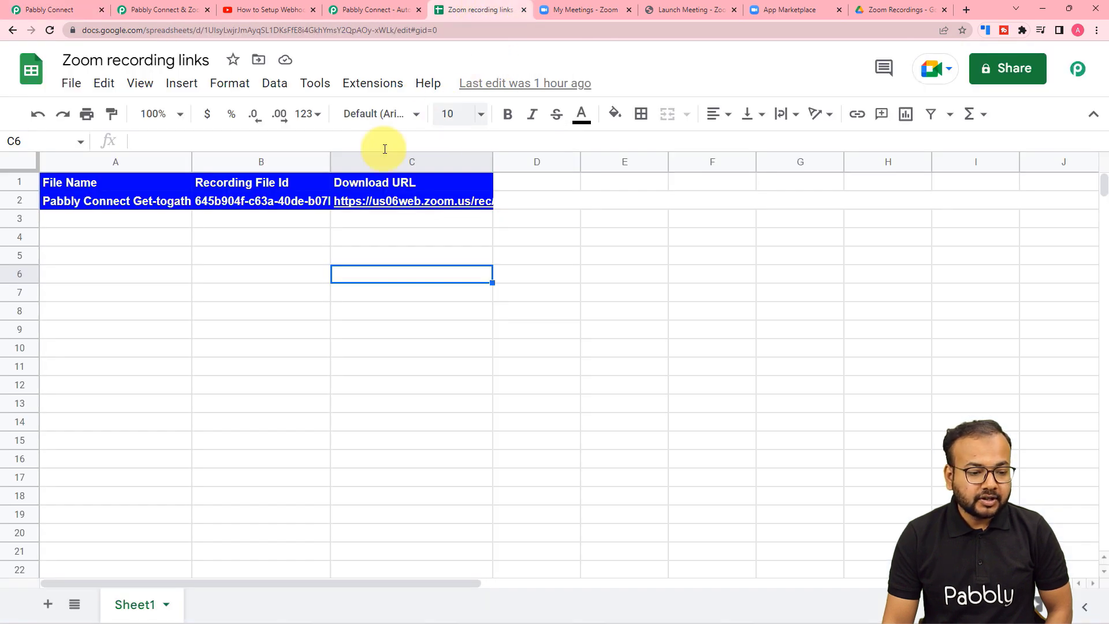
{"action": "left_click", "coordinate": [88, 224]}
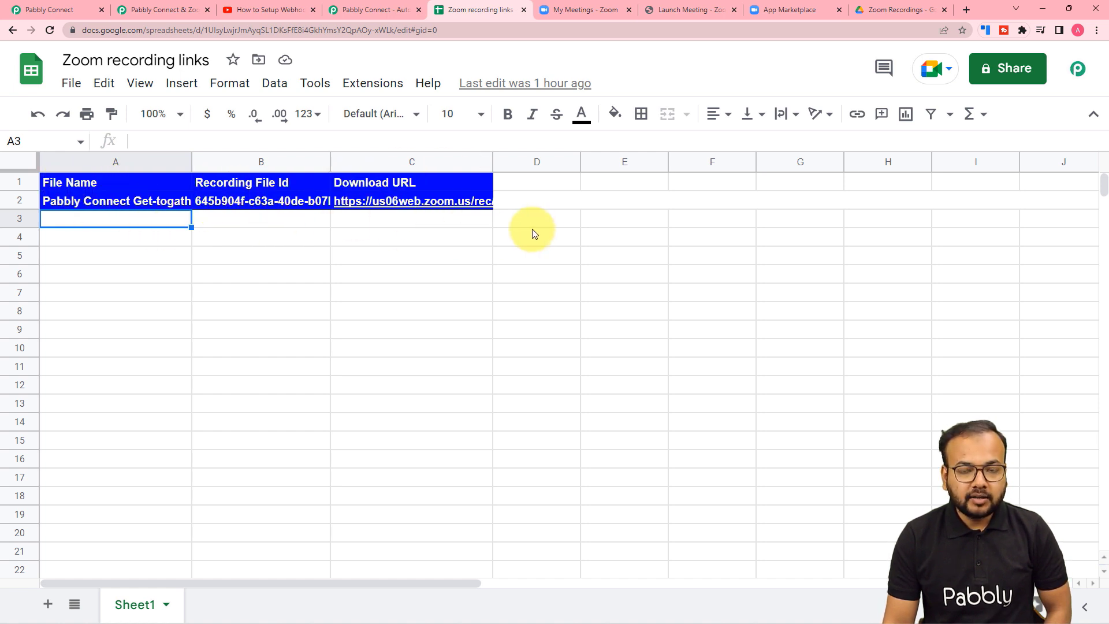
{"action": "left_click", "coordinate": [55, 10]}
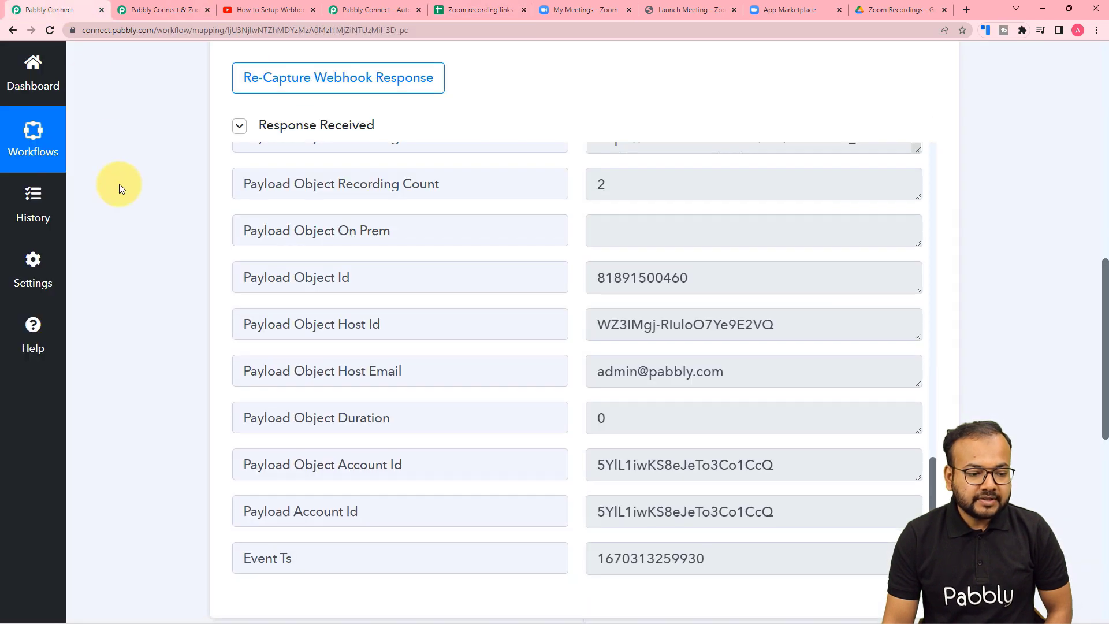
{"action": "scroll", "coordinate": [119, 184], "scroll_direction": "down", "scroll_amount": 10}
Set the next action step to Google Sheets with the Add New Row event and start connecting an account.
{"action": "left_click", "coordinate": [313, 169]}
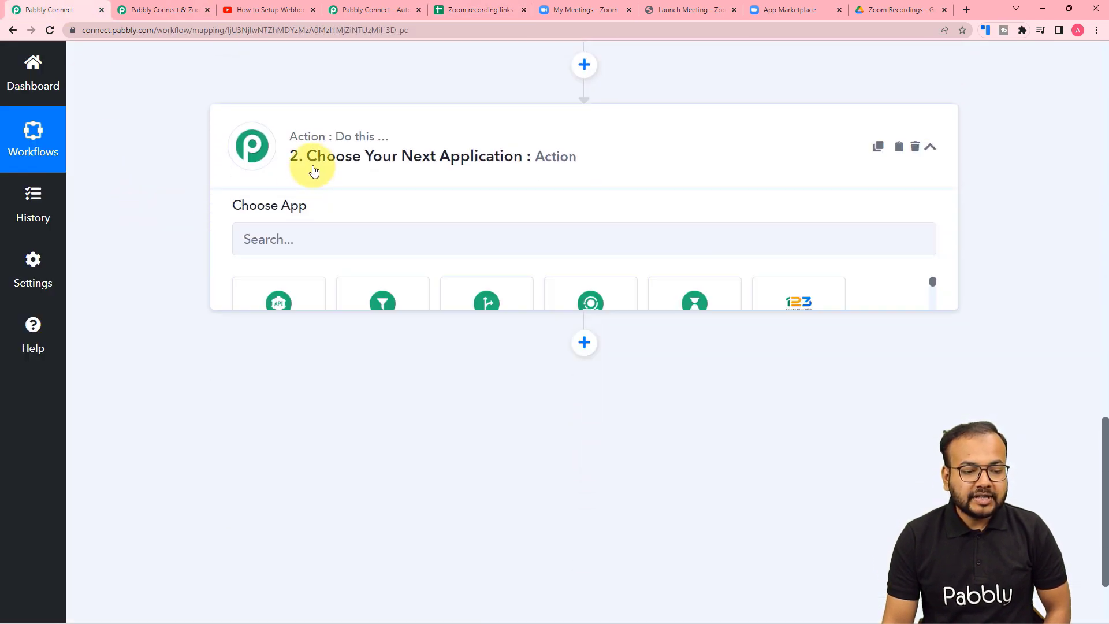
{"action": "left_click", "coordinate": [326, 250]}
{"action": "type", "text": "goo"}
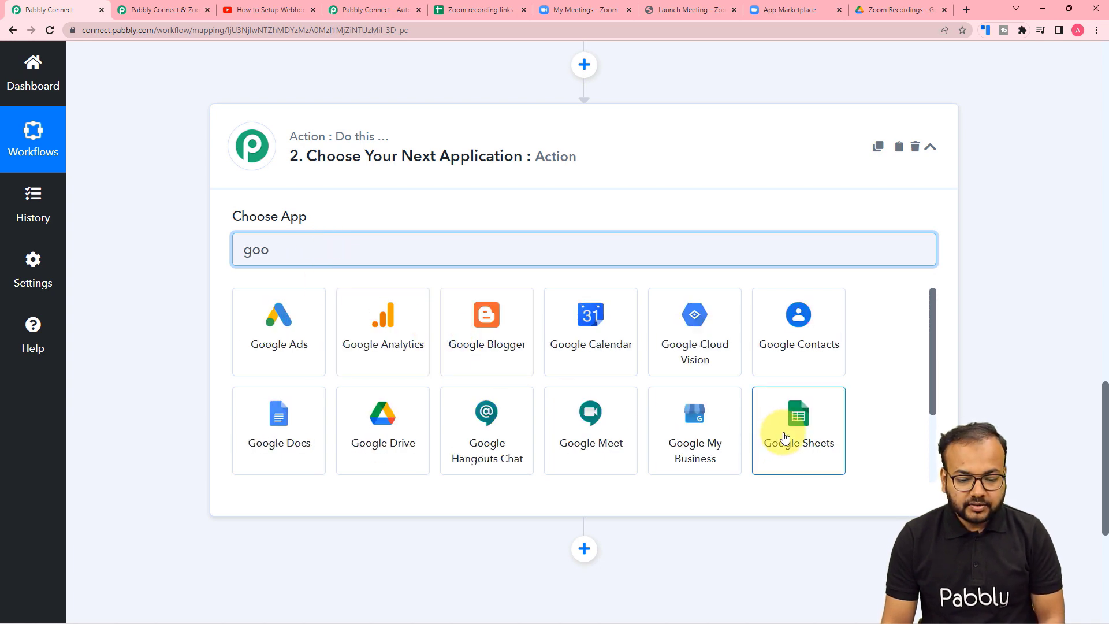
{"action": "left_click", "coordinate": [784, 438]}
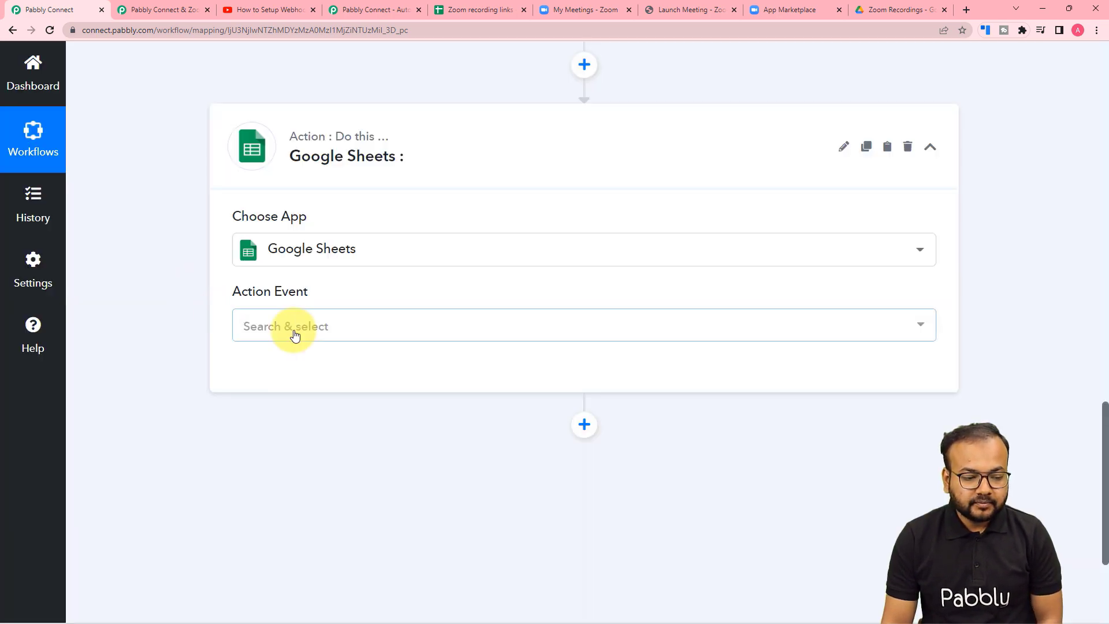
{"action": "left_click", "coordinate": [293, 330]}
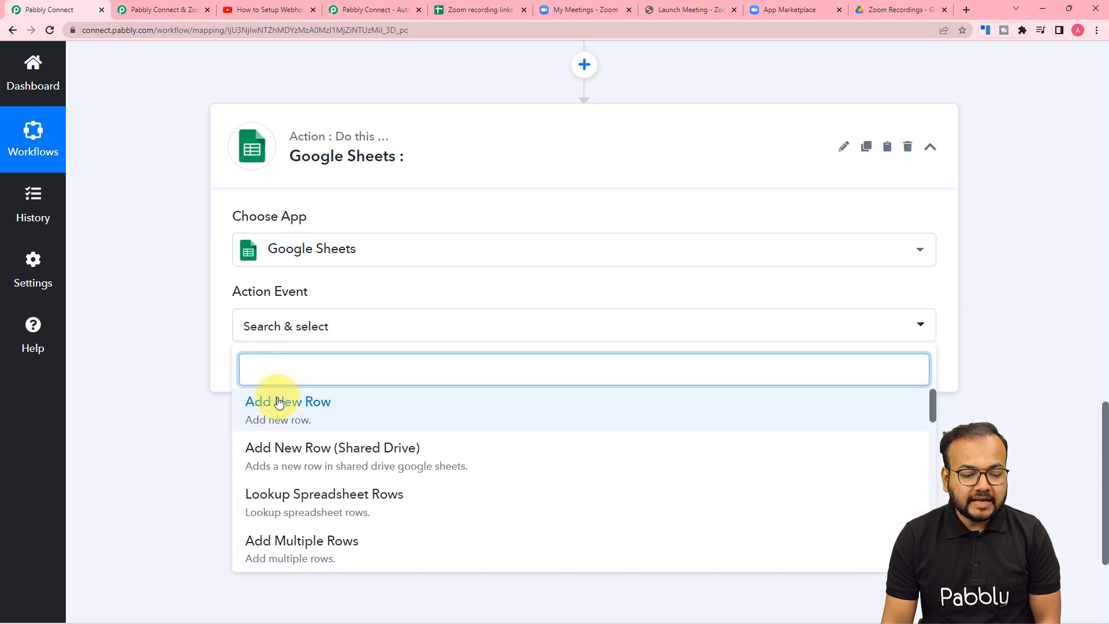
{"action": "left_click", "coordinate": [274, 411]}
{"action": "left_click", "coordinate": [259, 381]}
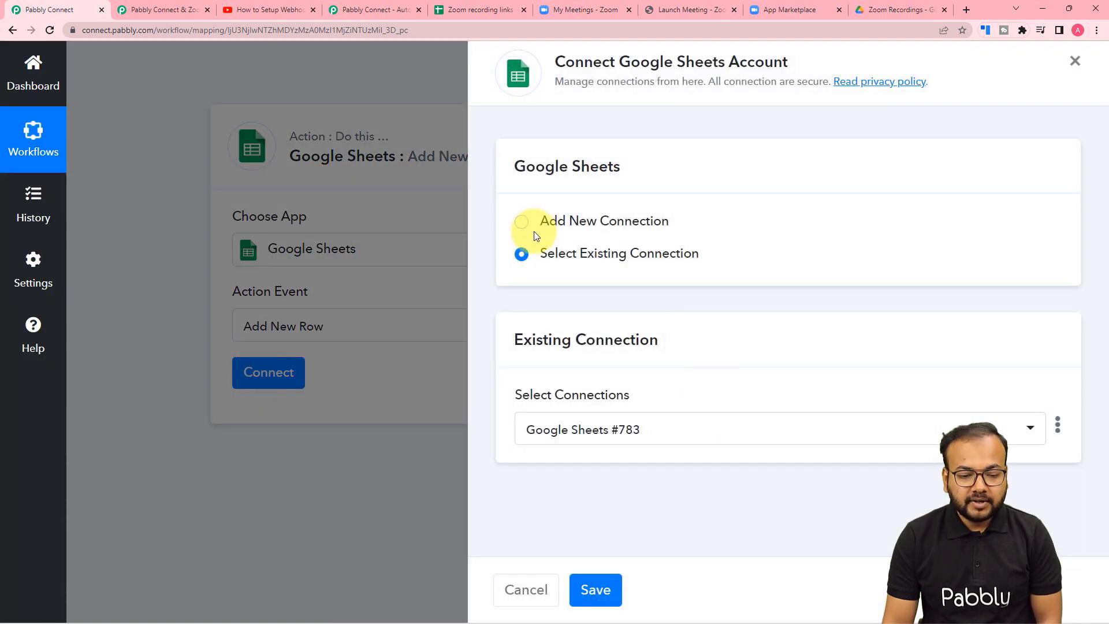
Authorise a new Google Sheets connection by signing in with the Google account and granting access.
{"action": "left_click", "coordinate": [522, 223]}
{"action": "left_click", "coordinate": [607, 416]}
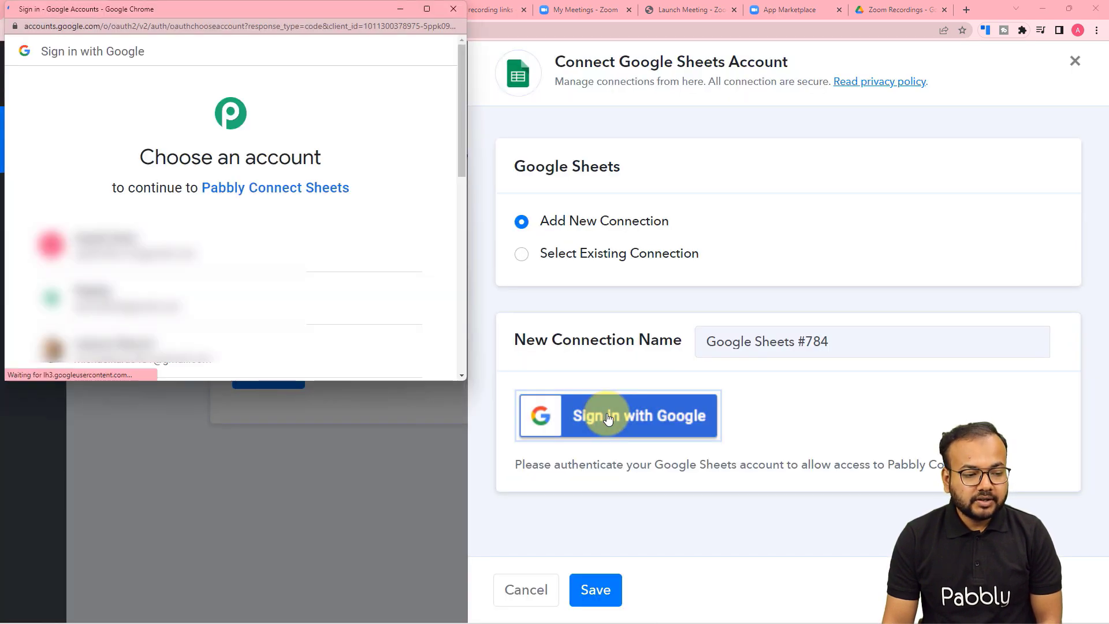
{"action": "left_click", "coordinate": [298, 292]}
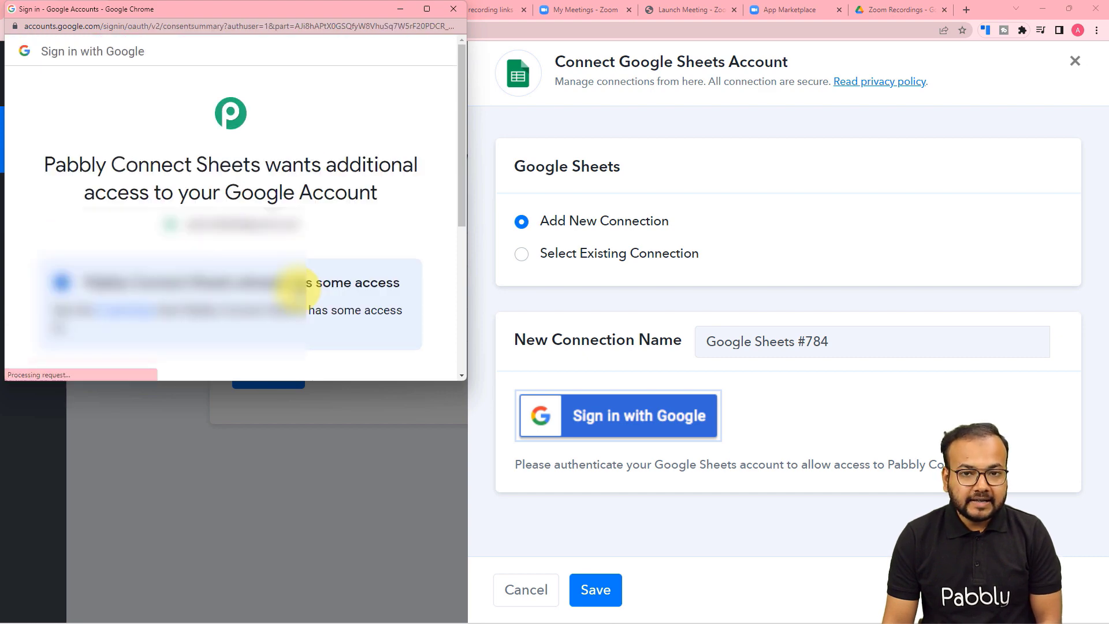
{"action": "scroll", "coordinate": [287, 227], "scroll_direction": "down", "scroll_amount": 5}
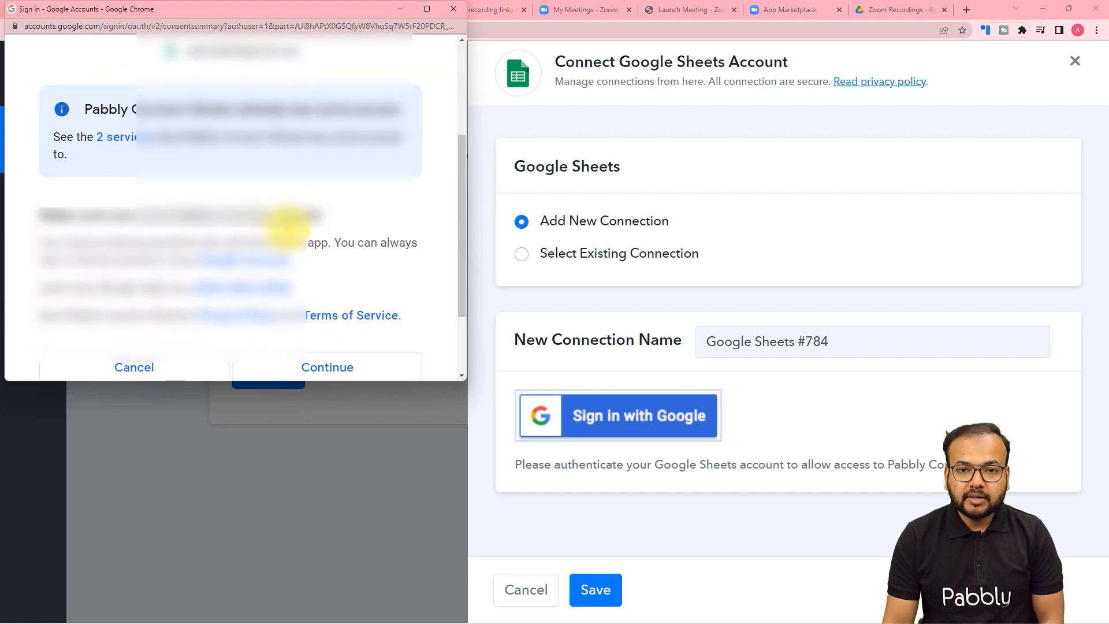
{"action": "left_click", "coordinate": [277, 265]}
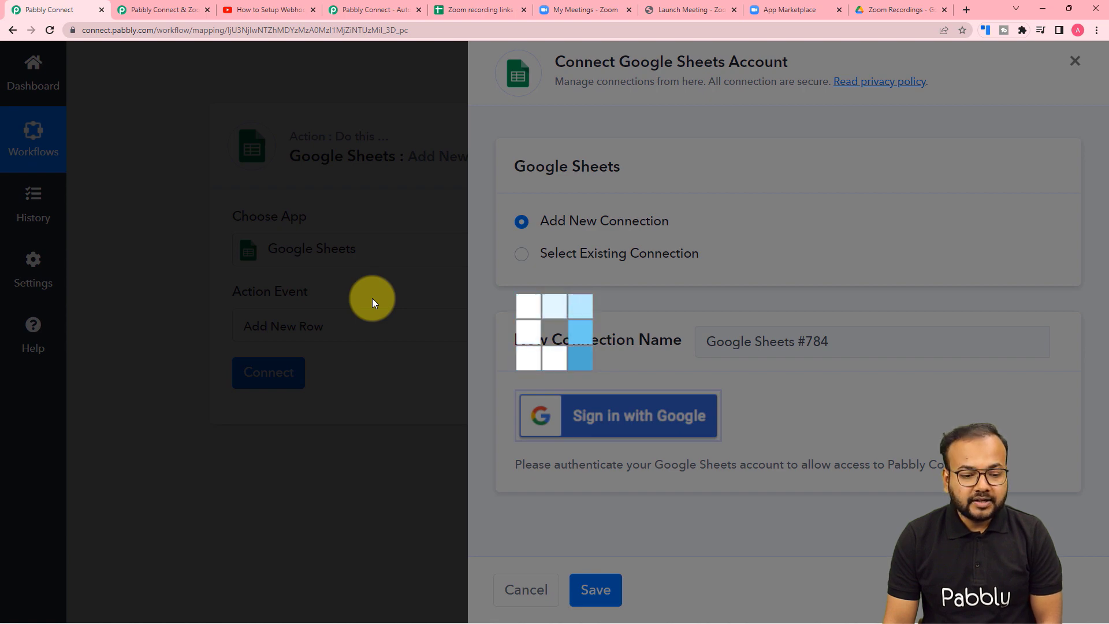
{"action": "scroll", "coordinate": [340, 312], "scroll_direction": "down", "scroll_amount": 4}
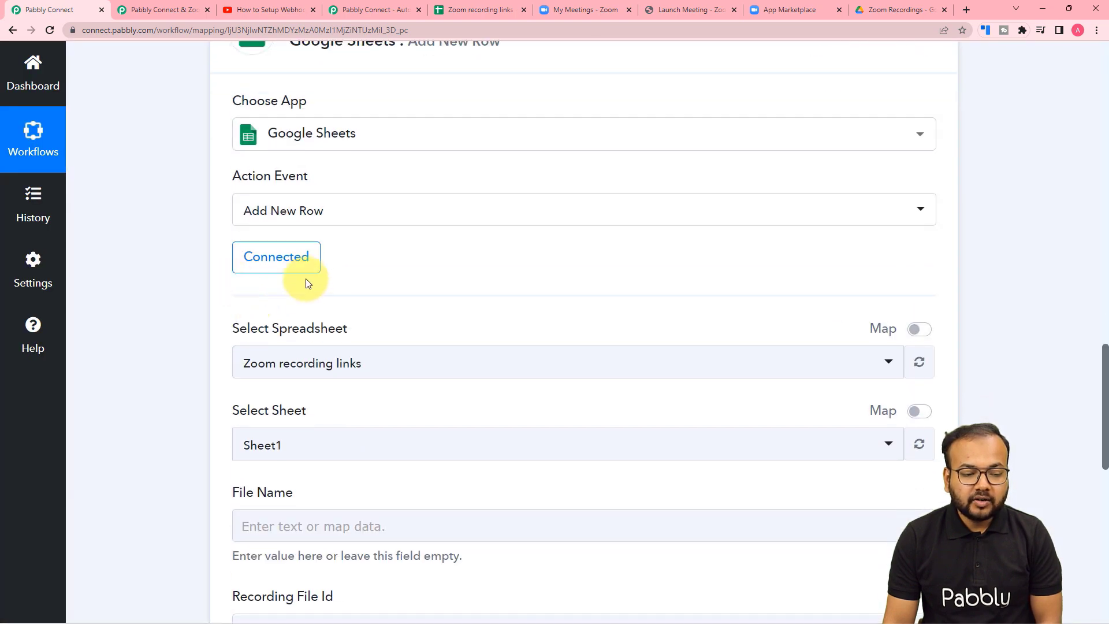
{"action": "scroll", "coordinate": [133, 300], "scroll_direction": "down", "scroll_amount": 1}
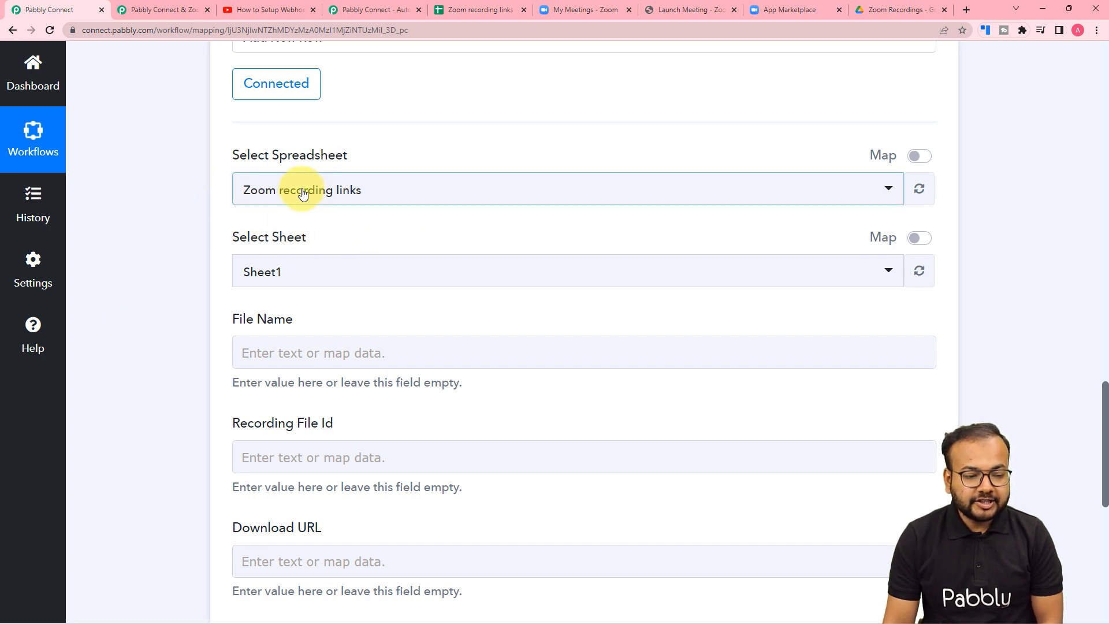
{"action": "left_click", "coordinate": [460, 8]}
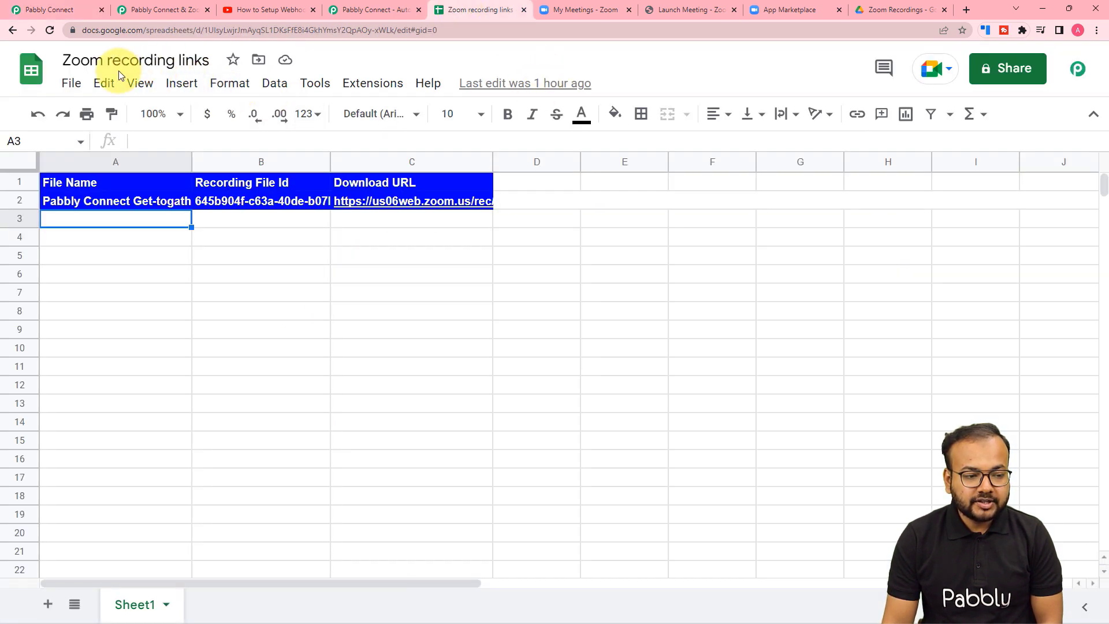
{"action": "left_click", "coordinate": [68, 9]}
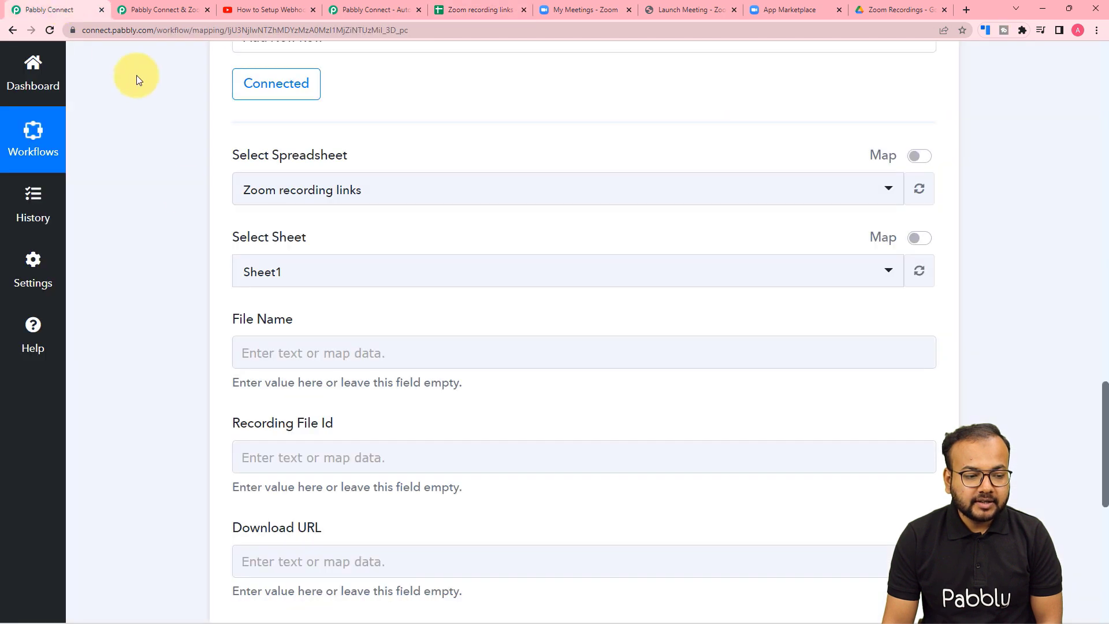
{"action": "left_click", "coordinate": [325, 184]}
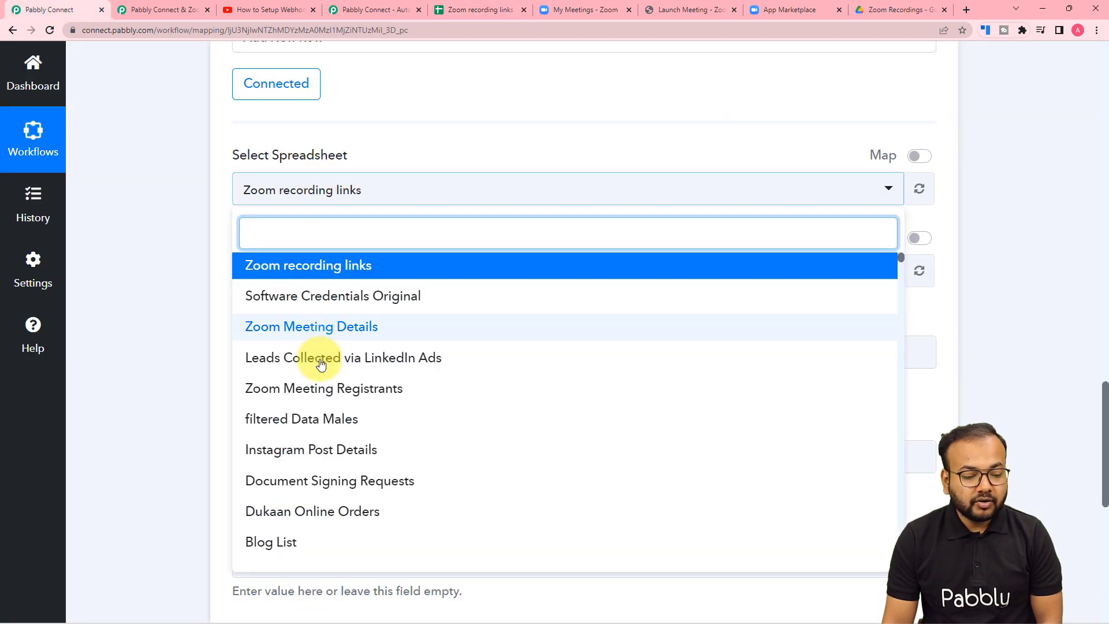
{"action": "left_click", "coordinate": [294, 267]}
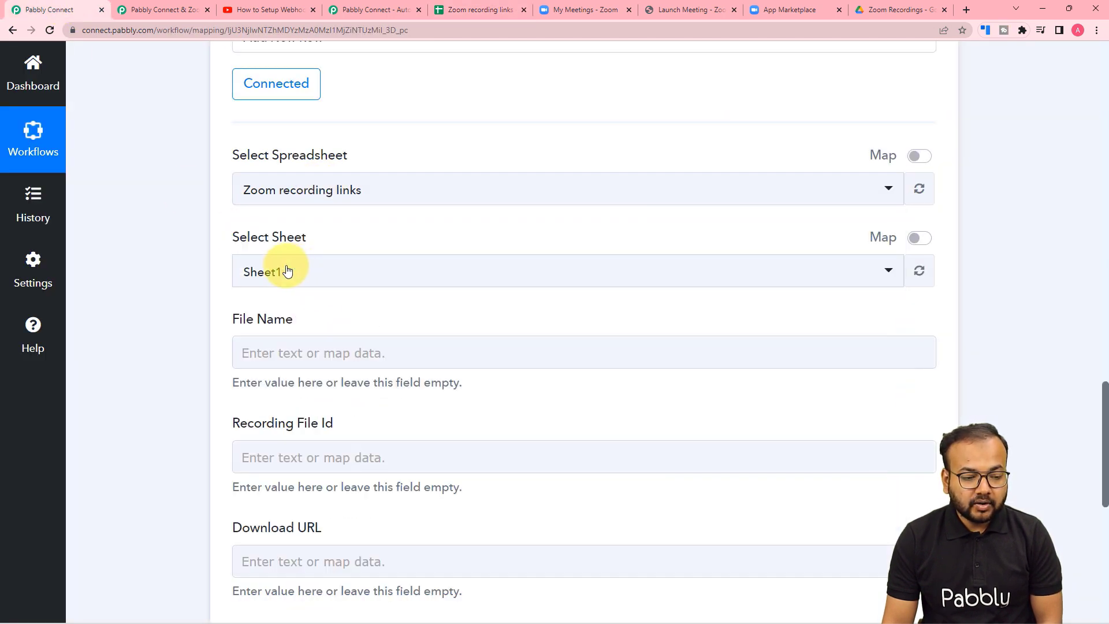
{"action": "scroll", "coordinate": [183, 224], "scroll_direction": "down", "scroll_amount": 3}
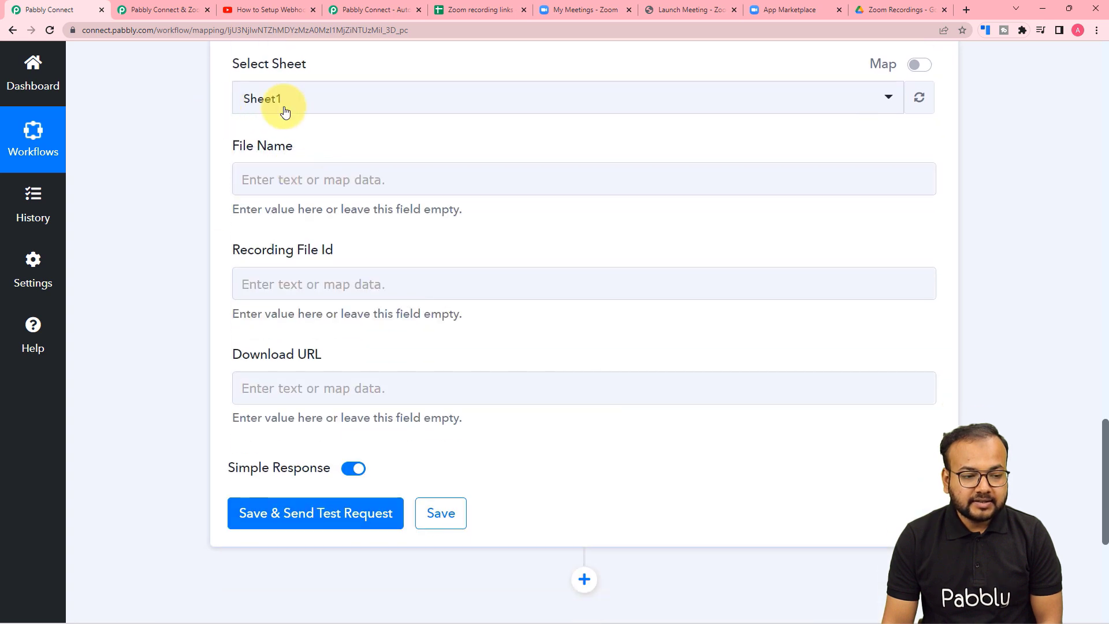
{"action": "scroll", "coordinate": [346, 154], "scroll_direction": "down", "scroll_amount": 1}
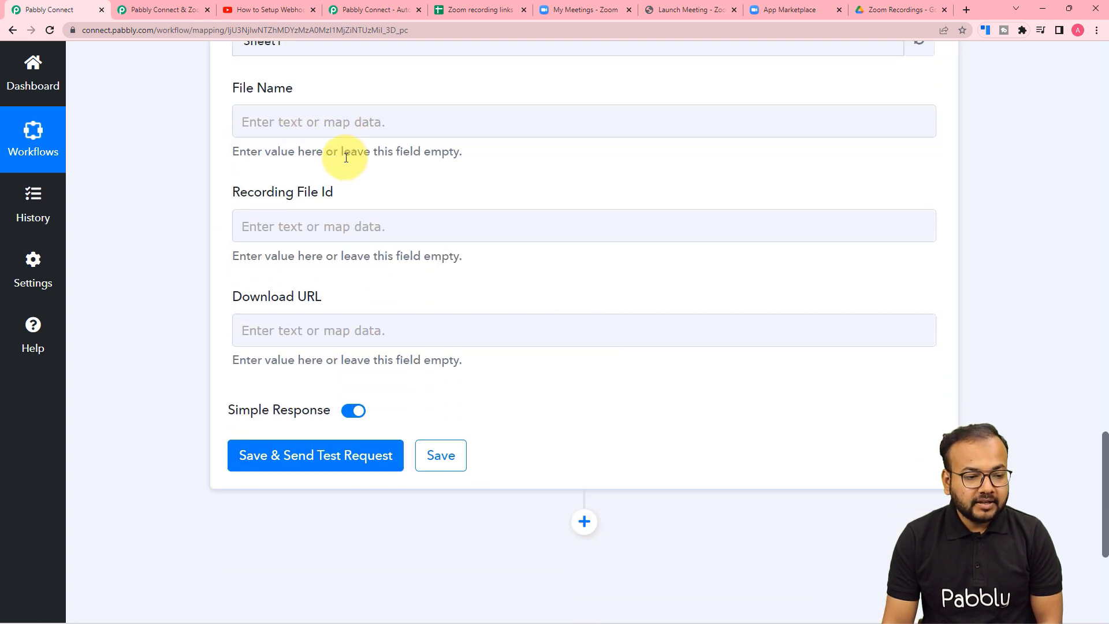
{"action": "left_click", "coordinate": [284, 217]}
{"action": "left_click", "coordinate": [281, 276]}
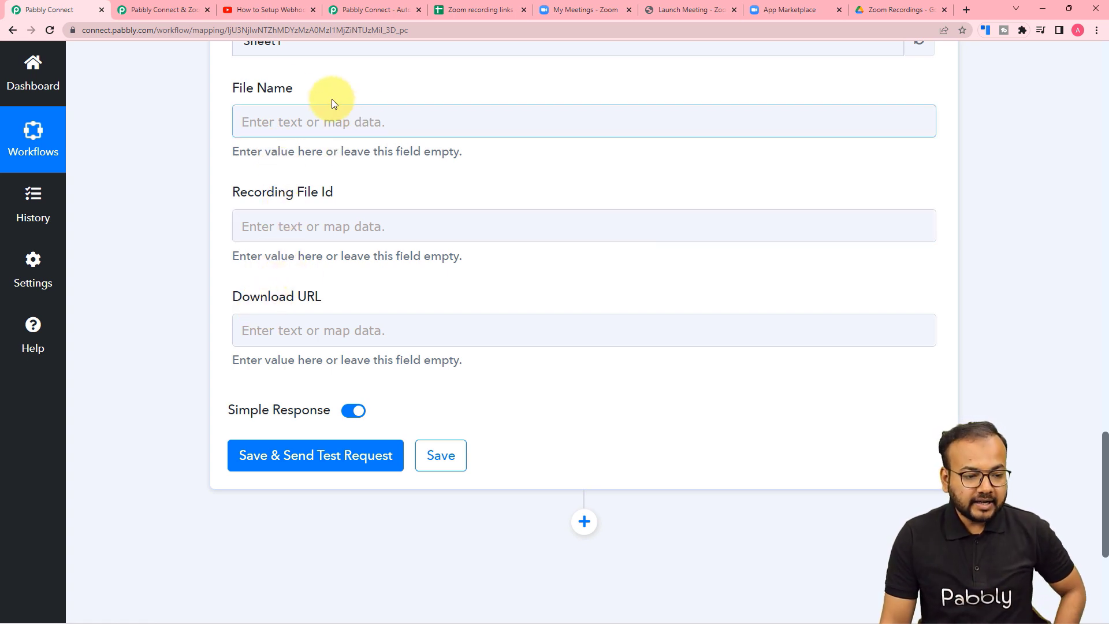
{"action": "left_click", "coordinate": [459, 7]}
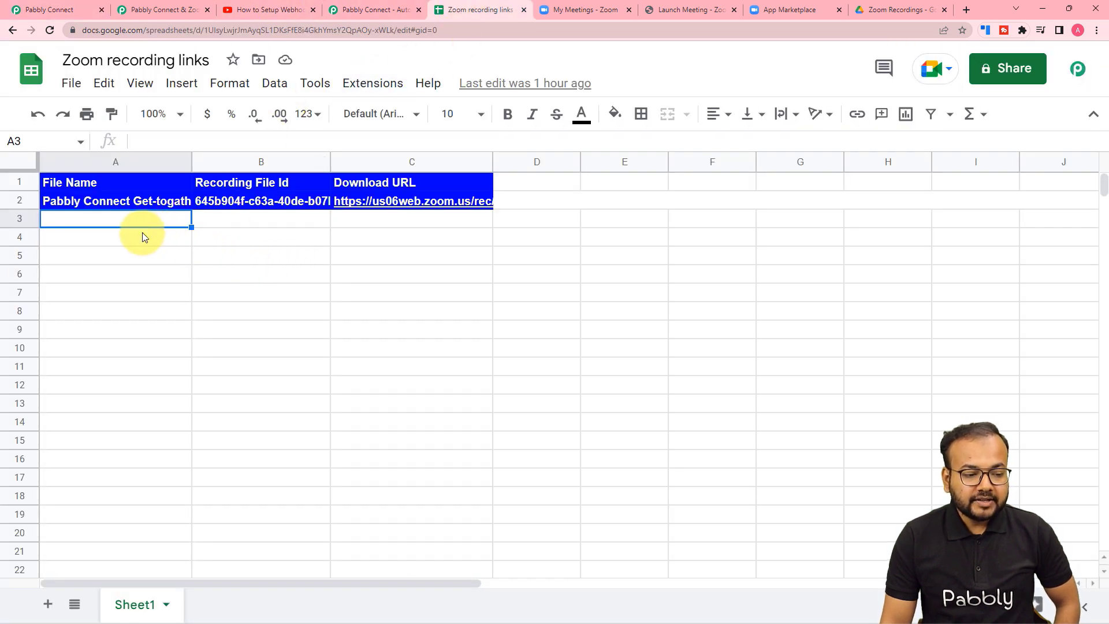
{"action": "left_click", "coordinate": [79, 10]}
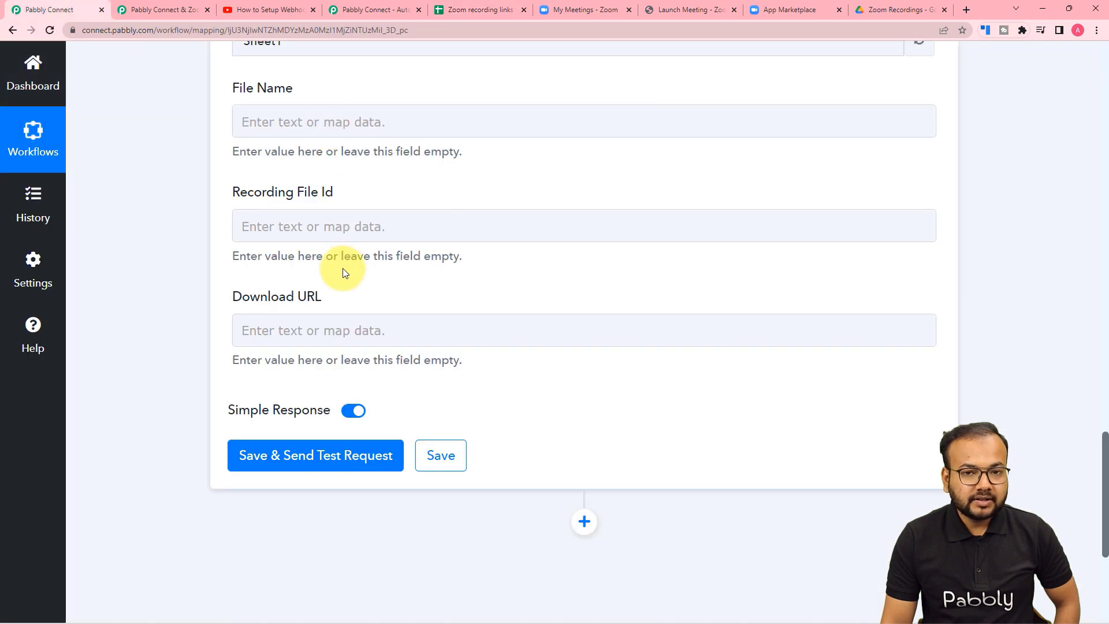
{"action": "left_click", "coordinate": [378, 231]}
{"action": "scroll", "coordinate": [377, 238], "scroll_direction": "up", "scroll_amount": 1}
{"action": "scroll", "coordinate": [377, 239], "scroll_direction": "up", "scroll_amount": 2}
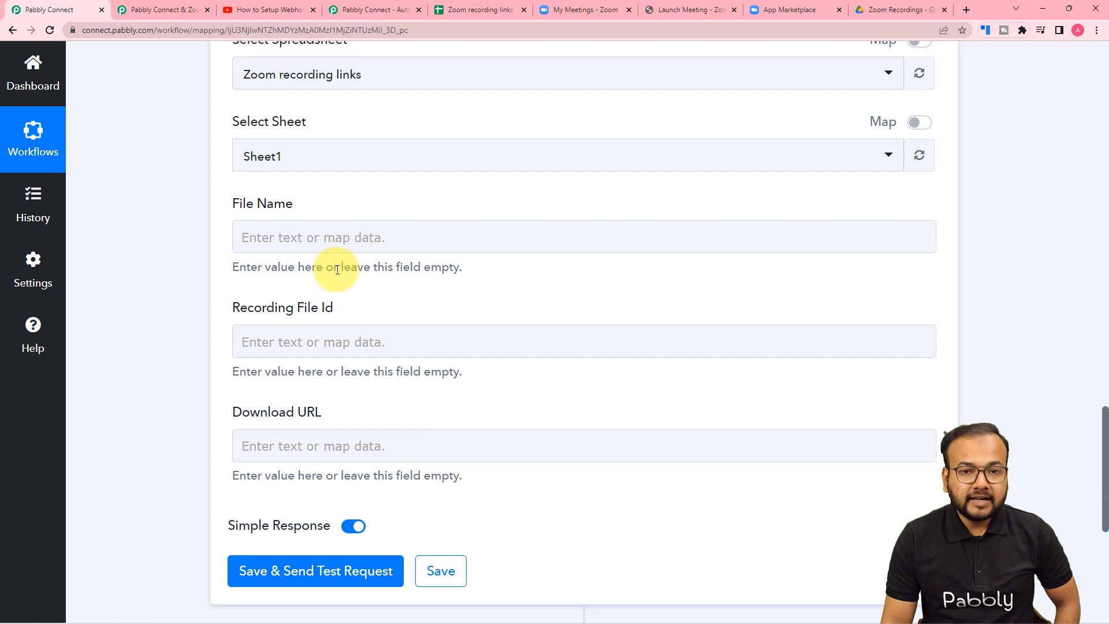
{"action": "scroll", "coordinate": [337, 269], "scroll_direction": "up", "scroll_amount": 15}
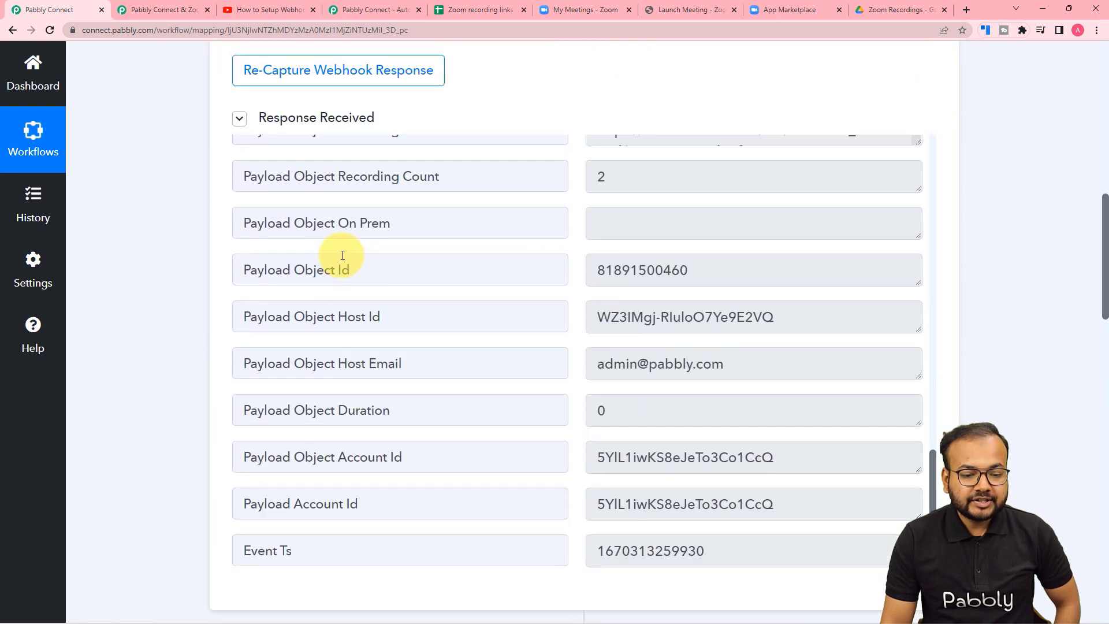
{"action": "scroll", "coordinate": [344, 243], "scroll_direction": "up", "scroll_amount": 12}
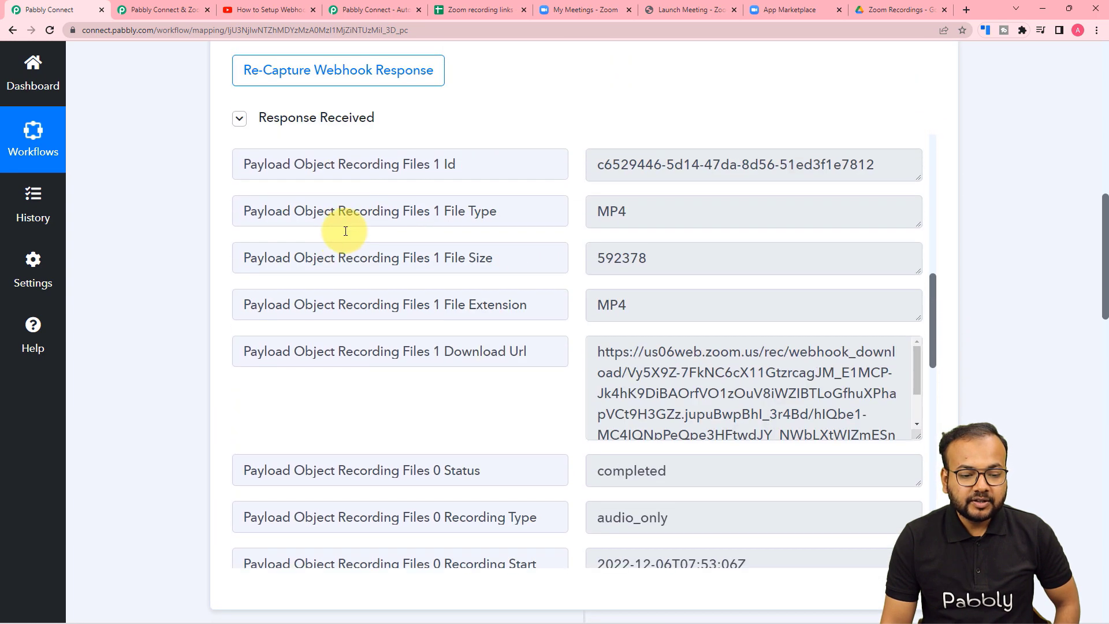
{"action": "scroll", "coordinate": [346, 231], "scroll_direction": "up", "scroll_amount": 6}
{"action": "scroll", "coordinate": [157, 225], "scroll_direction": "down", "scroll_amount": 7}
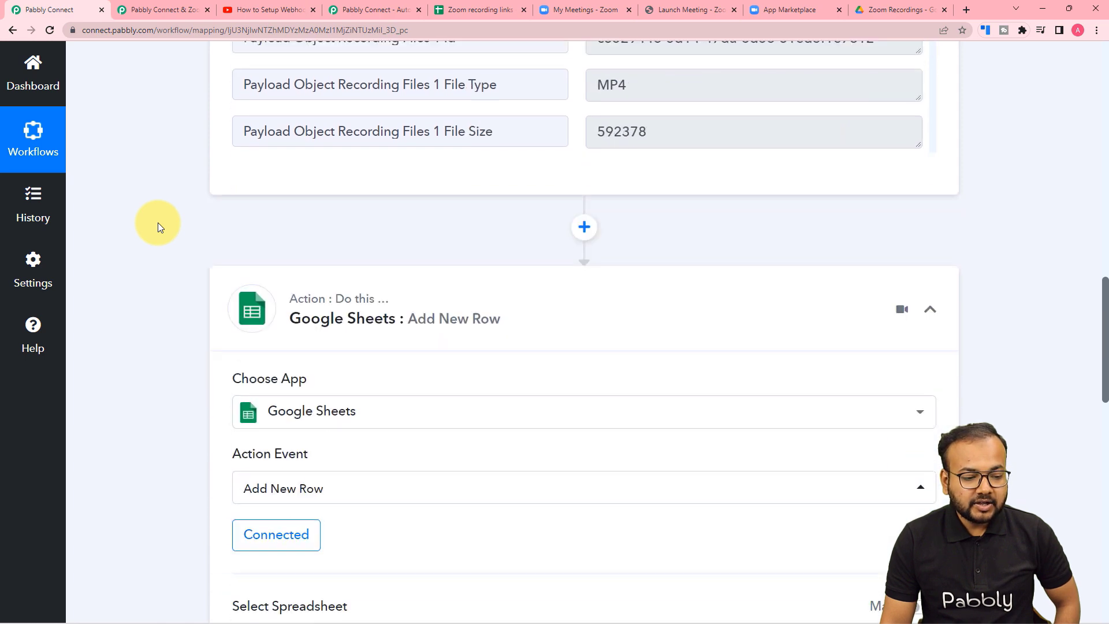
{"action": "scroll", "coordinate": [158, 223], "scroll_direction": "down", "scroll_amount": 10}
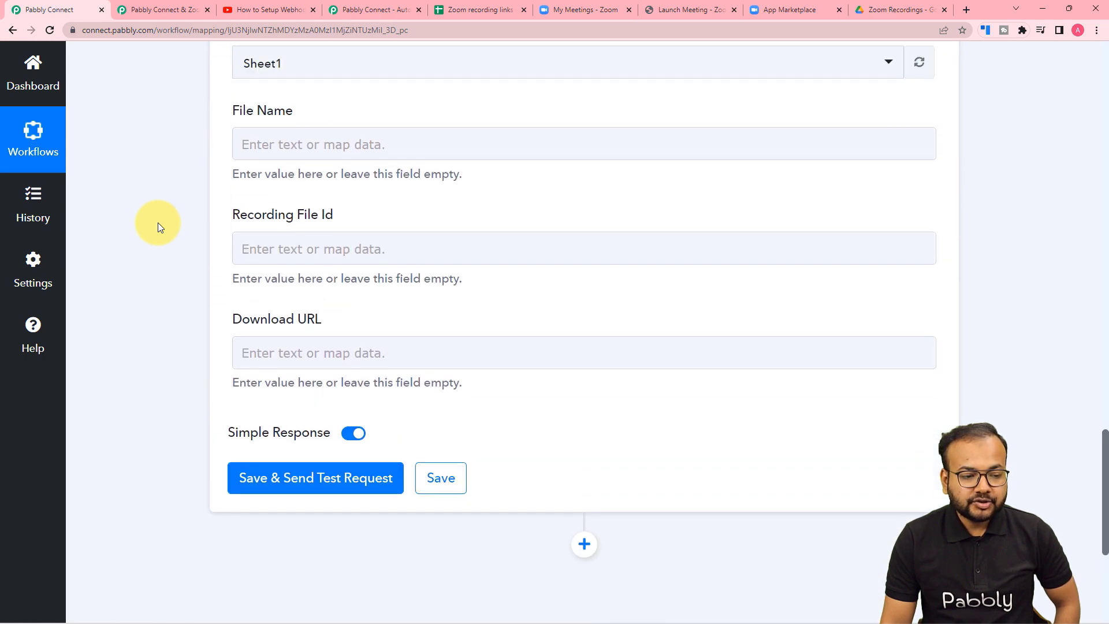
{"action": "scroll", "coordinate": [158, 223], "scroll_direction": "up", "scroll_amount": 1}
Map the Zoom Payload Object Topic into the File Name field.
{"action": "left_click", "coordinate": [335, 181]}
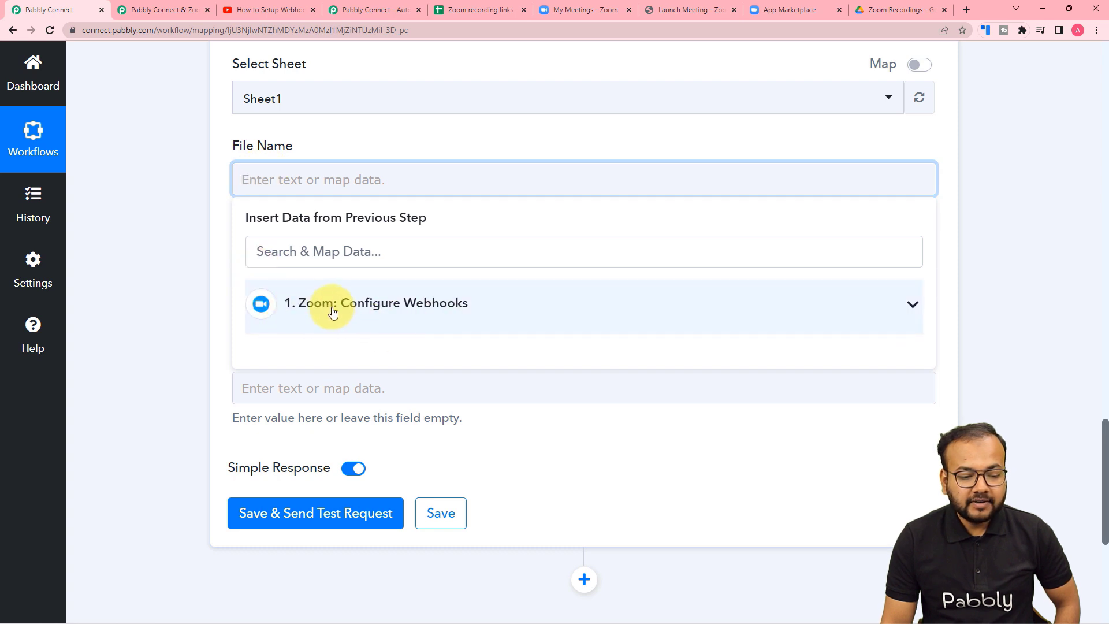
{"action": "left_click", "coordinate": [379, 313]}
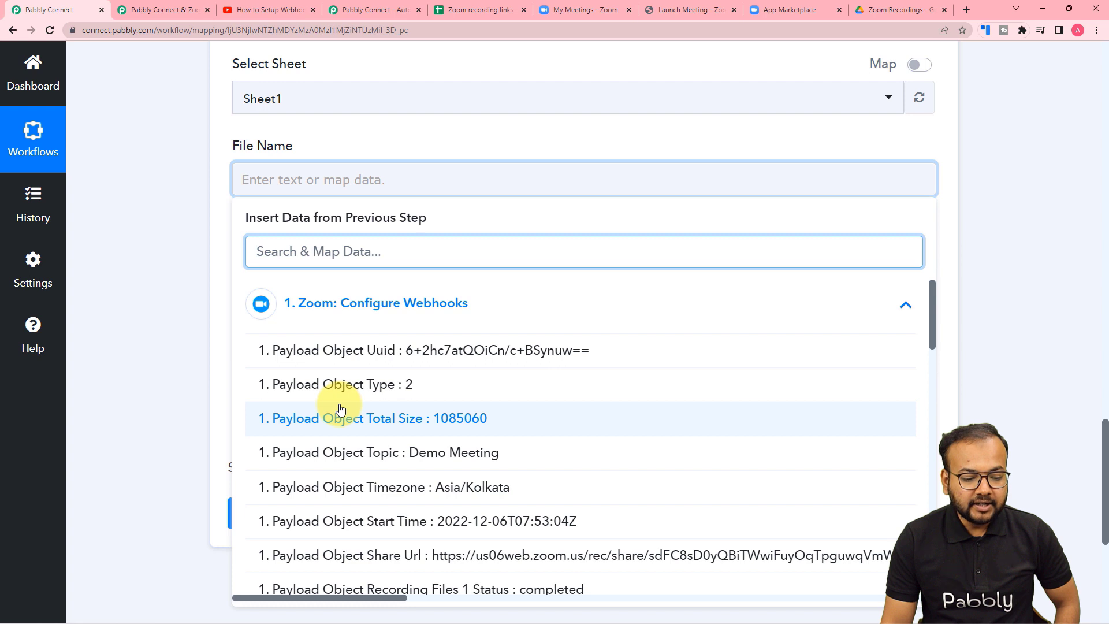
{"action": "scroll", "coordinate": [341, 409], "scroll_direction": "down", "scroll_amount": 1}
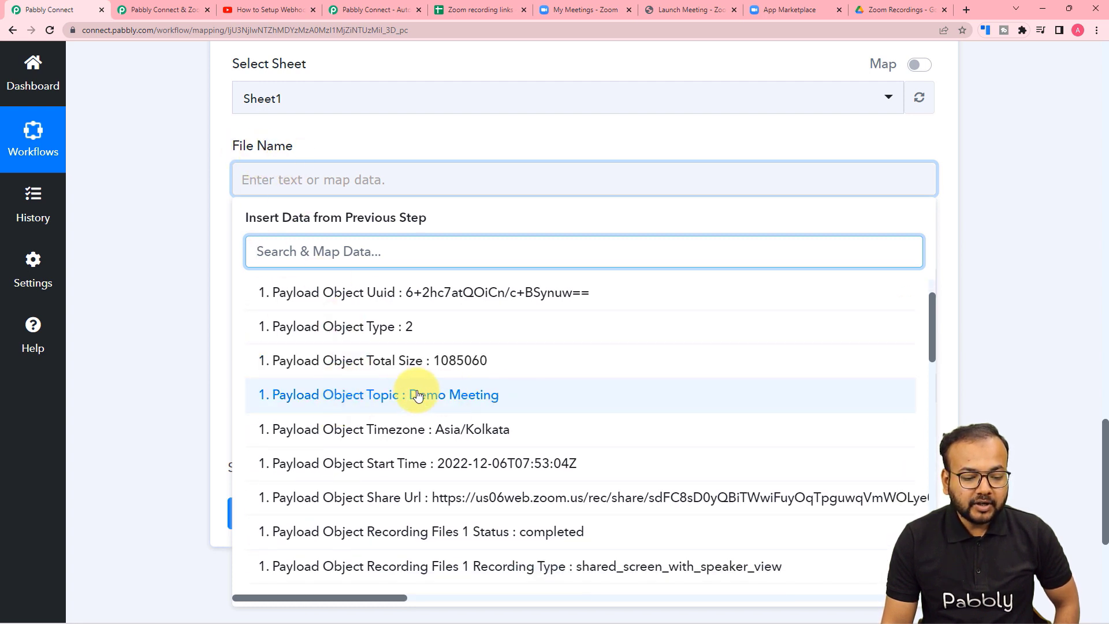
{"action": "left_click", "coordinate": [483, 398]}
{"action": "left_click", "coordinate": [203, 239]}
{"action": "scroll", "coordinate": [203, 239], "scroll_direction": "down", "scroll_amount": 3}
Map Payload Object Recording Files 0 Id into the Recording File Id field.
{"action": "left_click", "coordinate": [277, 119]}
{"action": "left_click", "coordinate": [312, 245]}
{"action": "scroll", "coordinate": [371, 391], "scroll_direction": "down", "scroll_amount": 1}
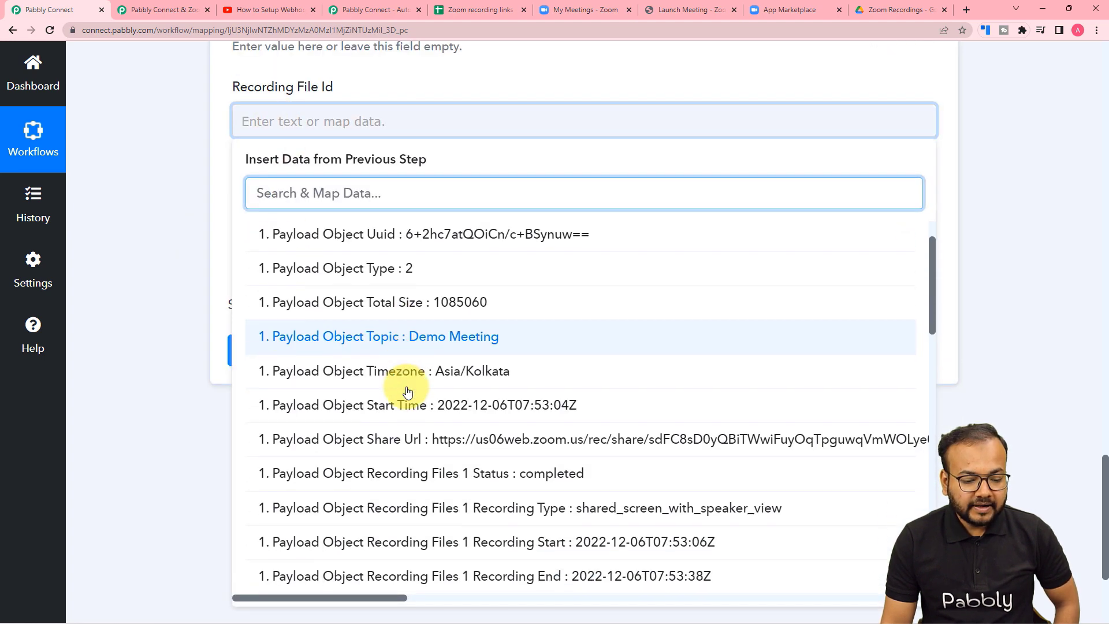
{"action": "scroll", "coordinate": [408, 389], "scroll_direction": "down", "scroll_amount": 1}
{"action": "scroll", "coordinate": [408, 391], "scroll_direction": "down", "scroll_amount": 5}
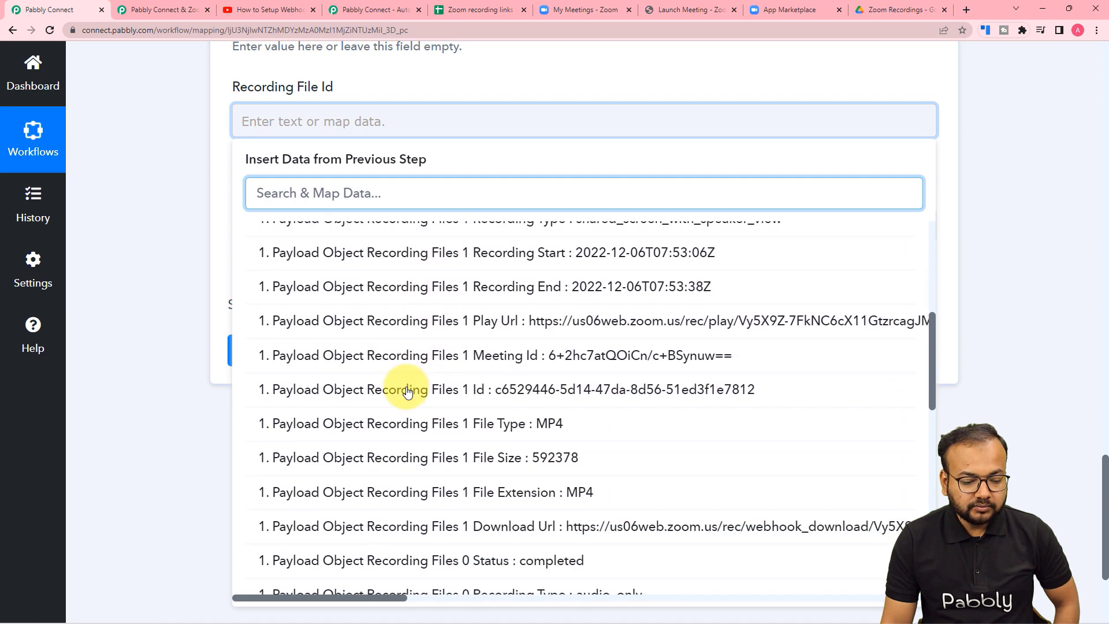
{"action": "scroll", "coordinate": [407, 392], "scroll_direction": "down", "scroll_amount": 2}
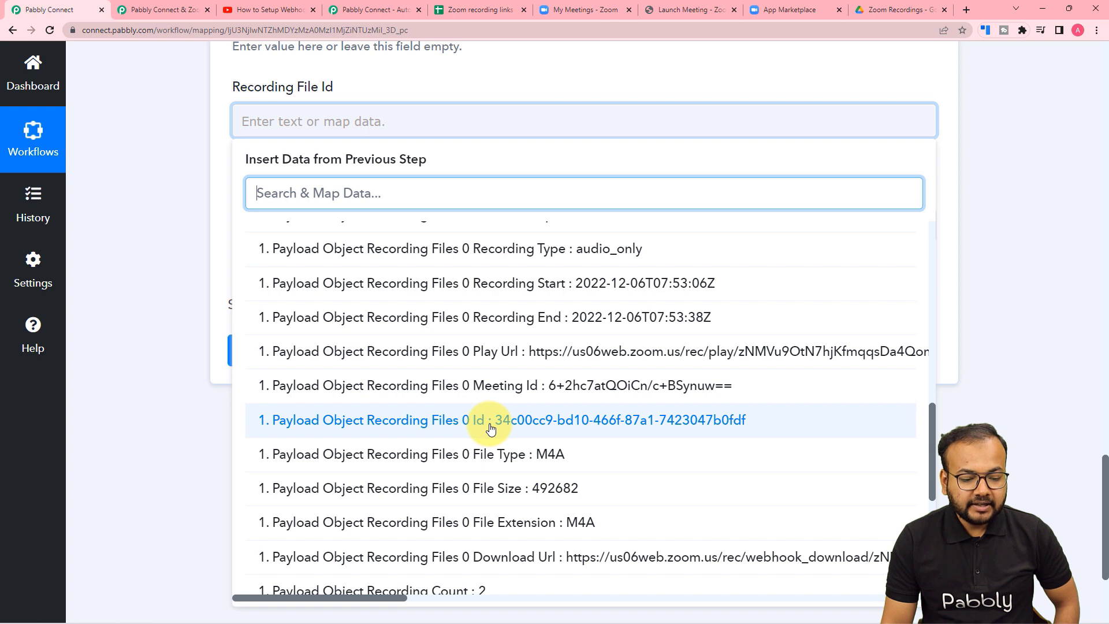
{"action": "left_click", "coordinate": [512, 425]}
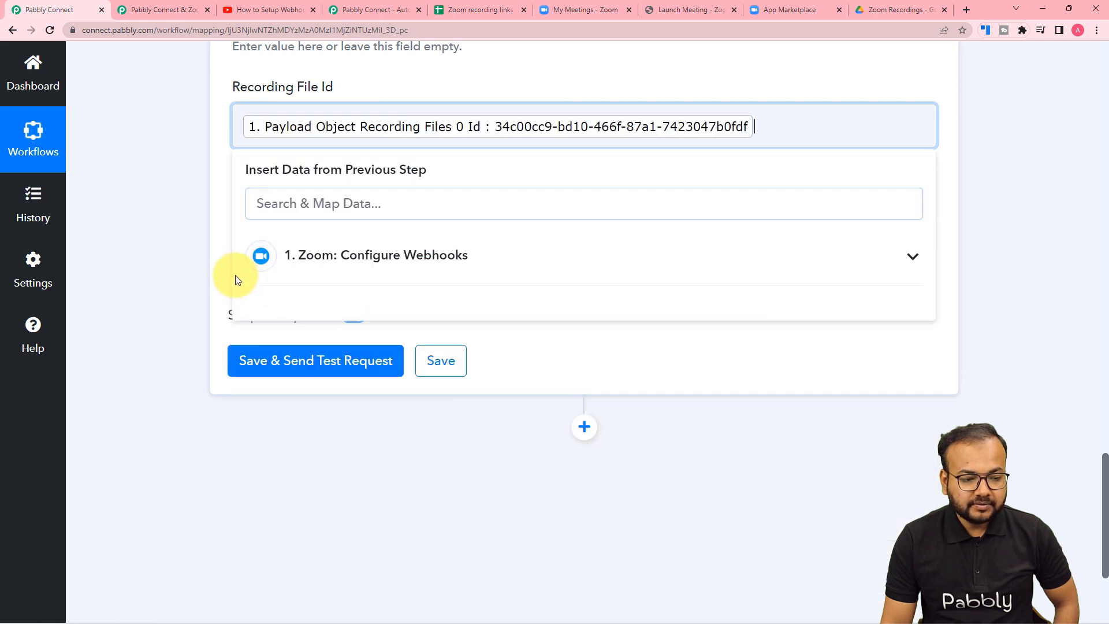
{"action": "left_click", "coordinate": [187, 237]}
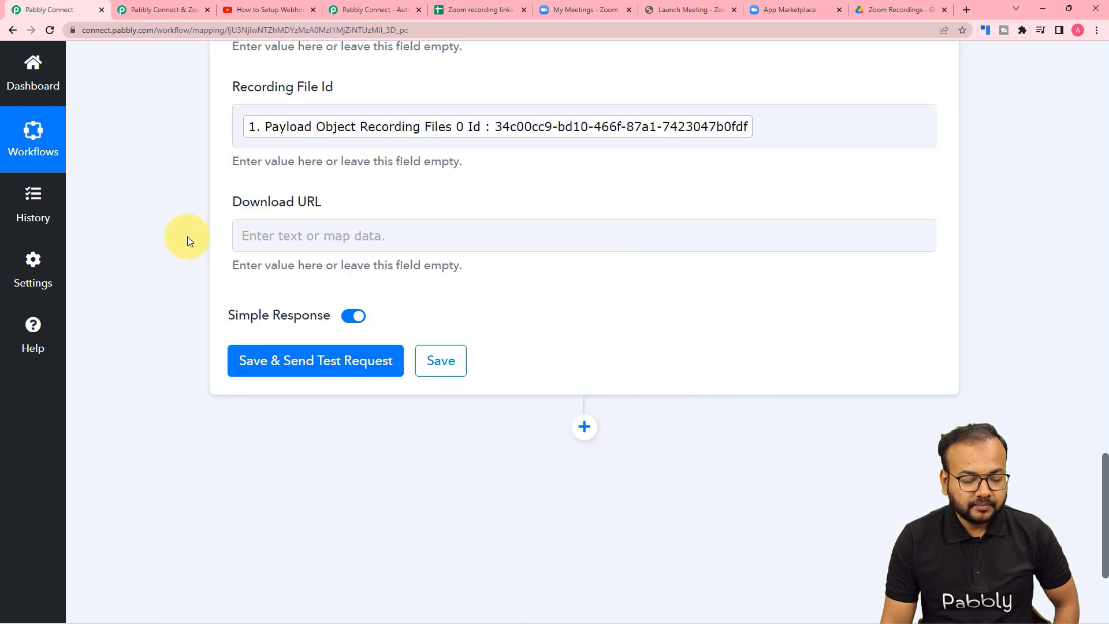
Map Payload Object Recording Files 1 Download Url into the Download URL field.
{"action": "left_click", "coordinate": [312, 233]}
{"action": "left_click", "coordinate": [348, 347]}
{"action": "scroll", "coordinate": [368, 480], "scroll_direction": "down", "scroll_amount": 3}
{"action": "scroll", "coordinate": [368, 480], "scroll_direction": "down", "scroll_amount": 5}
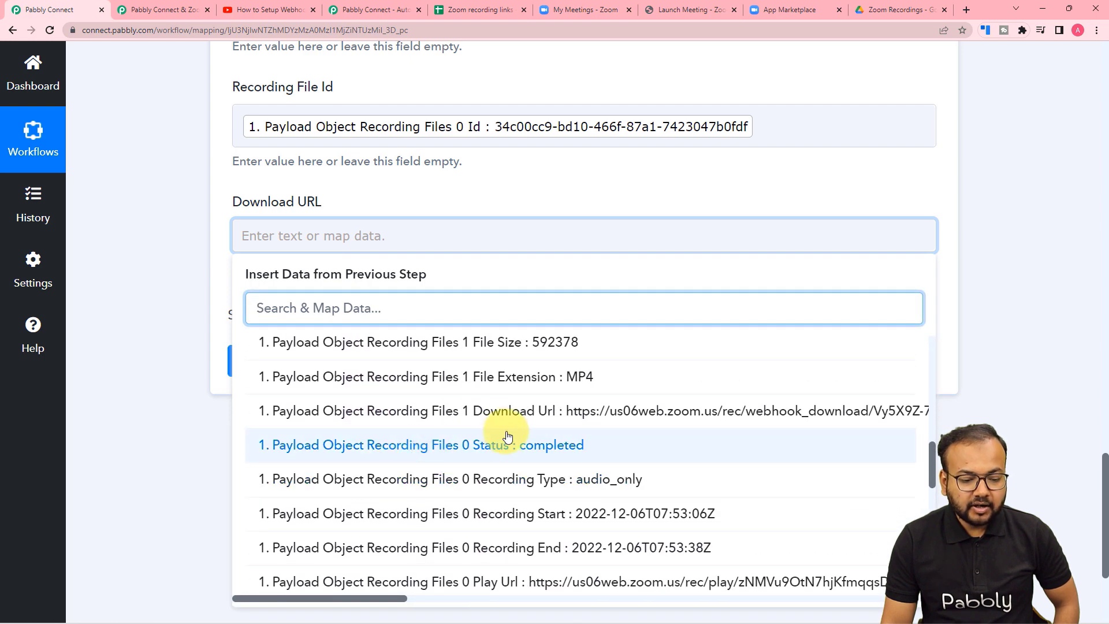
{"action": "left_click", "coordinate": [508, 410]}
{"action": "left_click", "coordinate": [164, 219]}
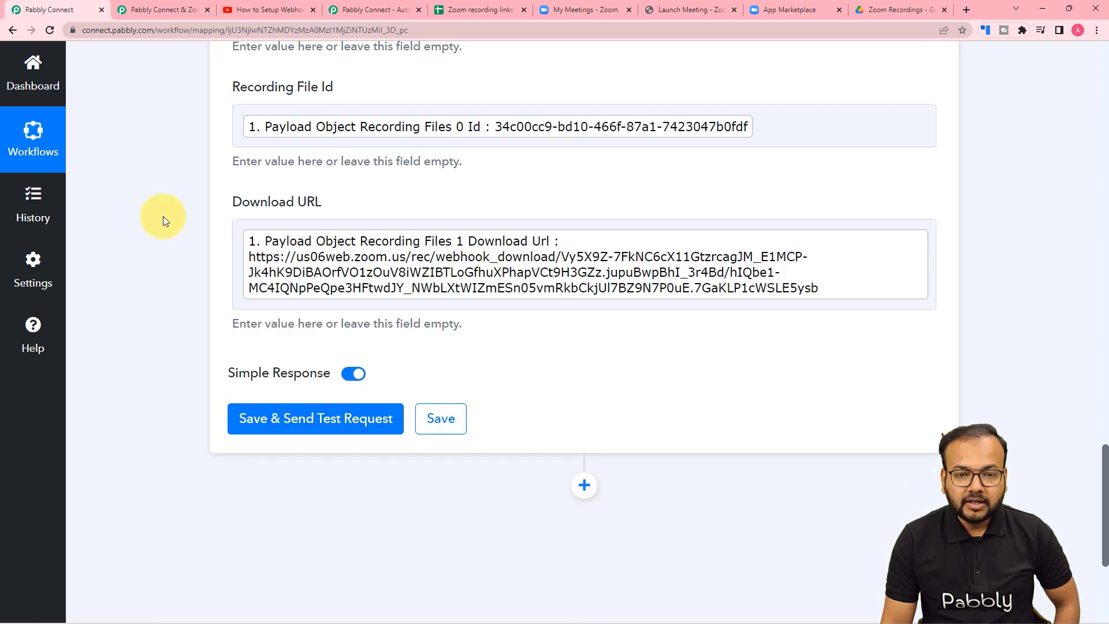
{"action": "scroll", "coordinate": [163, 216], "scroll_direction": "down", "scroll_amount": 2}
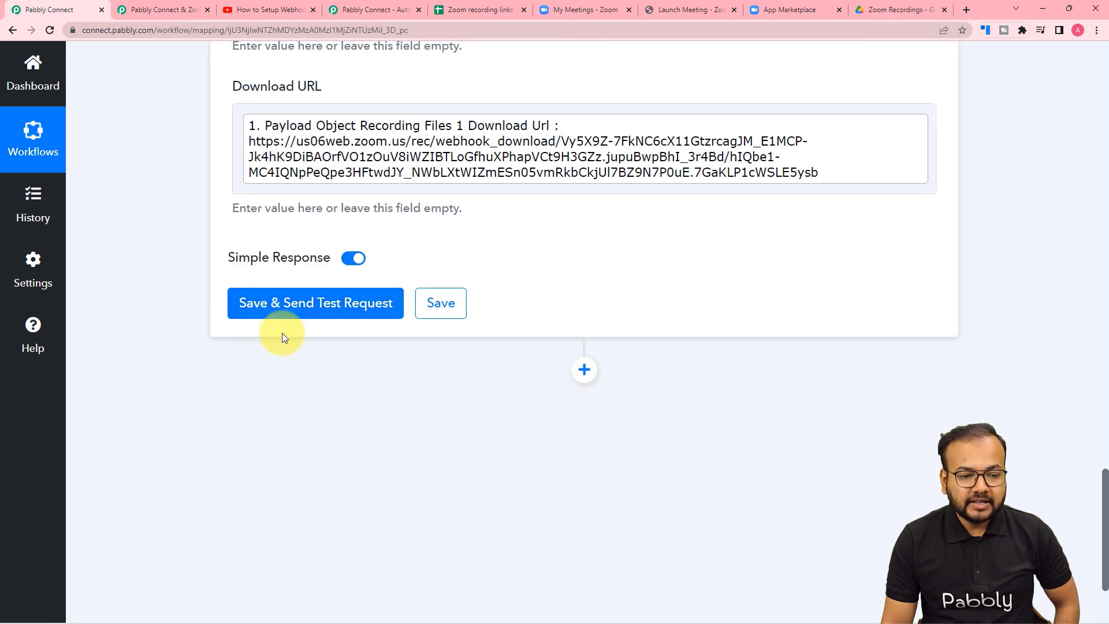
Save the step and send a test row to the Zoom recording links spreadsheet.
{"action": "left_click", "coordinate": [470, 12]}
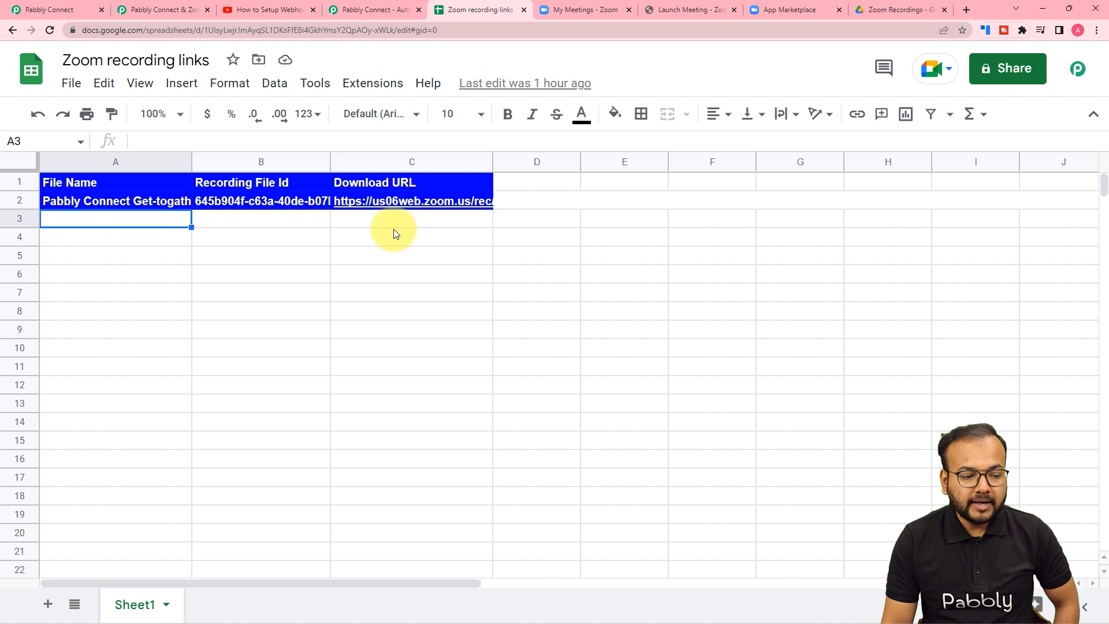
{"action": "left_click", "coordinate": [43, 9]}
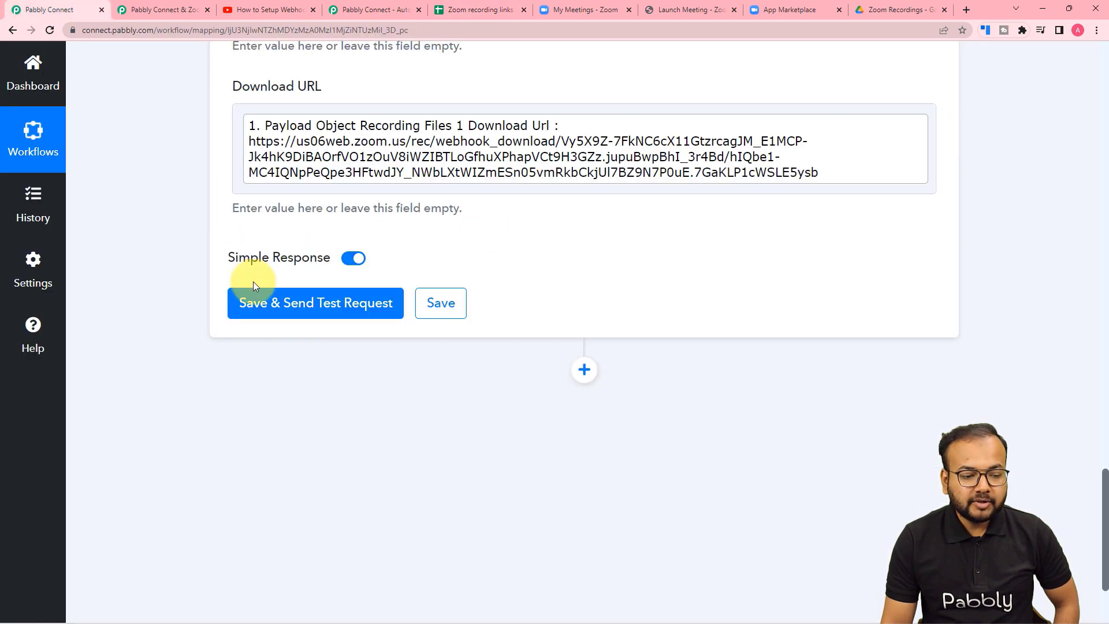
{"action": "left_click", "coordinate": [259, 305]}
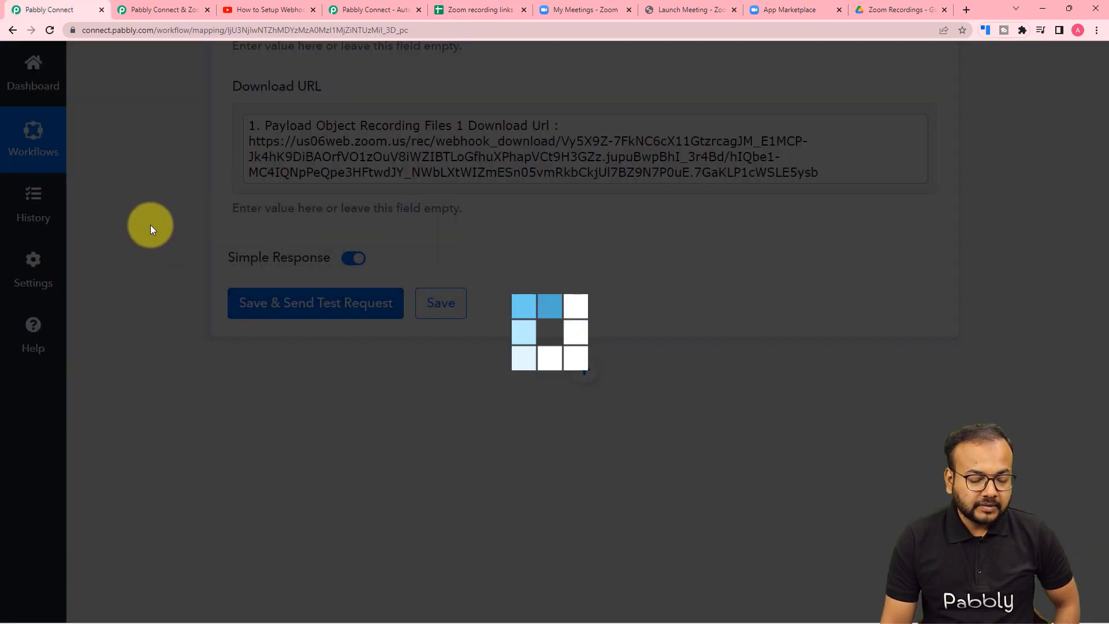
{"action": "scroll", "coordinate": [150, 225], "scroll_direction": "down", "scroll_amount": 5}
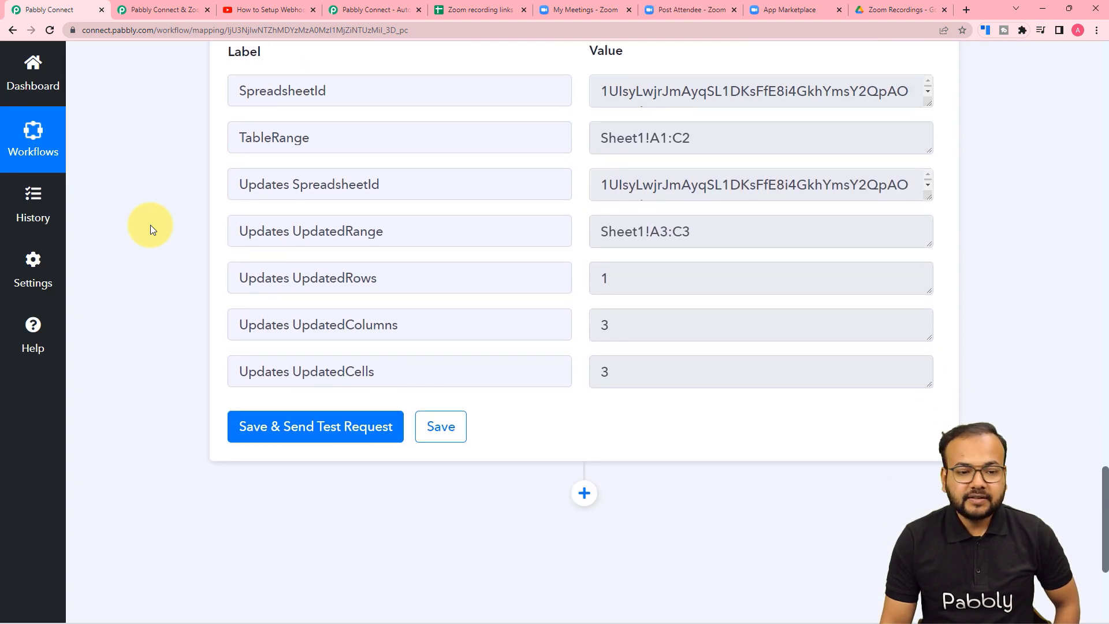
{"action": "left_click", "coordinate": [466, 11]}
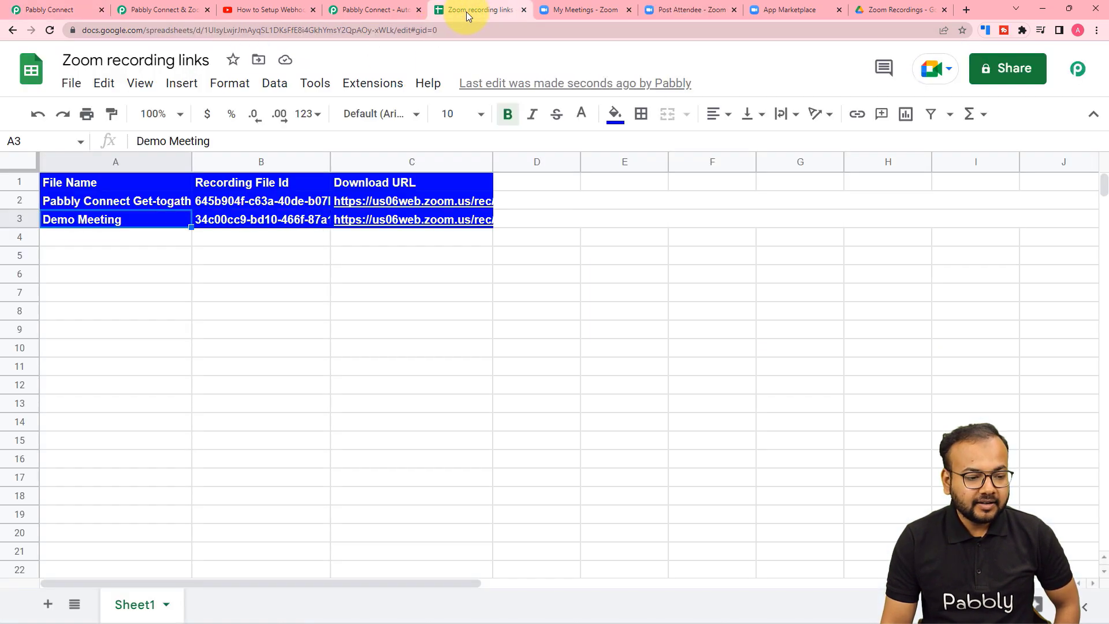
{"action": "left_click", "coordinate": [138, 242]}
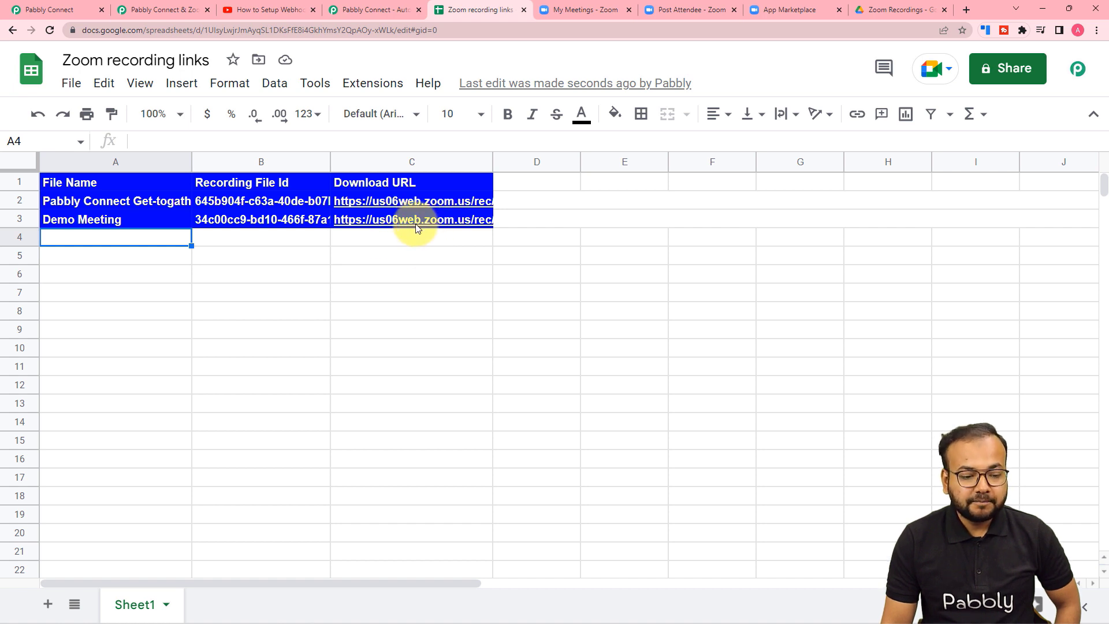
{"action": "mouse_move", "coordinate": [415, 225]}
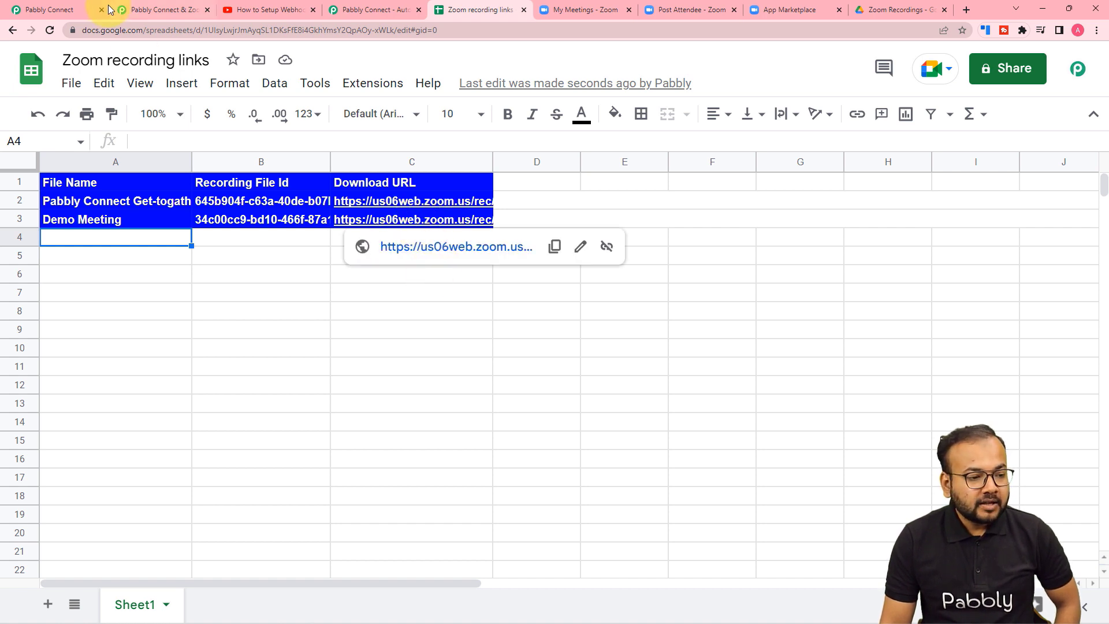
{"action": "left_click", "coordinate": [80, 9]}
{"action": "scroll", "coordinate": [134, 177], "scroll_direction": "down", "scroll_amount": 3}
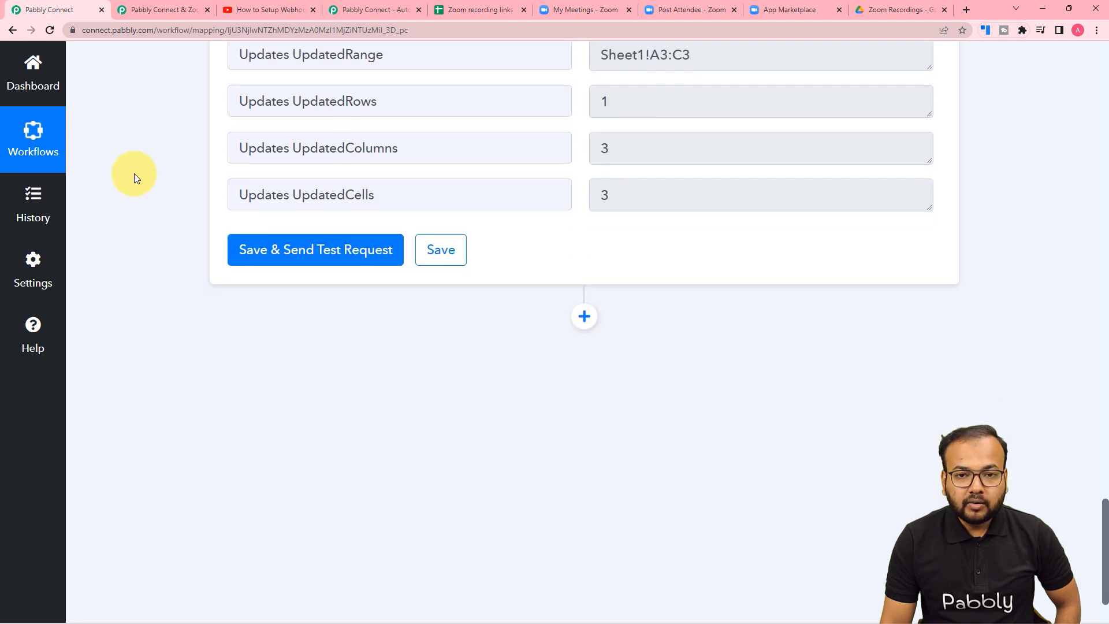
Check the Zoom Recordings folder in Google Drive, then come back to the workflow.
{"action": "scroll", "coordinate": [134, 177], "scroll_direction": "down", "scroll_amount": 1}
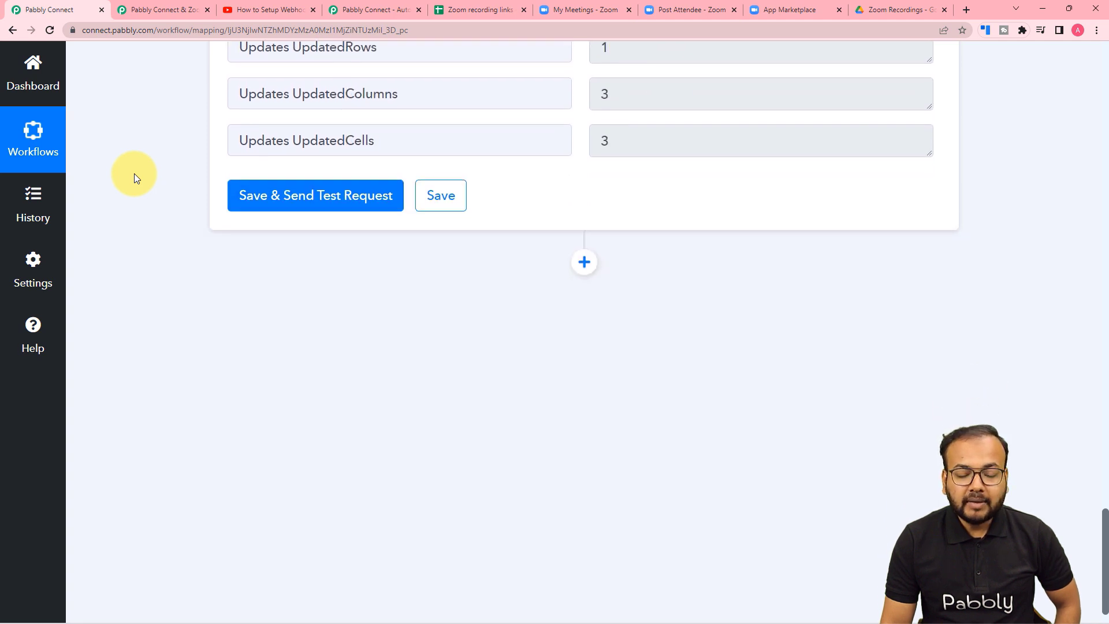
{"action": "left_click", "coordinate": [881, 10]}
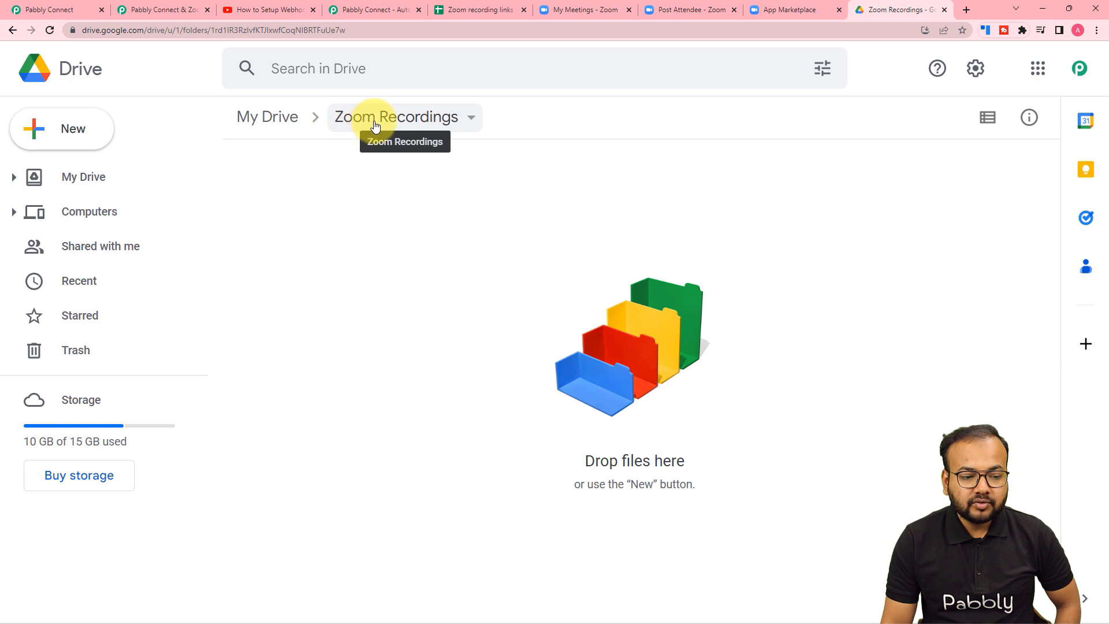
{"action": "left_click", "coordinate": [75, 9]}
{"action": "scroll", "coordinate": [195, 269], "scroll_direction": "down", "scroll_amount": 2}
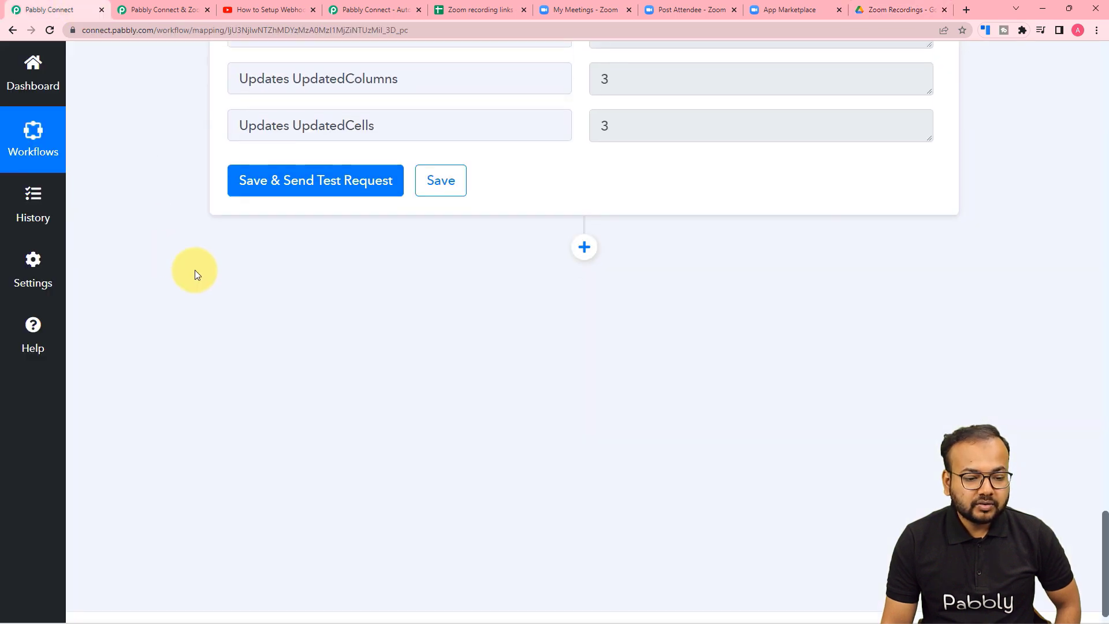
Add a new action step using Google Drive with the Upload a File event.
{"action": "left_click", "coordinate": [583, 220]}
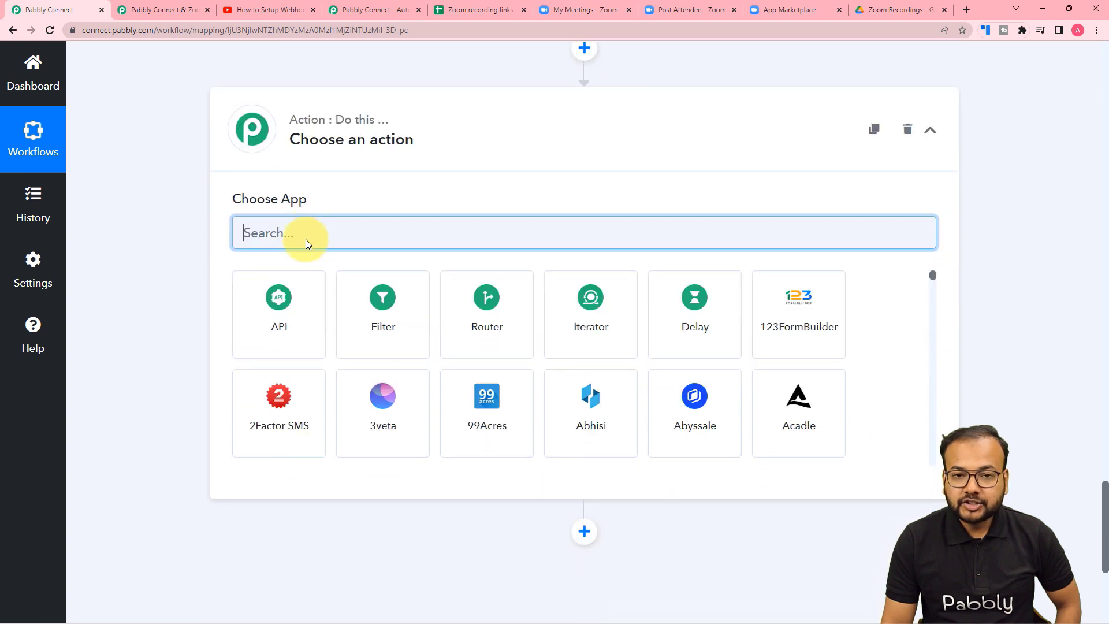
{"action": "type", "text": "goo"}
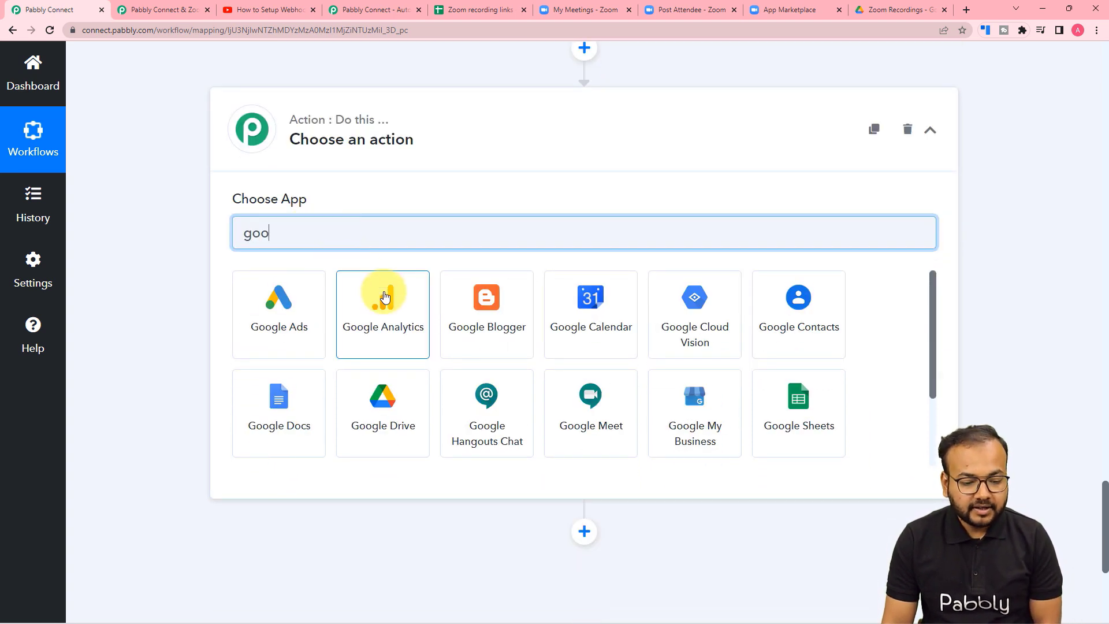
{"action": "left_click", "coordinate": [382, 381]}
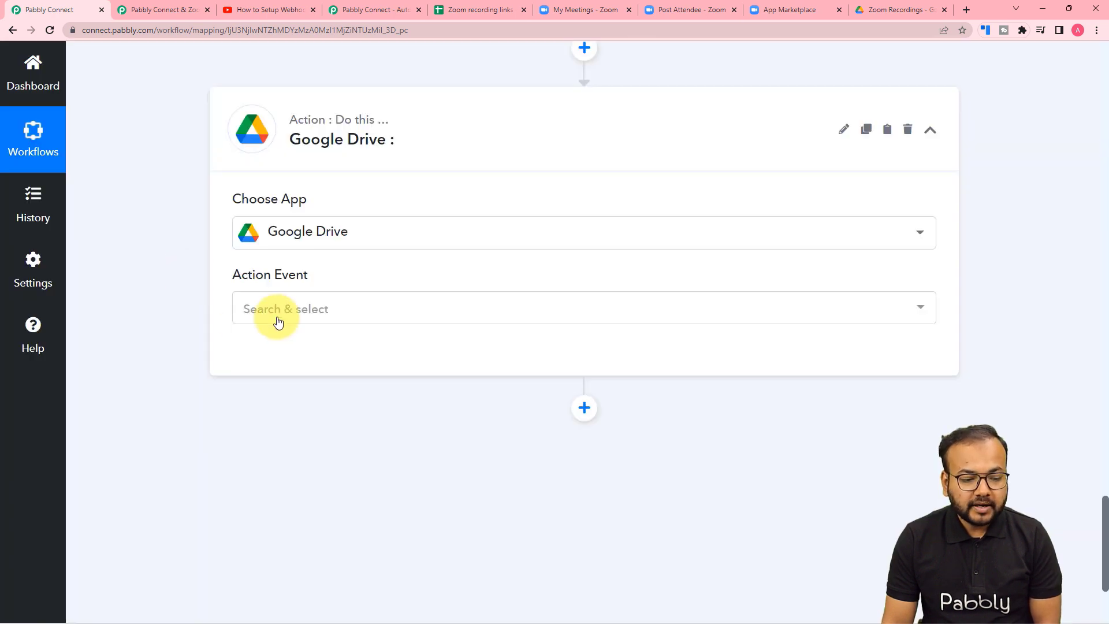
{"action": "left_click", "coordinate": [279, 318]}
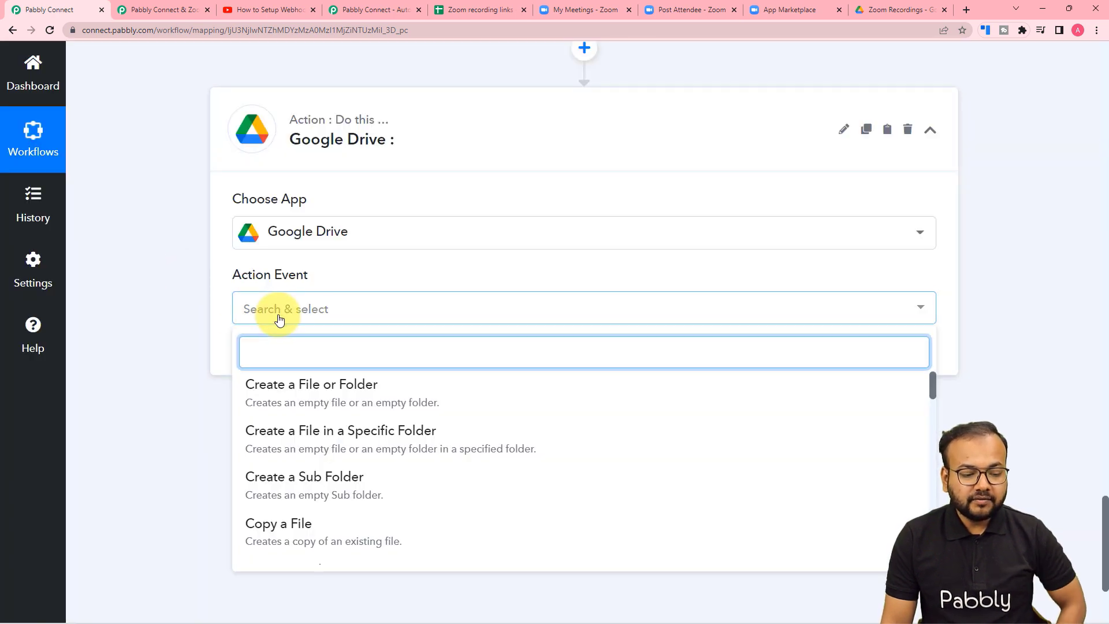
{"action": "scroll", "coordinate": [297, 396], "scroll_direction": "down", "scroll_amount": 2}
{"action": "scroll", "coordinate": [304, 410], "scroll_direction": "down", "scroll_amount": 2}
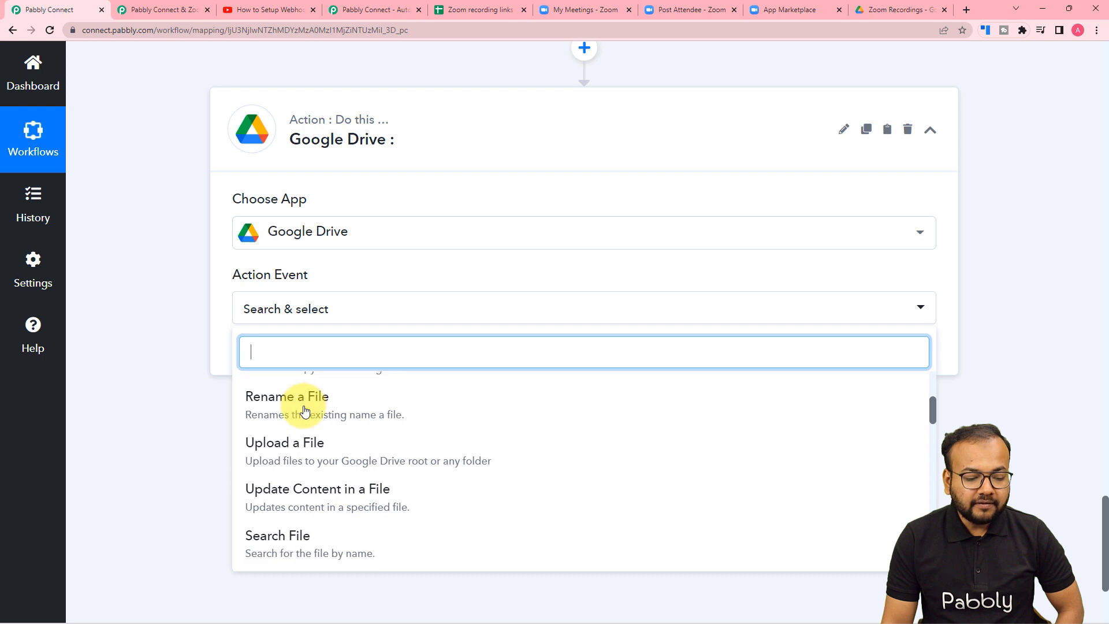
{"action": "left_click", "coordinate": [282, 404]}
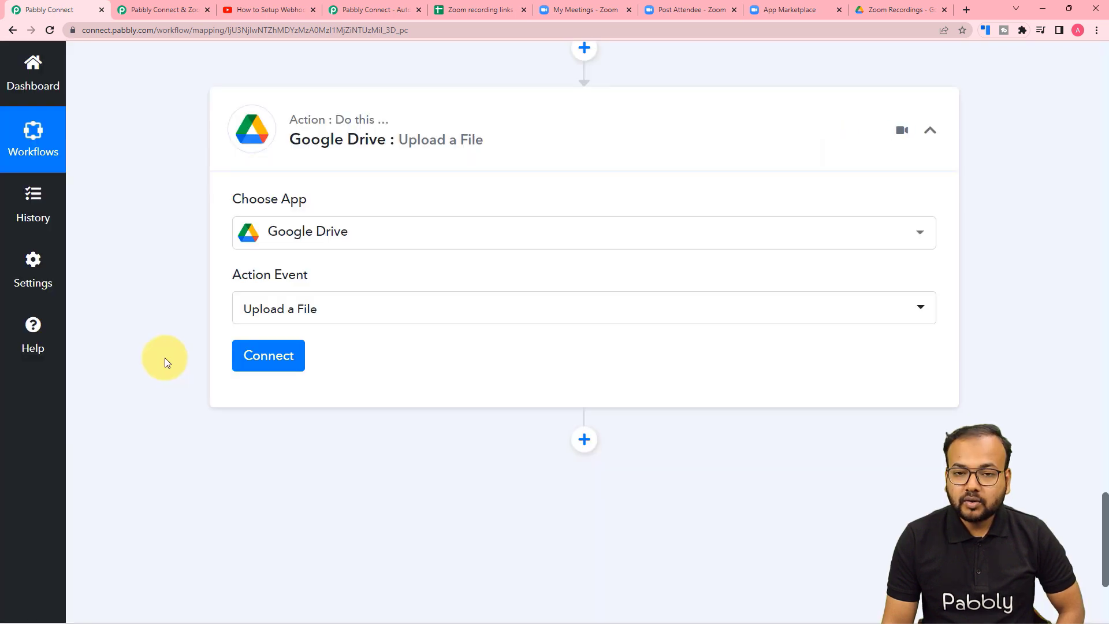
Connect the Google Drive step via a new connection, signing in with Google and granting Drive access.
{"action": "left_click", "coordinate": [260, 362]}
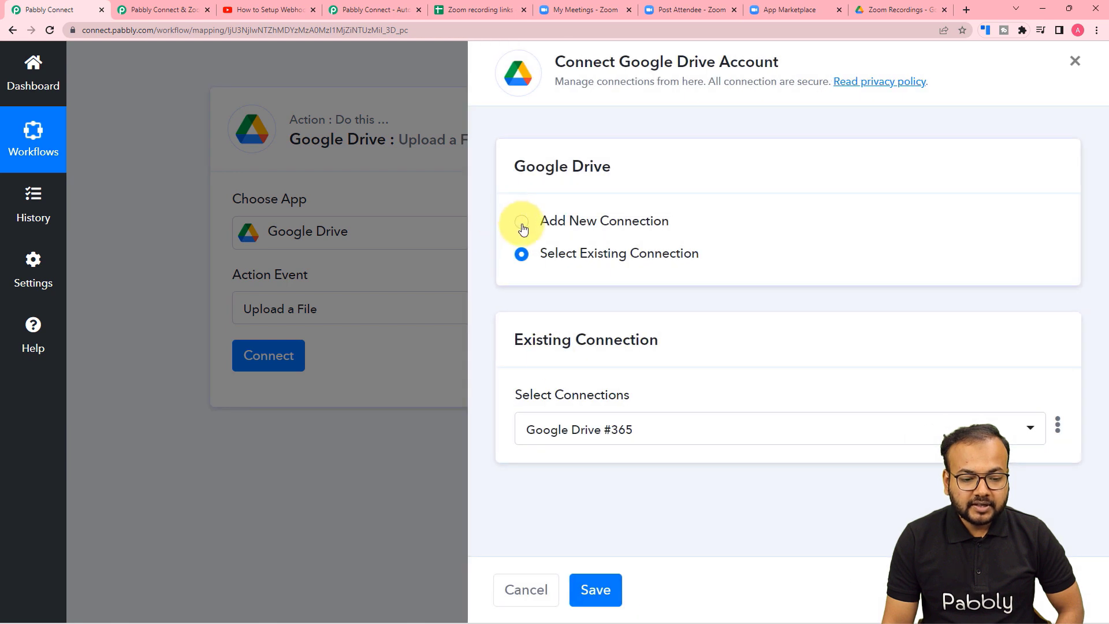
{"action": "left_click", "coordinate": [523, 228]}
{"action": "left_click", "coordinate": [575, 420]}
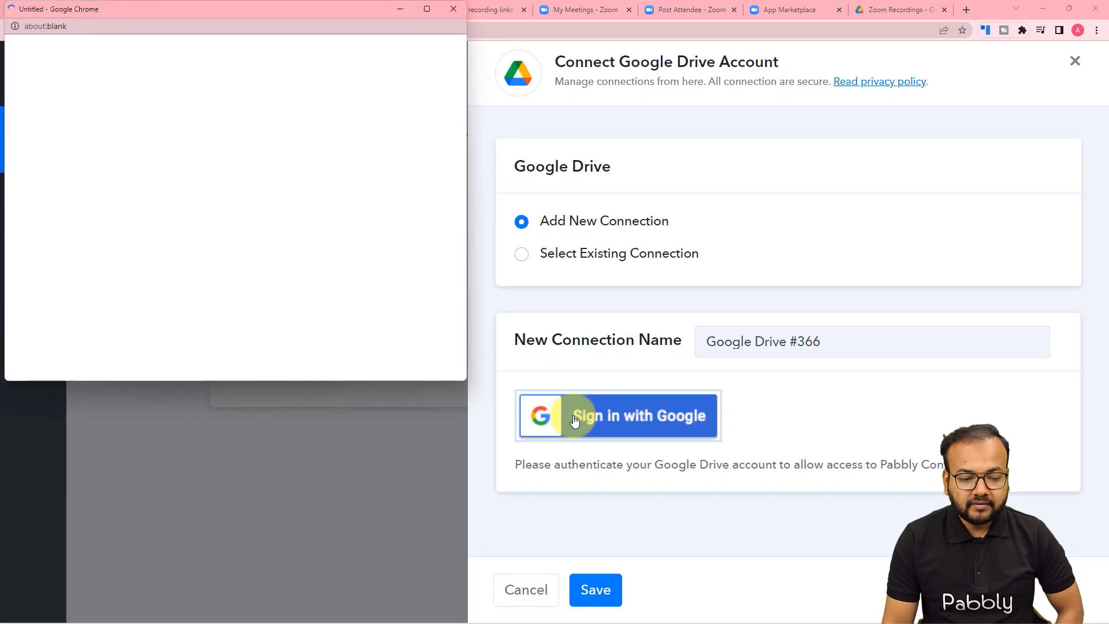
{"action": "left_click", "coordinate": [187, 298]}
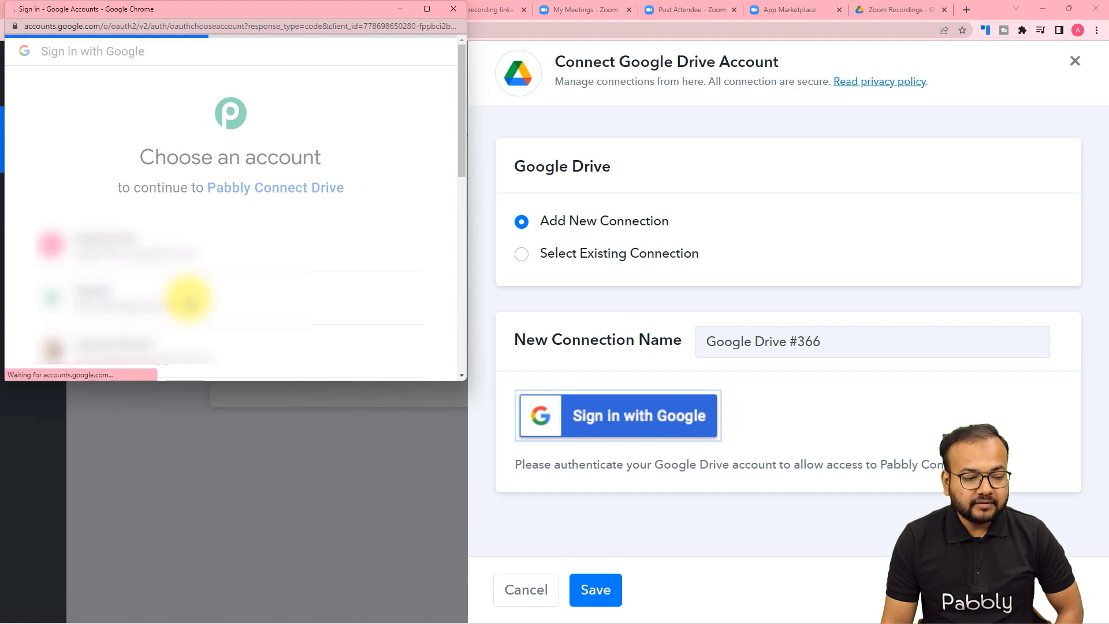
{"action": "scroll", "coordinate": [207, 269], "scroll_direction": "down", "scroll_amount": 1}
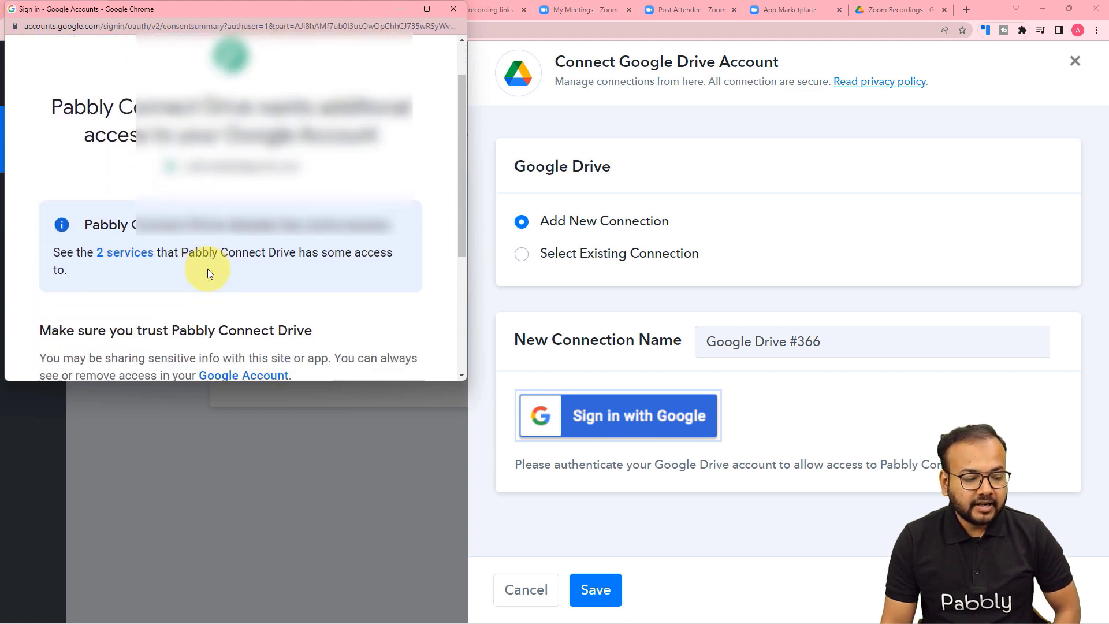
{"action": "scroll", "coordinate": [191, 199], "scroll_direction": "down", "scroll_amount": 4}
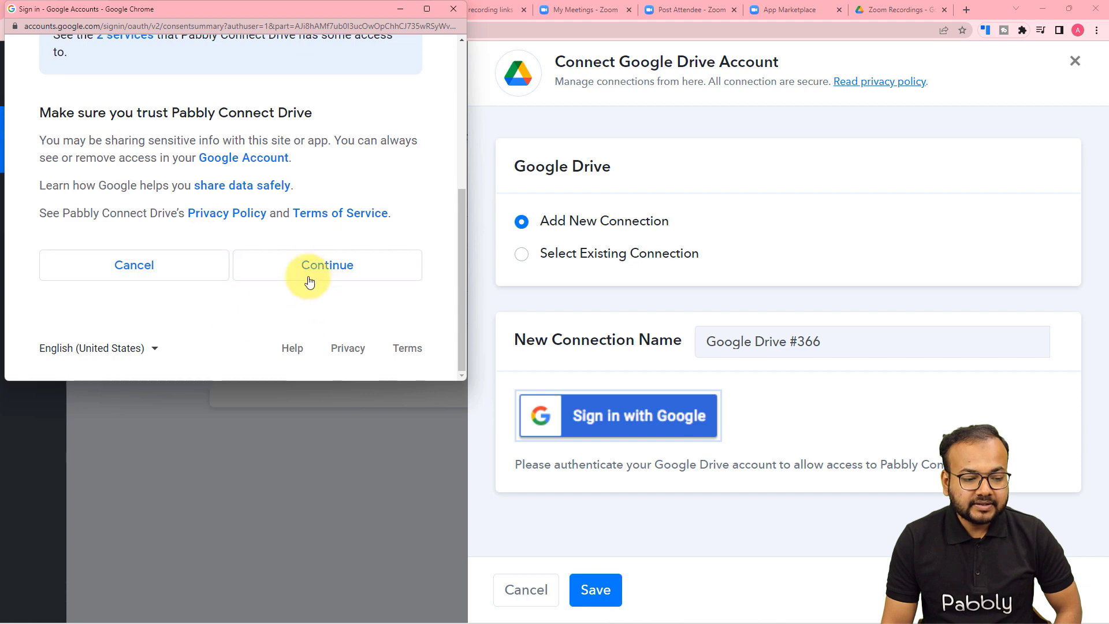
{"action": "left_click", "coordinate": [309, 281]}
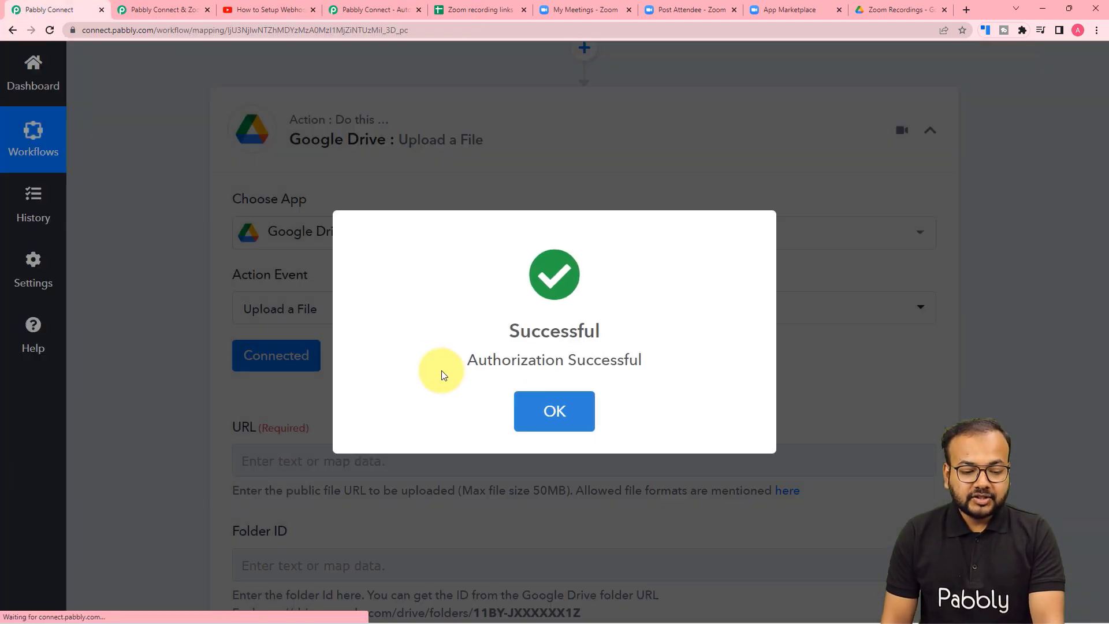
{"action": "scroll", "coordinate": [241, 391], "scroll_direction": "down", "scroll_amount": 4}
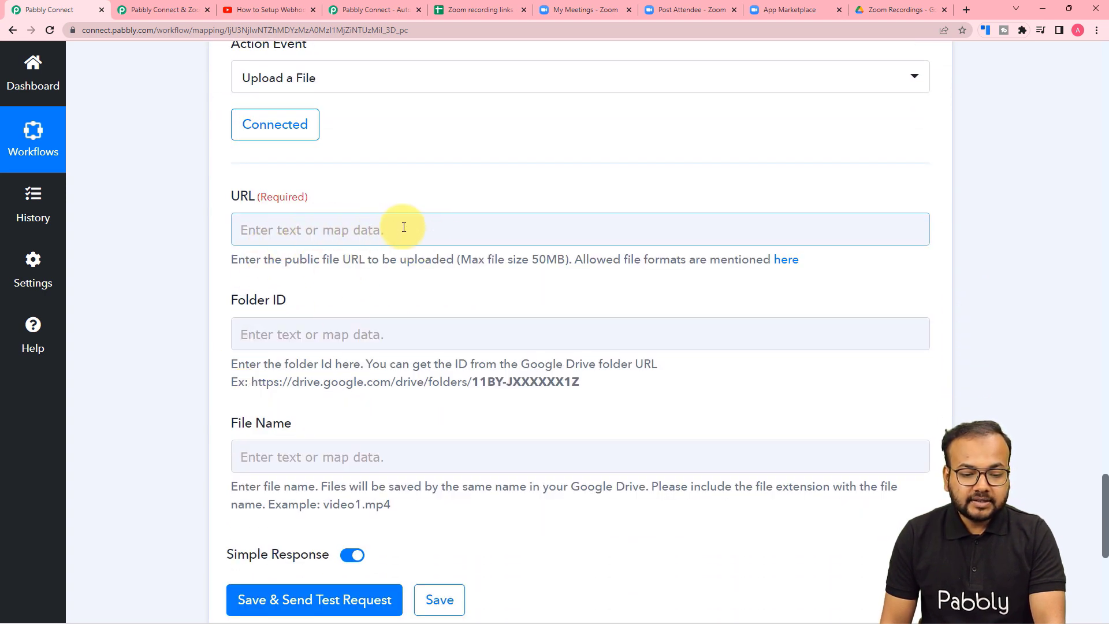
{"action": "scroll", "coordinate": [478, 229], "scroll_direction": "down", "scroll_amount": 2}
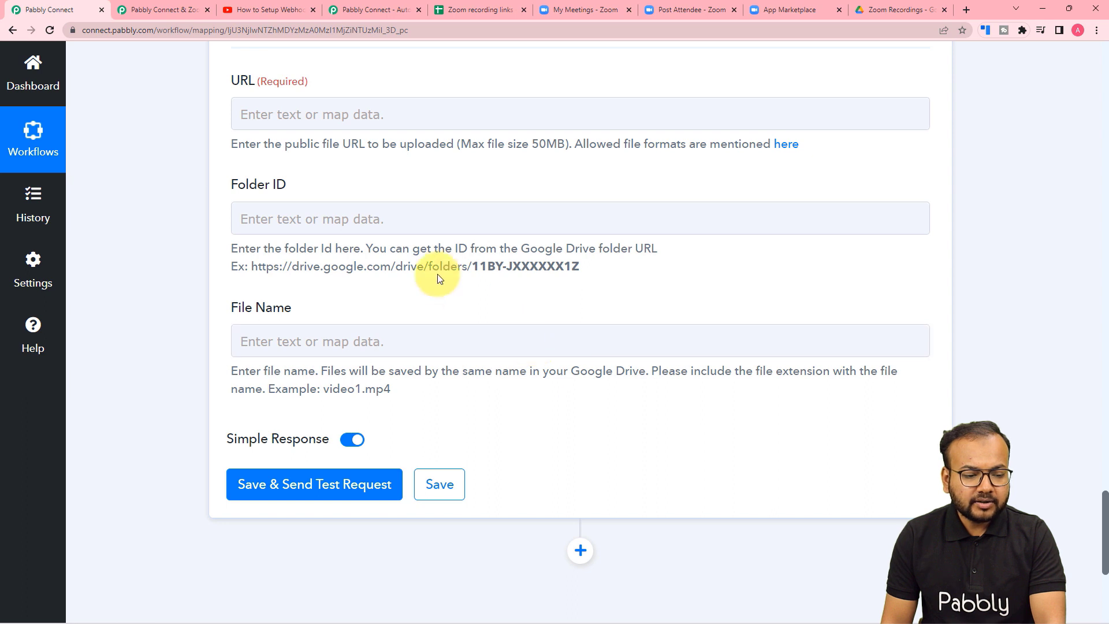
Map Payload Object Recording Files 1 Download Url from the Zoom webhook into the URL field.
{"action": "scroll", "coordinate": [392, 279], "scroll_direction": "up", "scroll_amount": 2}
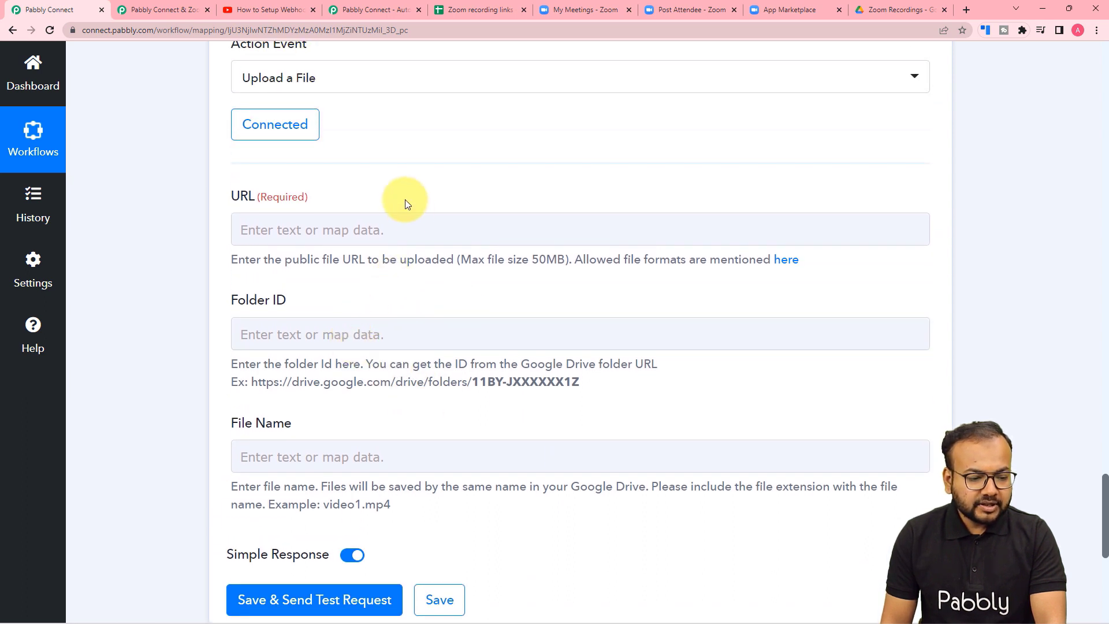
{"action": "left_click", "coordinate": [443, 232]}
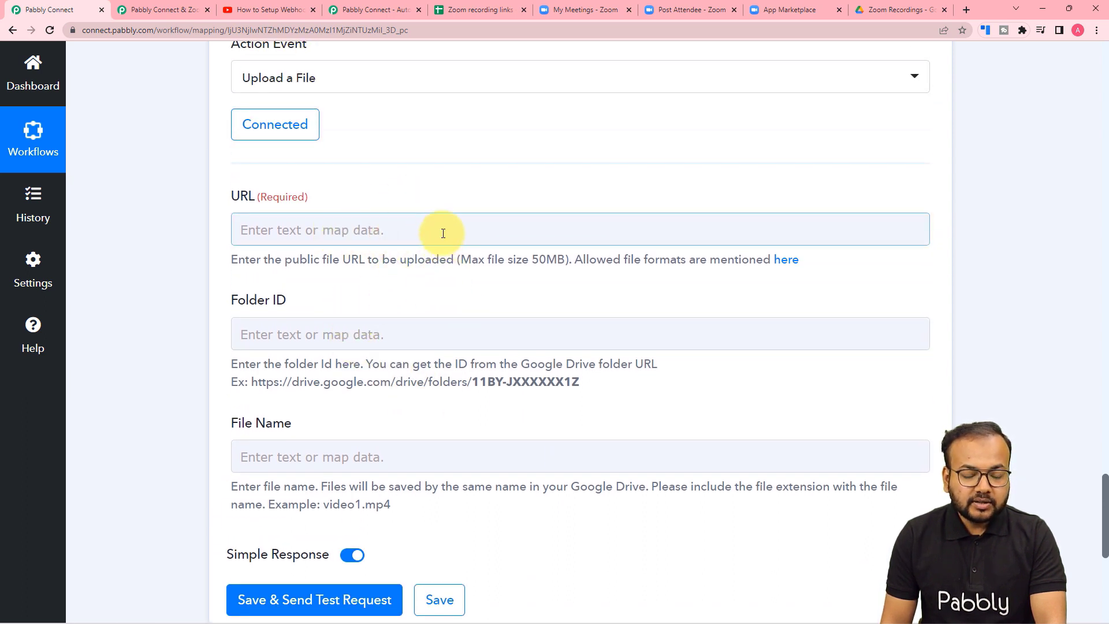
{"action": "left_click", "coordinate": [443, 233]}
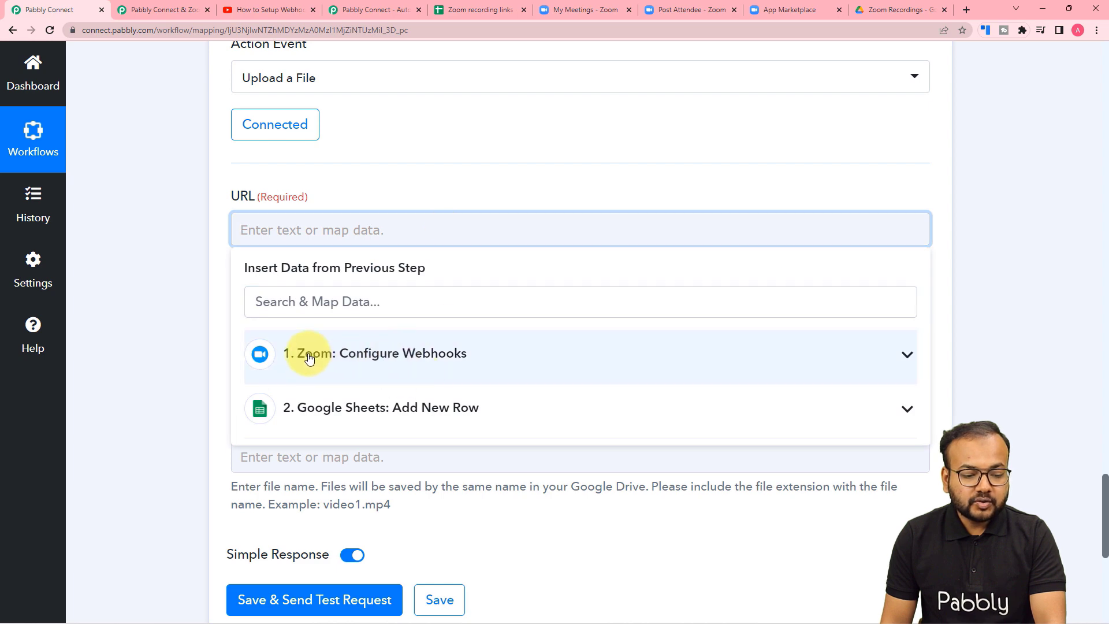
{"action": "left_click", "coordinate": [355, 360]}
{"action": "scroll", "coordinate": [371, 491], "scroll_direction": "down", "scroll_amount": 4}
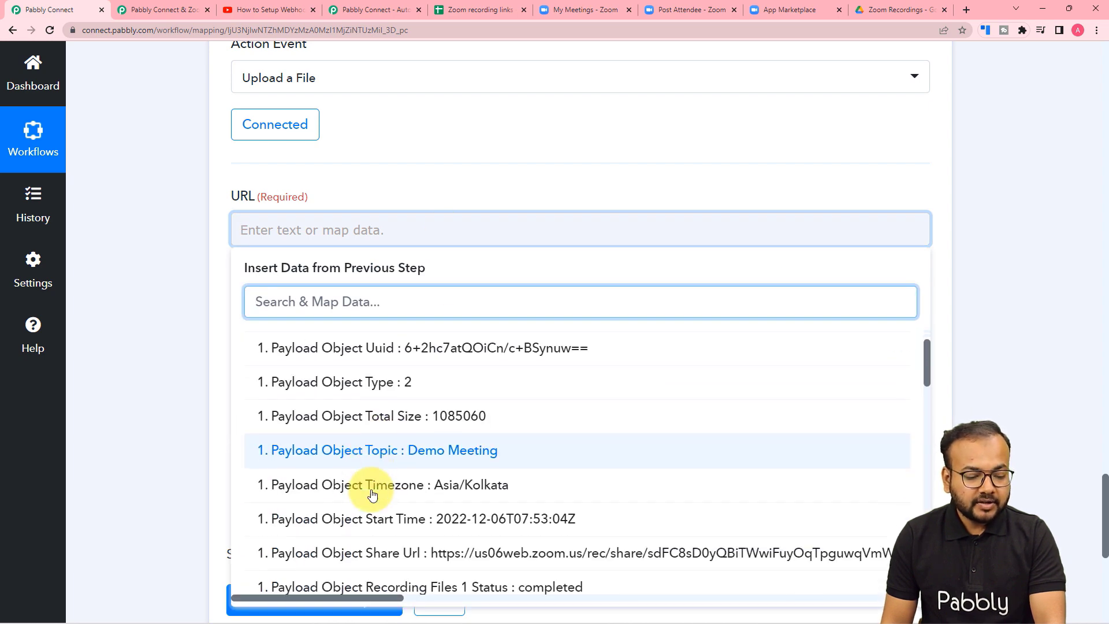
{"action": "scroll", "coordinate": [372, 494], "scroll_direction": "down", "scroll_amount": 2}
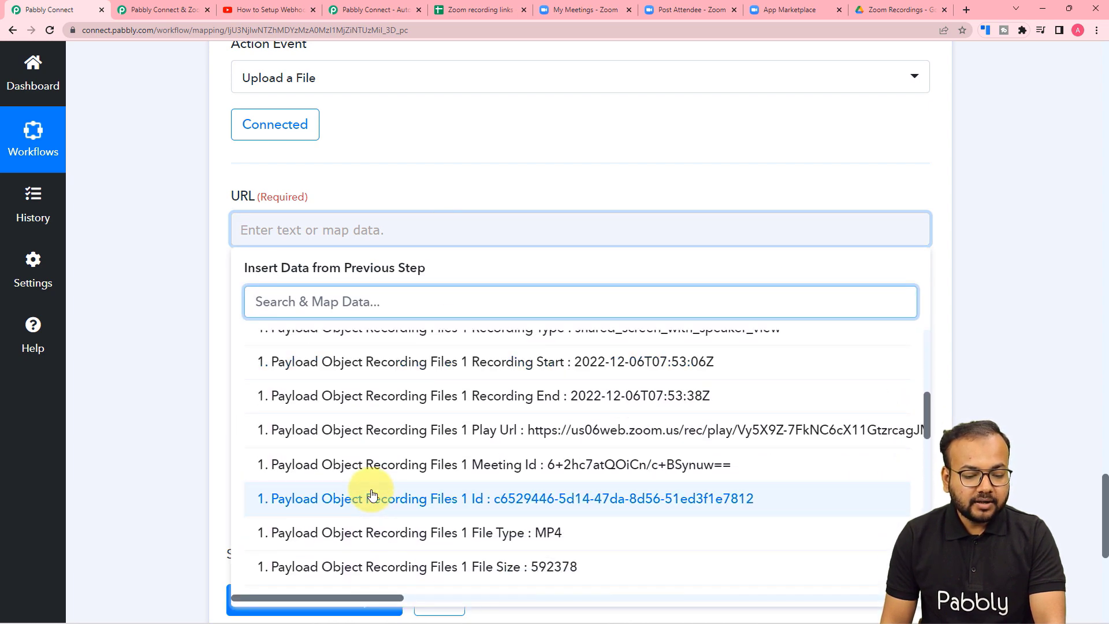
{"action": "scroll", "coordinate": [371, 495], "scroll_direction": "down", "scroll_amount": 3}
{"action": "left_click", "coordinate": [440, 460]}
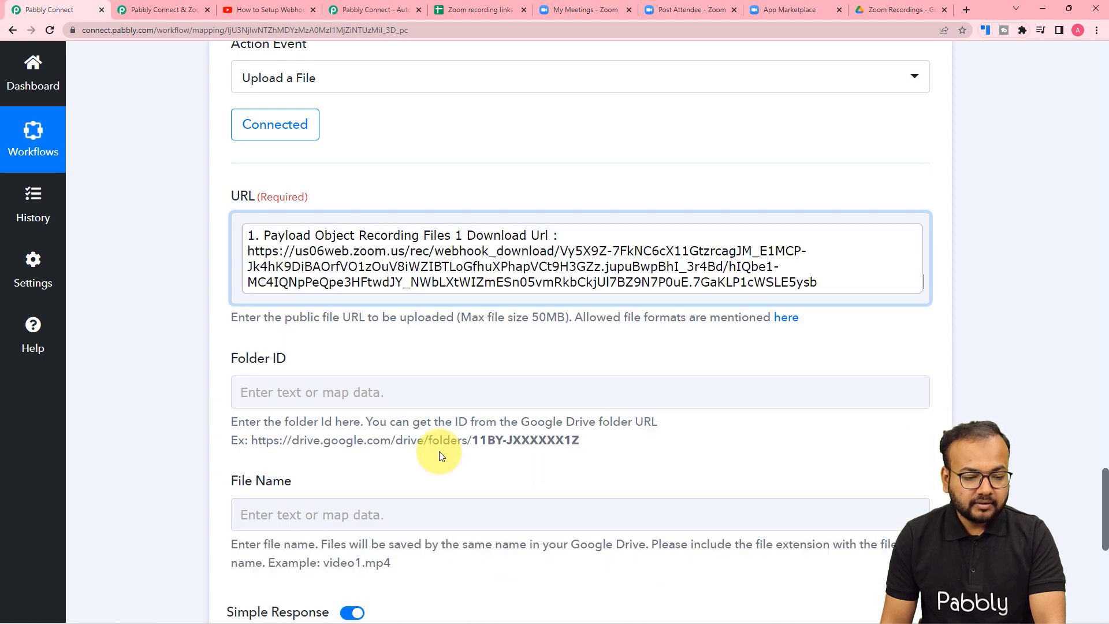
{"action": "left_click", "coordinate": [192, 323]}
{"action": "scroll", "coordinate": [208, 349], "scroll_direction": "down", "scroll_amount": 1}
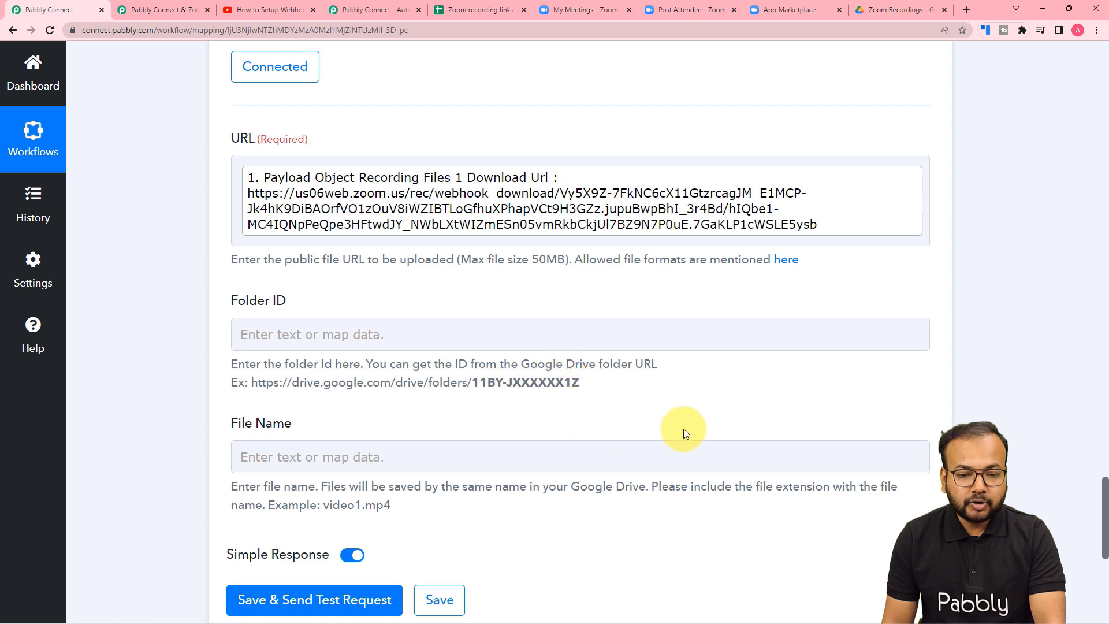
Copy the Zoom Recordings folder ID after 'folders/' in the Drive address, ready for the Folder ID field.
{"action": "left_click", "coordinate": [896, 16]}
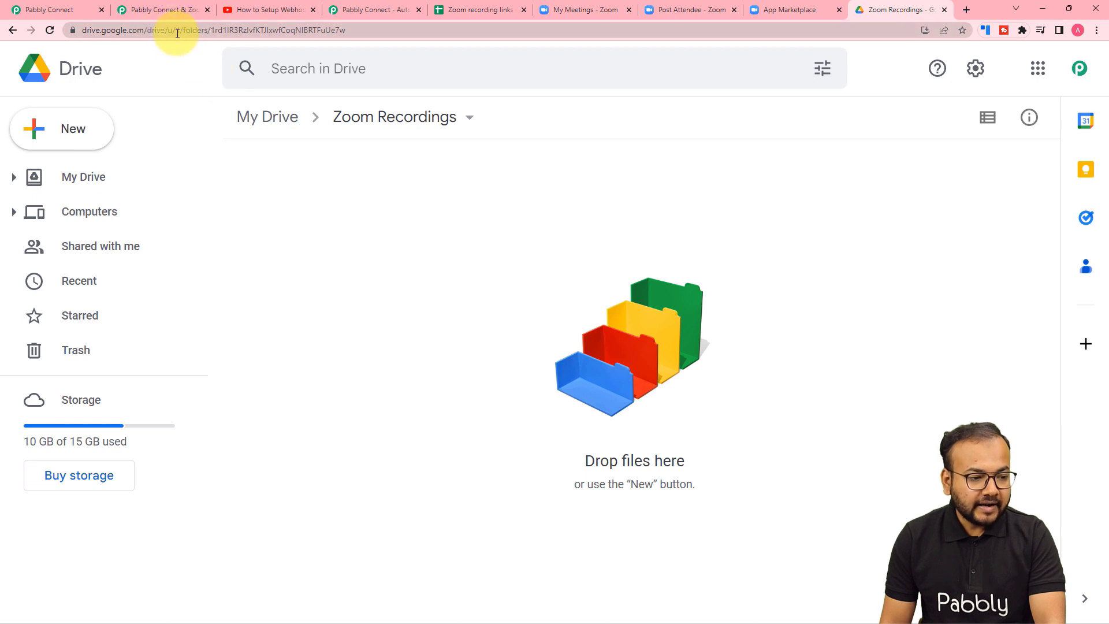
{"action": "left_click", "coordinate": [212, 33]}
{"action": "left_click", "coordinate": [210, 32]}
{"action": "left_click", "coordinate": [237, 30]}
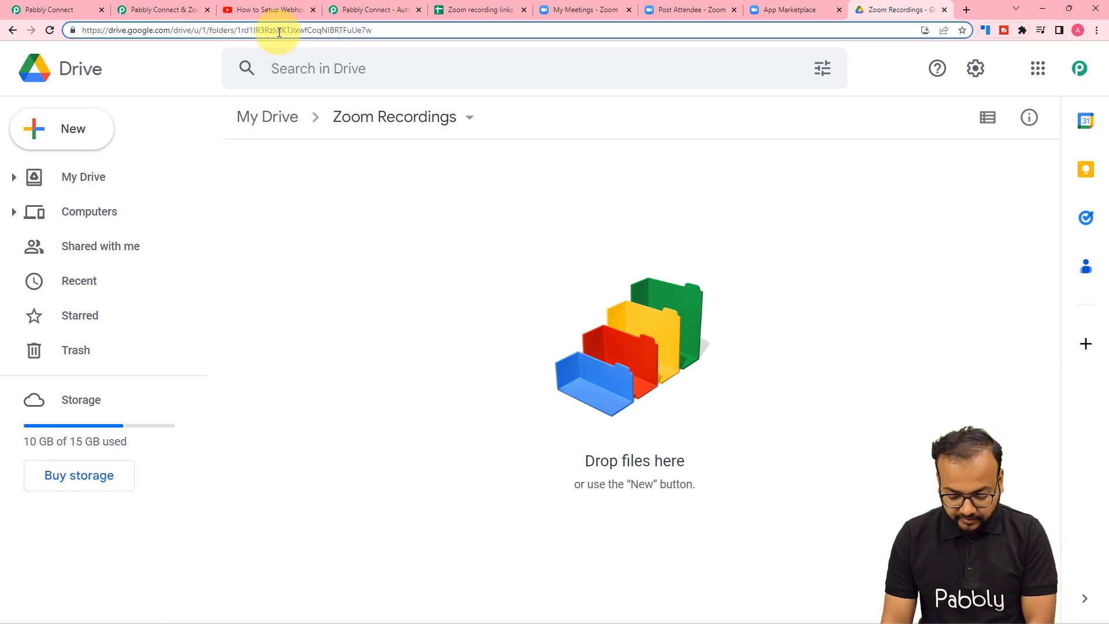
{"action": "left_click_drag", "start_coordinate": [279, 33], "coordinate": [274, 89]}
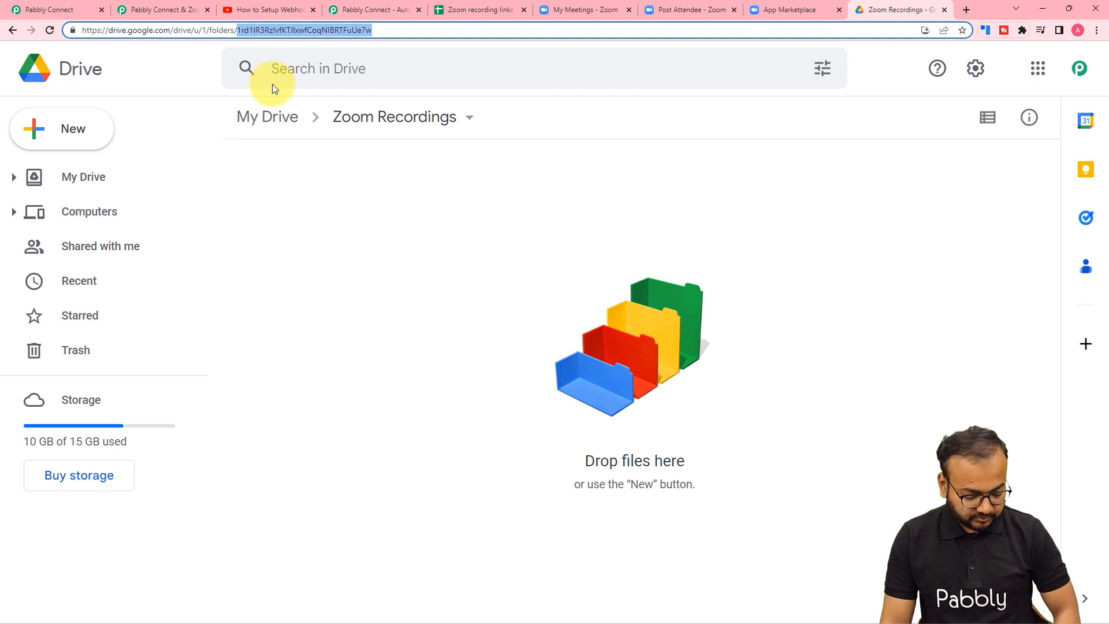
{"action": "left_click", "coordinate": [61, 10]}
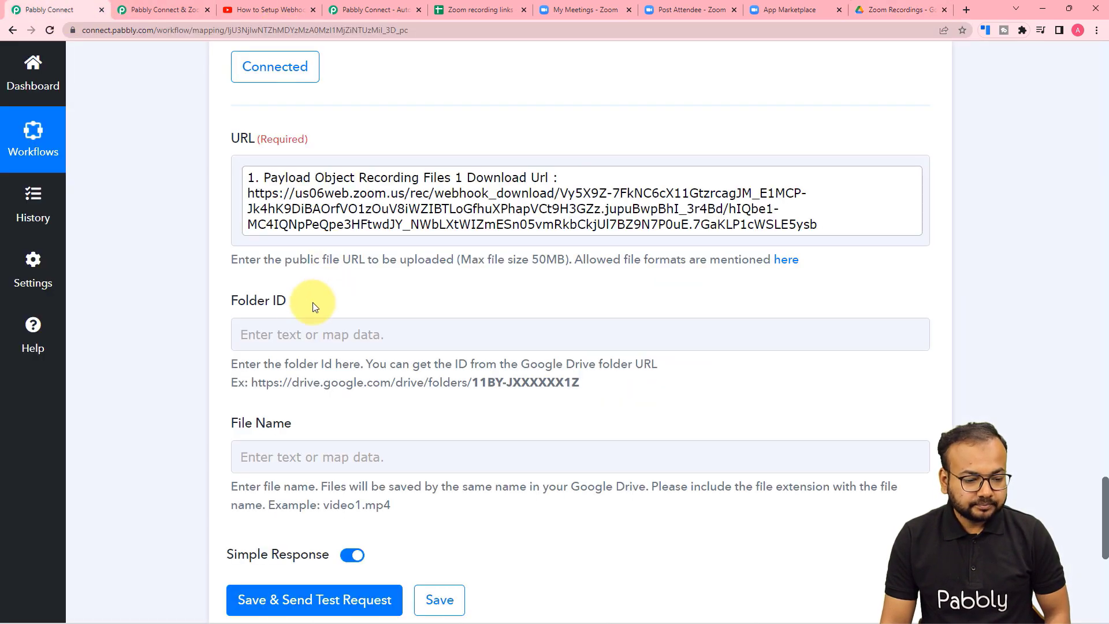
{"action": "left_click", "coordinate": [305, 323]}
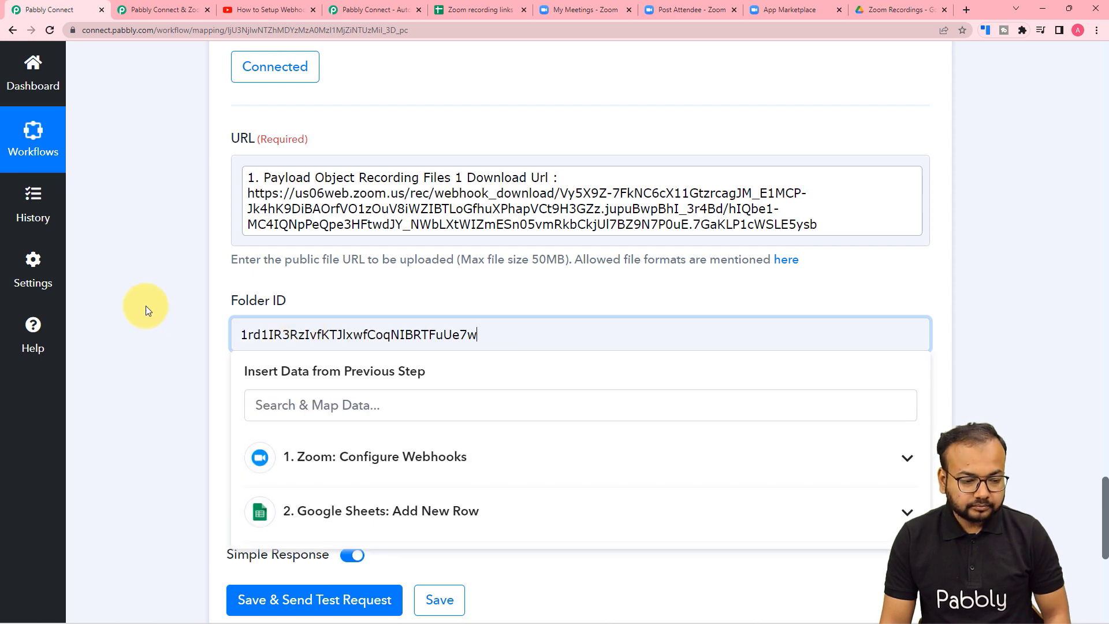
Paste the Zoom Recordings folder ID into the Folder ID field.
{"action": "left_click", "coordinate": [139, 303]}
{"action": "scroll", "coordinate": [139, 304], "scroll_direction": "down", "scroll_amount": 3}
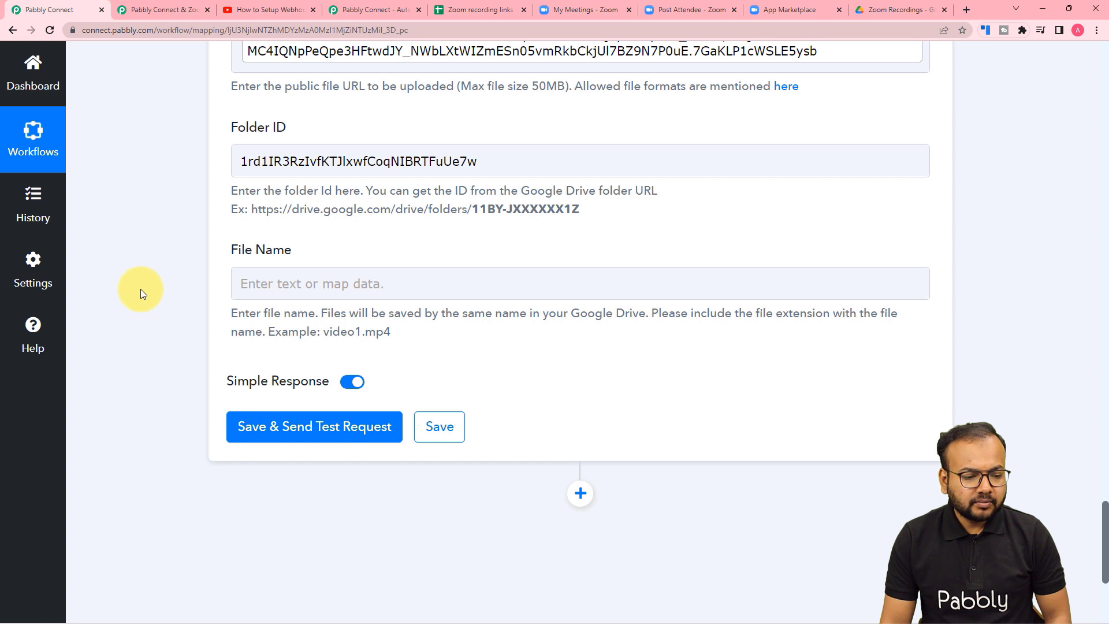
{"action": "scroll", "coordinate": [141, 289], "scroll_direction": "down", "scroll_amount": 1}
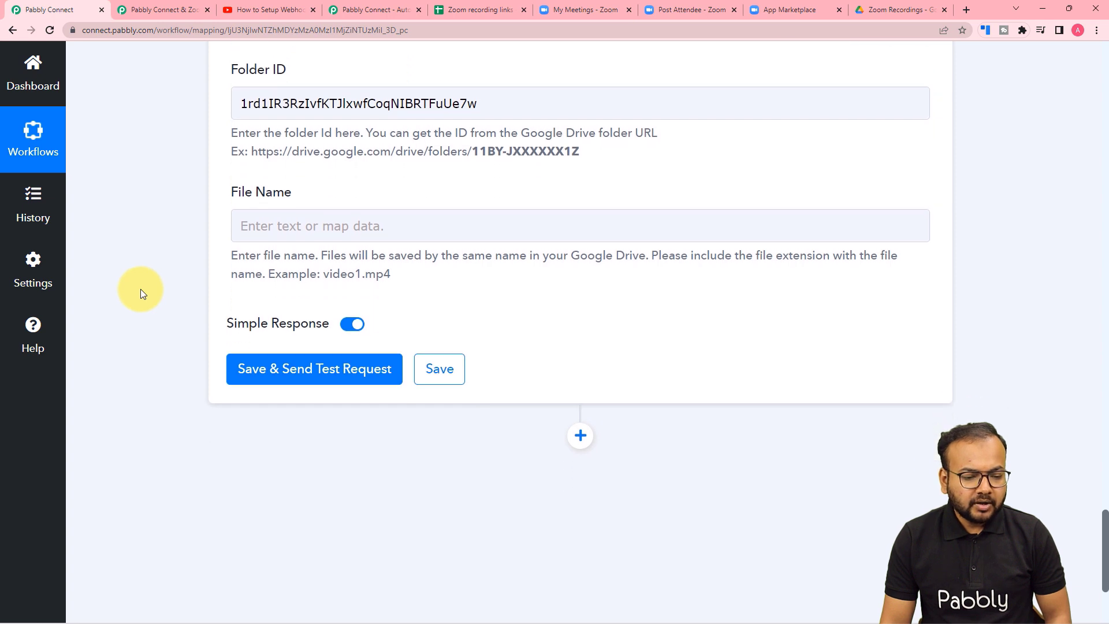
Set File Name to the Zoom Payload Object Topic followed by '.mp4'.
{"action": "left_click", "coordinate": [274, 227]}
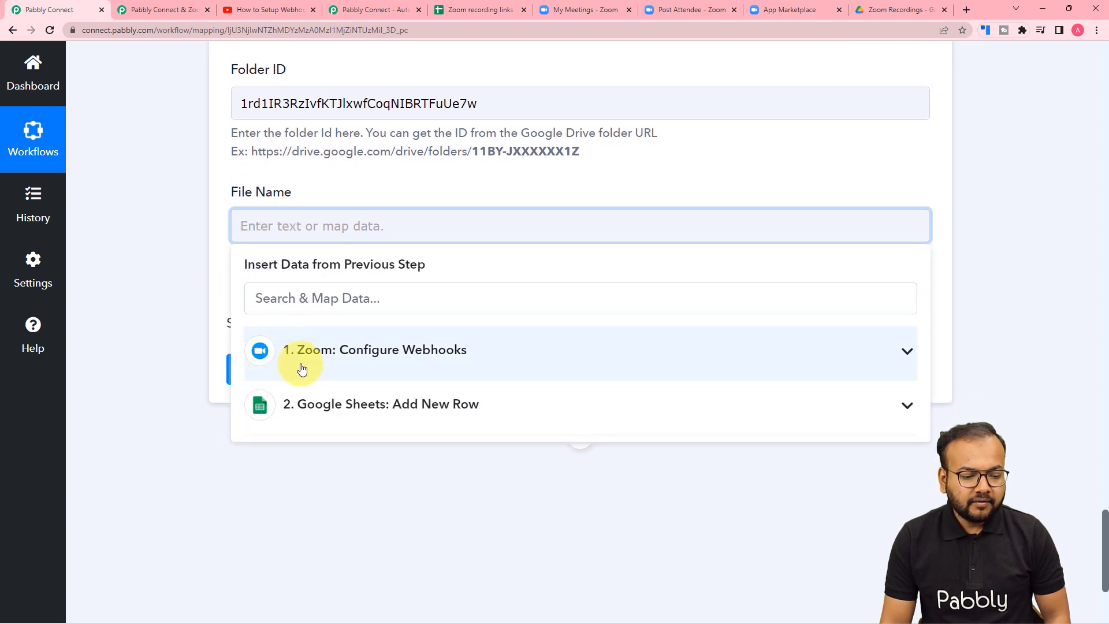
{"action": "left_click", "coordinate": [359, 368]}
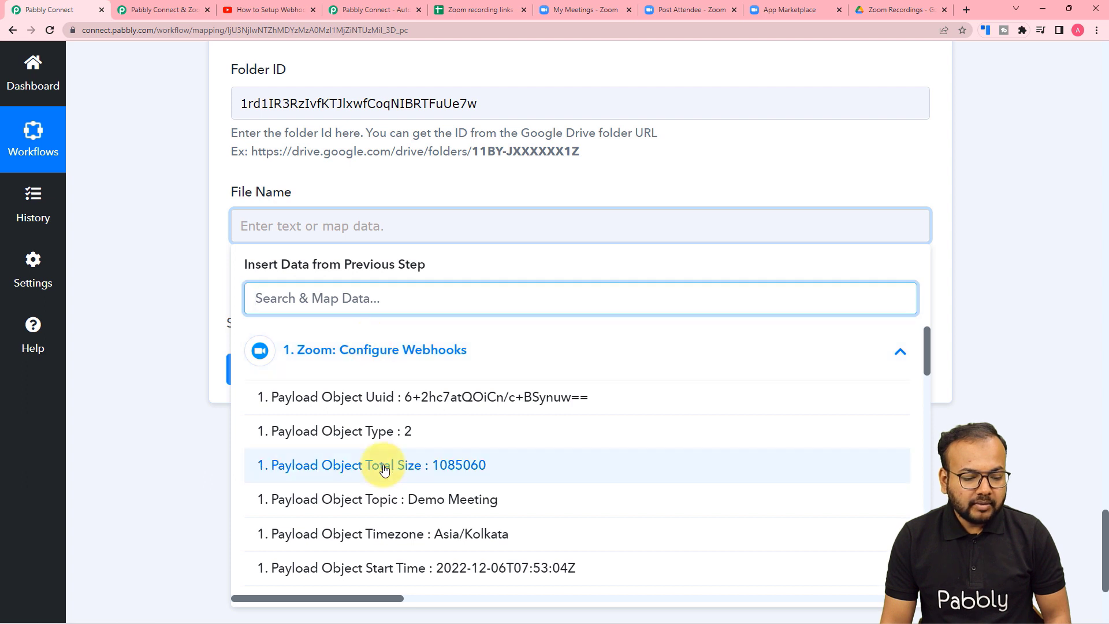
{"action": "left_click", "coordinate": [379, 502]}
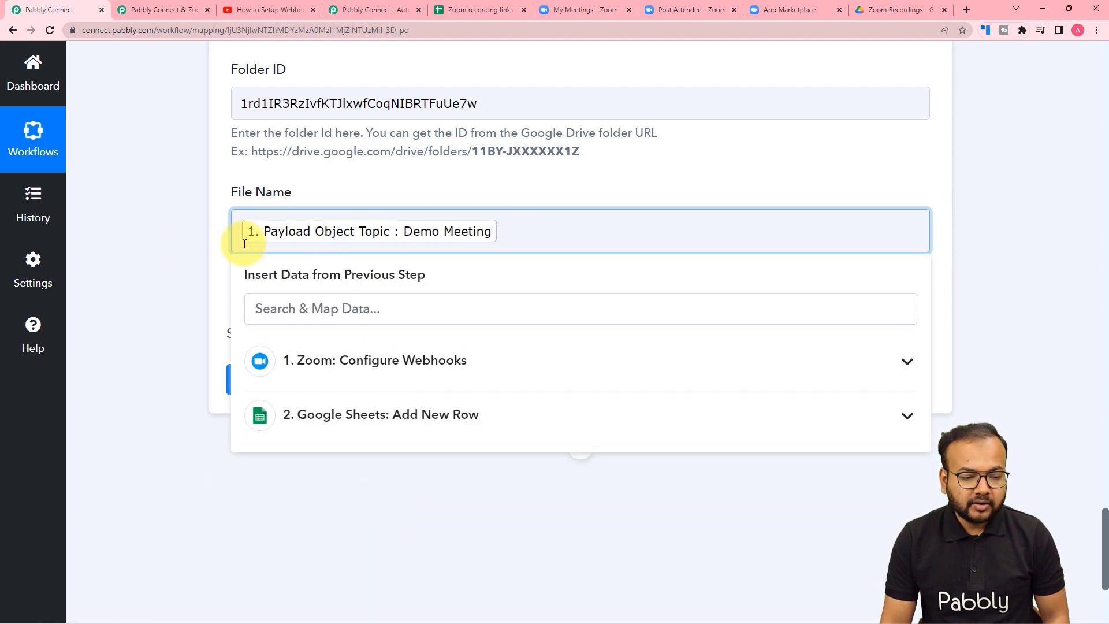
{"action": "left_click", "coordinate": [201, 240]}
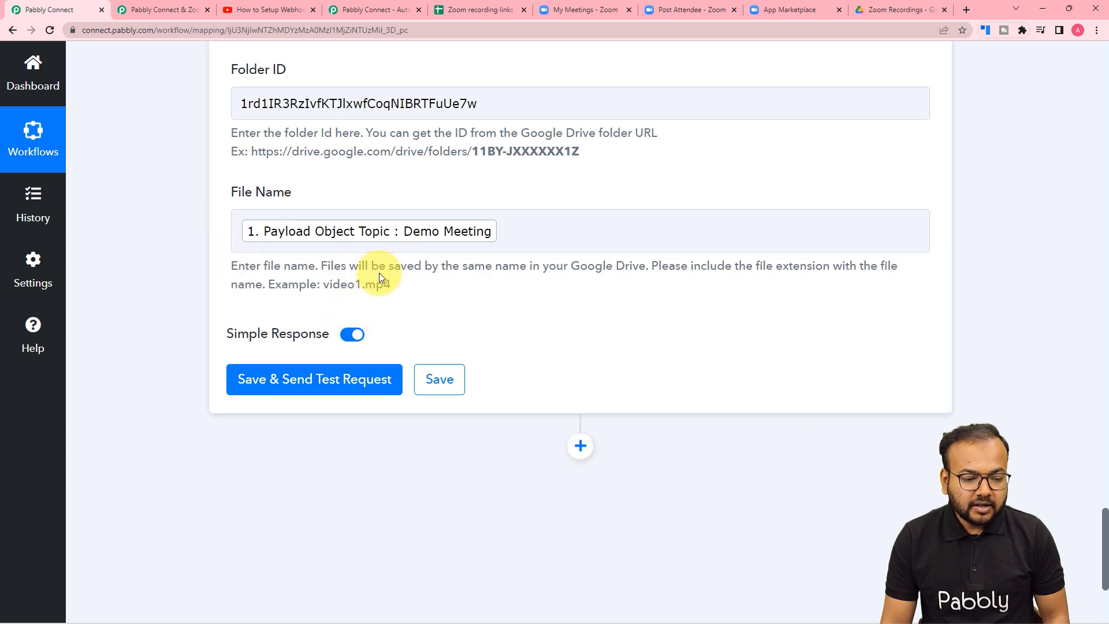
{"action": "left_click", "coordinate": [507, 233]}
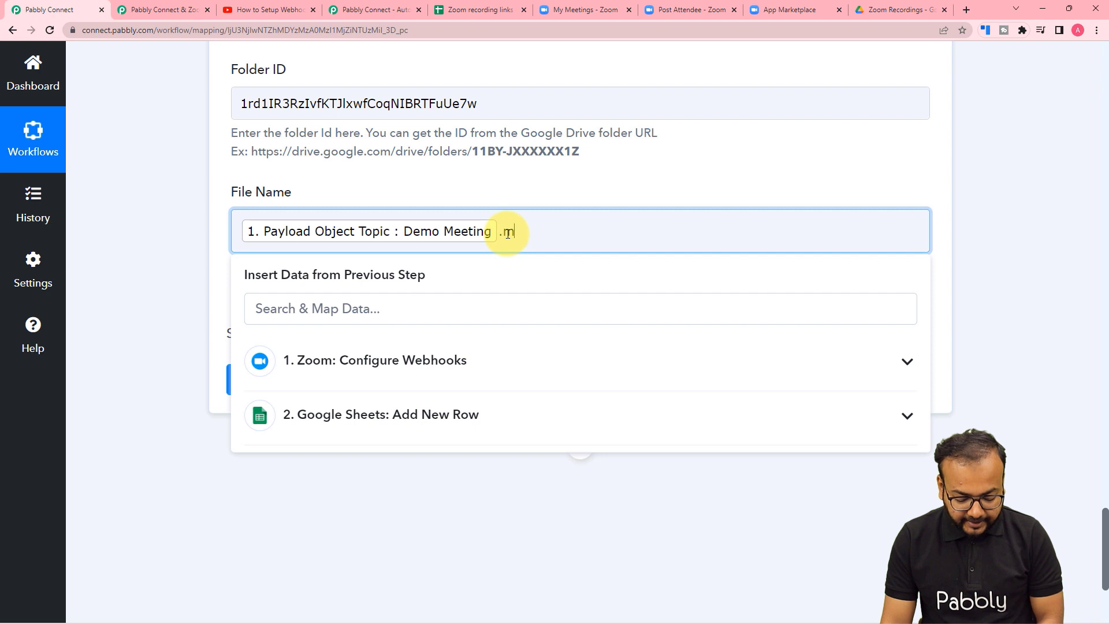
{"action": "type", "text": ".mp4"}
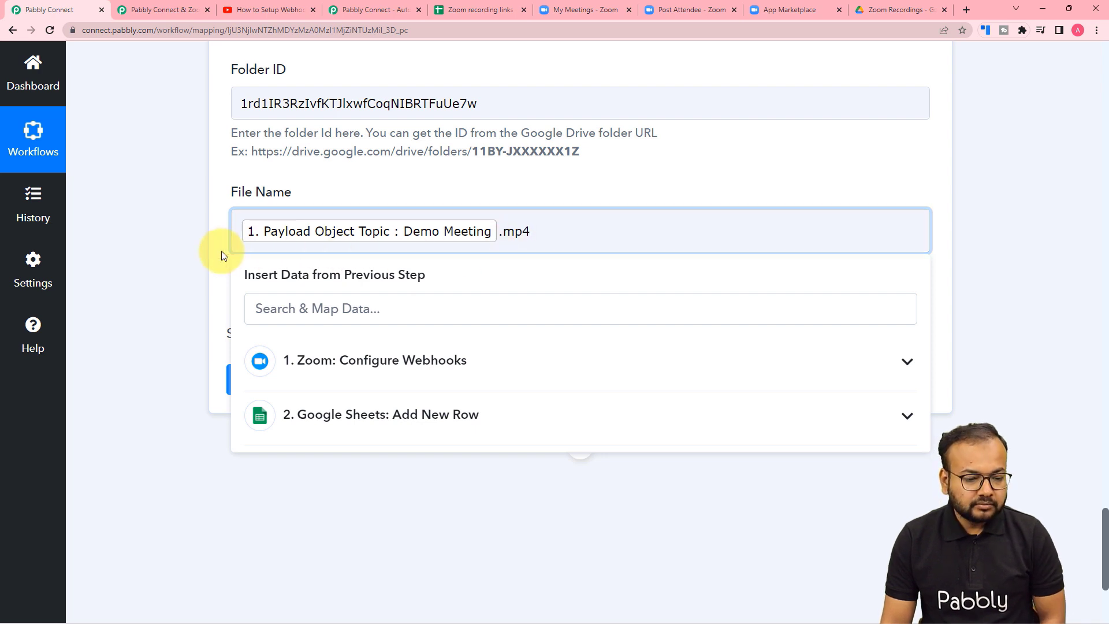
{"action": "left_click", "coordinate": [221, 251]}
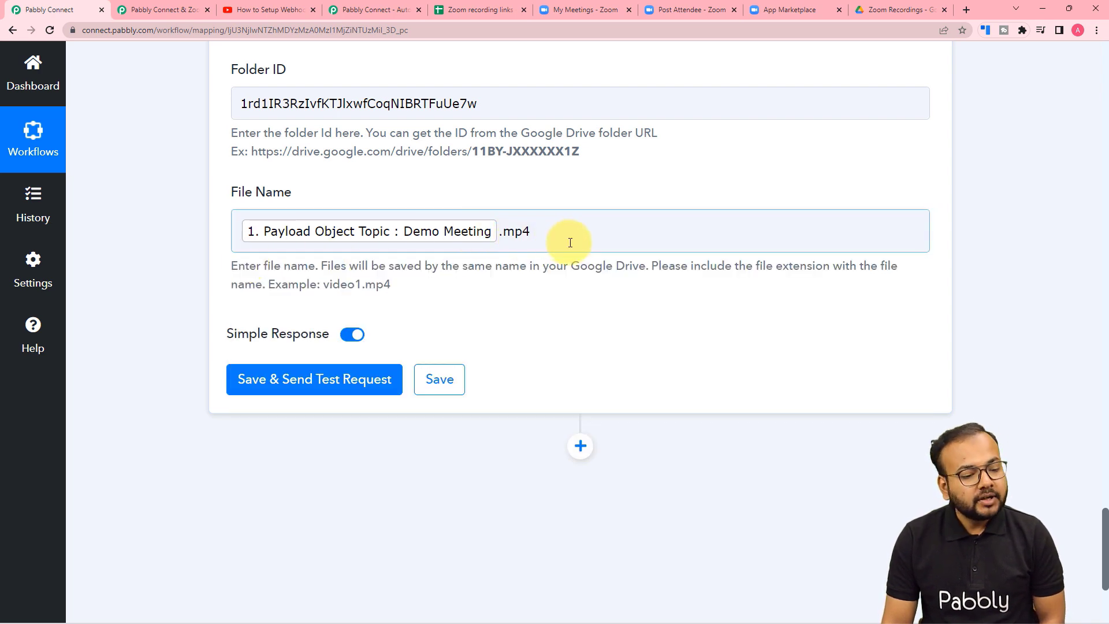
{"action": "left_click", "coordinate": [269, 382]}
Send the upload test request and confirm Demo Meeting.mp4 appears in the Zoom Recordings Drive folder.
{"action": "left_click", "coordinate": [881, 12]}
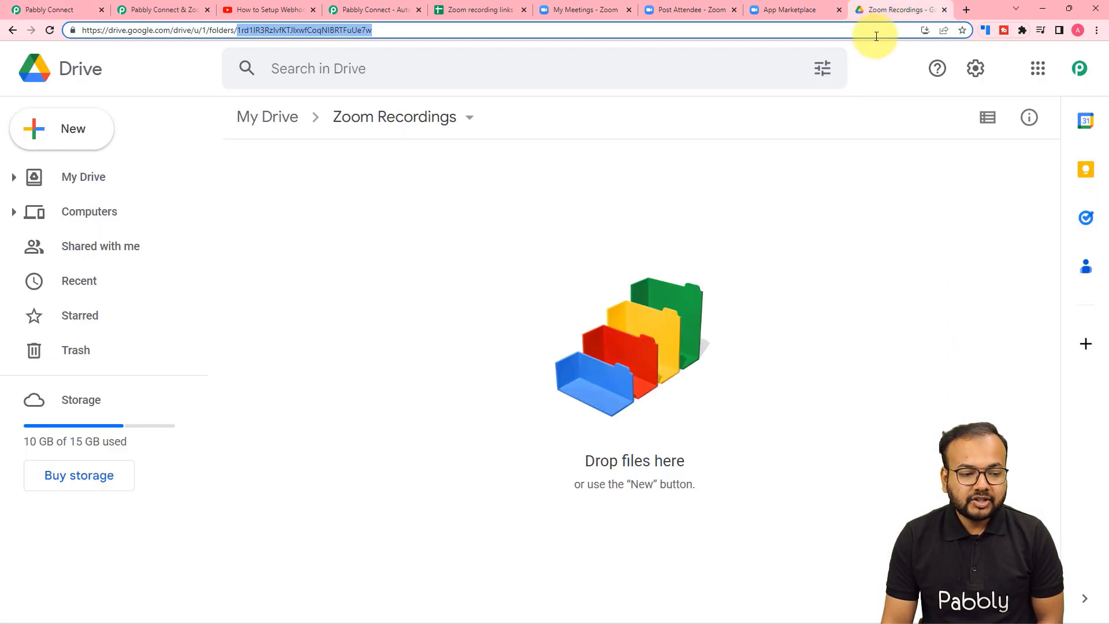
{"action": "left_click", "coordinate": [412, 264]}
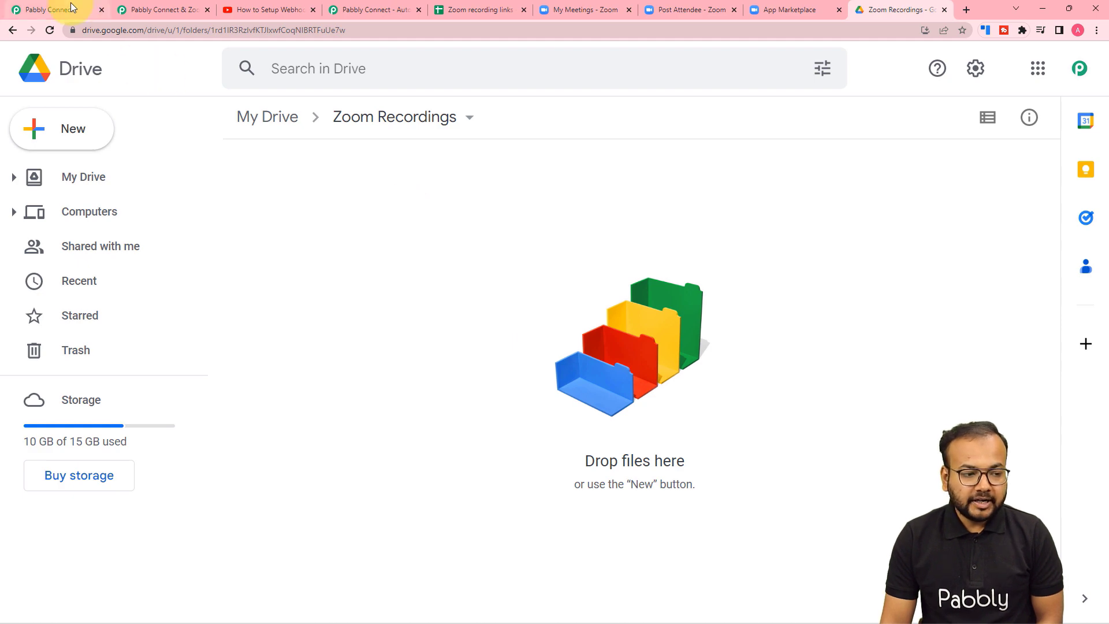
{"action": "left_click", "coordinate": [51, 9]}
{"action": "left_click", "coordinate": [245, 373]}
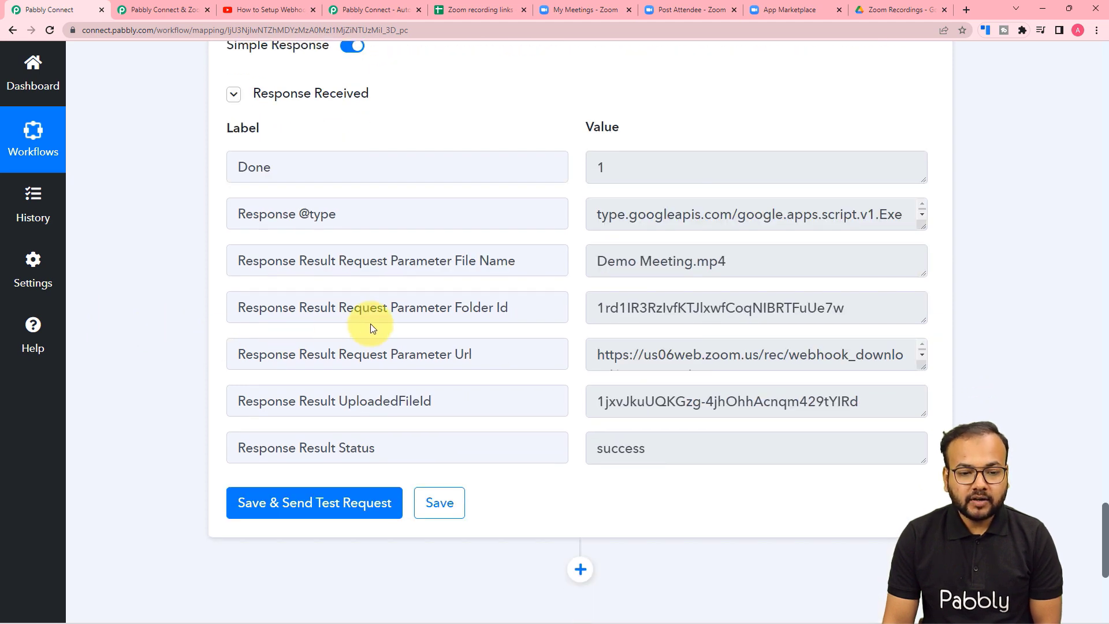
{"action": "left_click", "coordinate": [859, 12]}
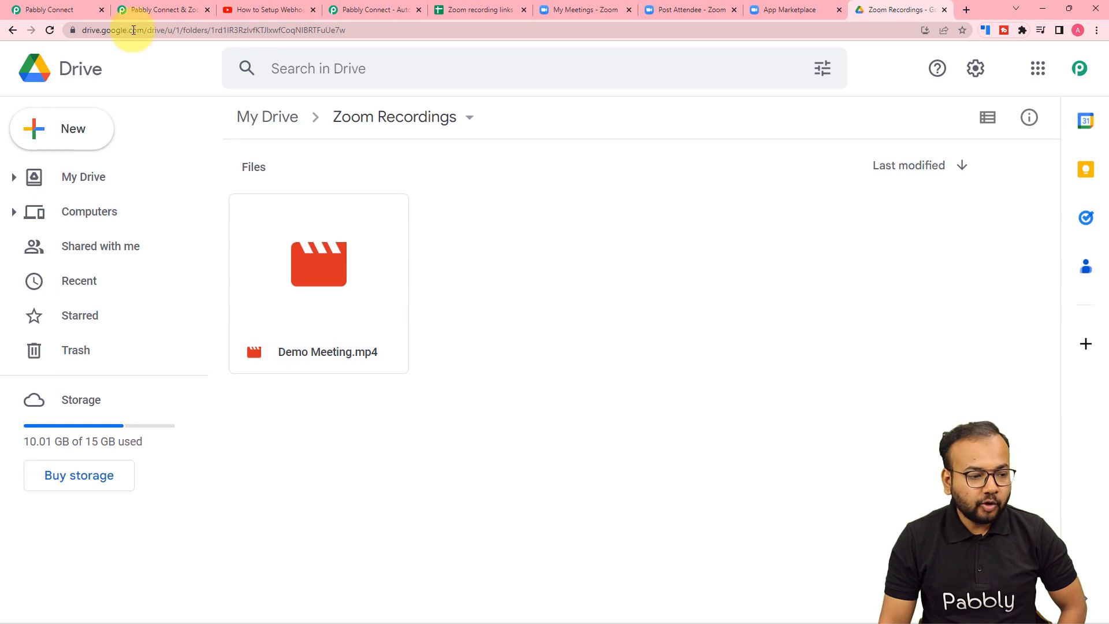
{"action": "left_click", "coordinate": [28, 10]}
{"action": "left_click", "coordinate": [277, 230]}
{"action": "left_click", "coordinate": [303, 206]}
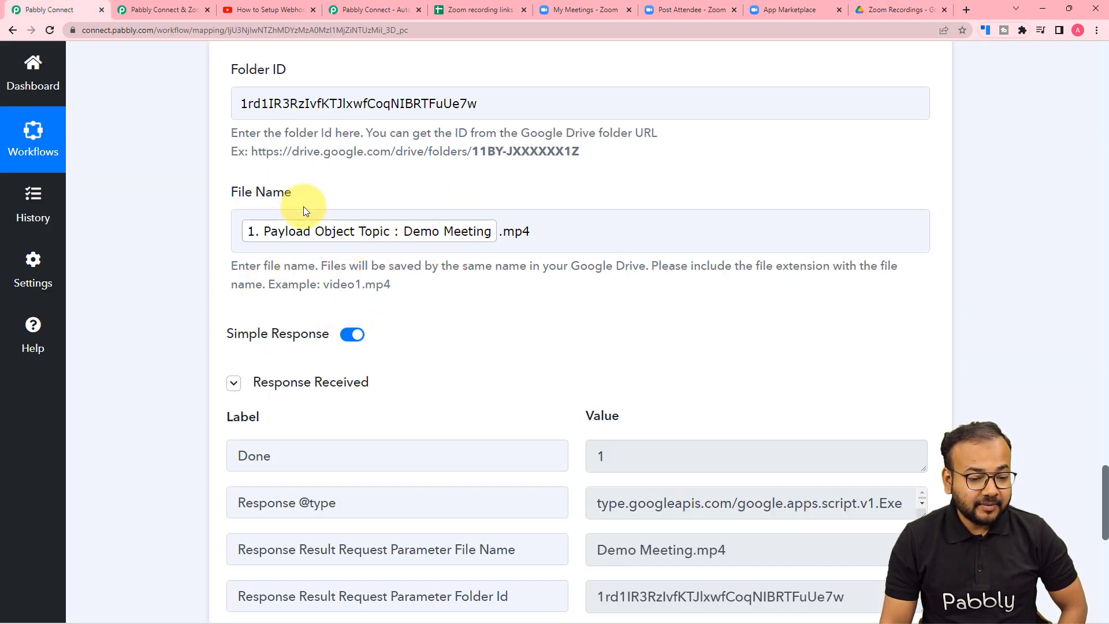
{"action": "left_click", "coordinate": [882, 10]}
{"action": "left_click", "coordinate": [358, 285]}
{"action": "left_click", "coordinate": [767, 340]}
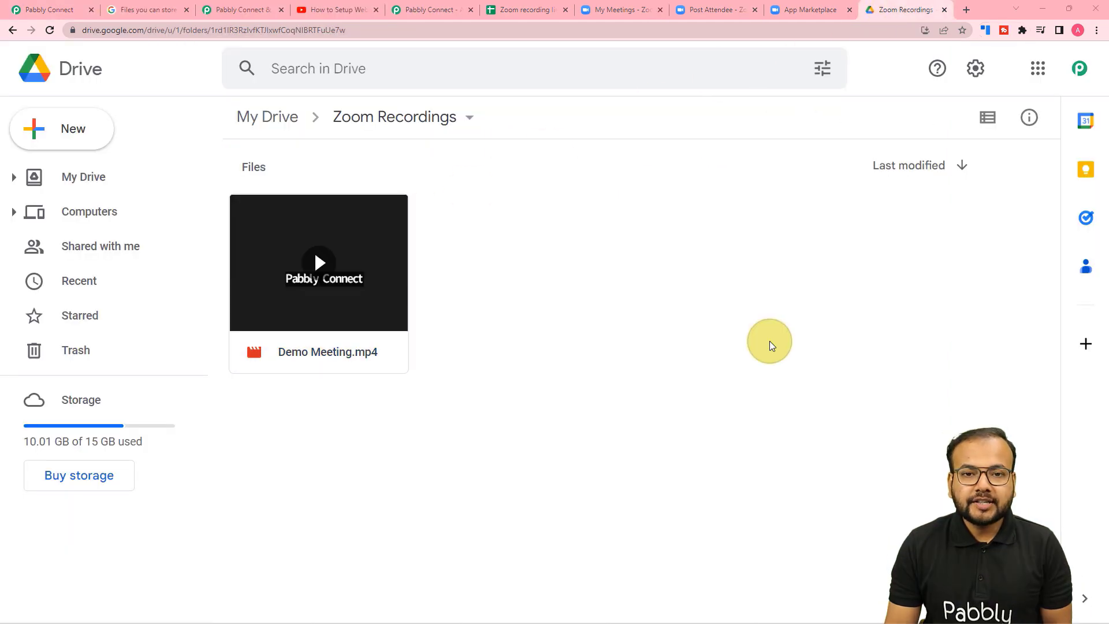
{"action": "left_click", "coordinate": [330, 322]}
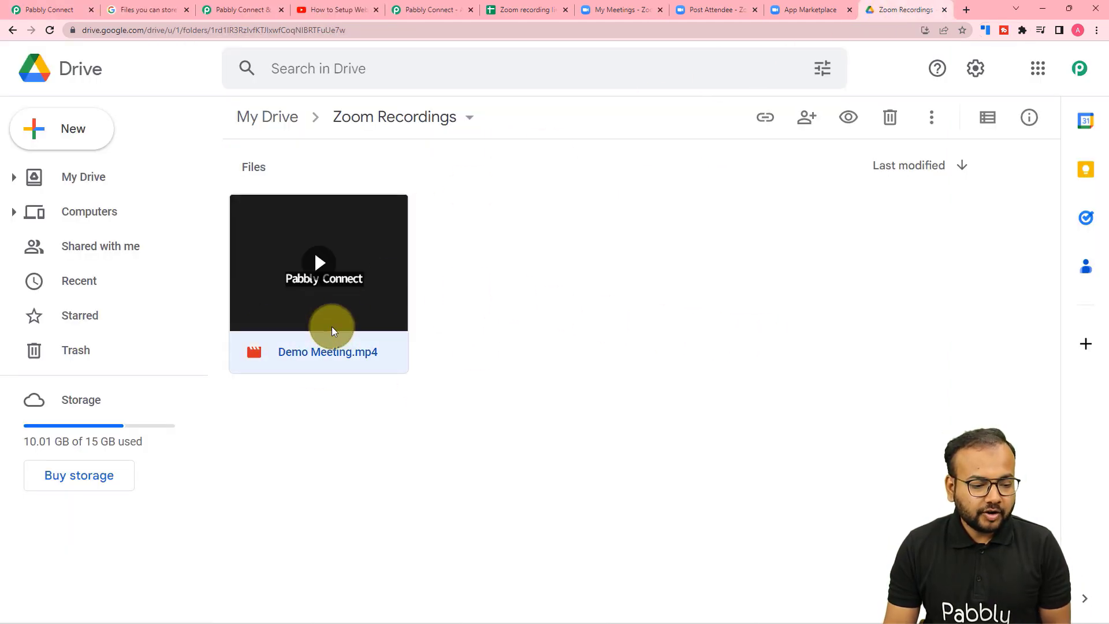
{"action": "double_click", "coordinate": [337, 300]}
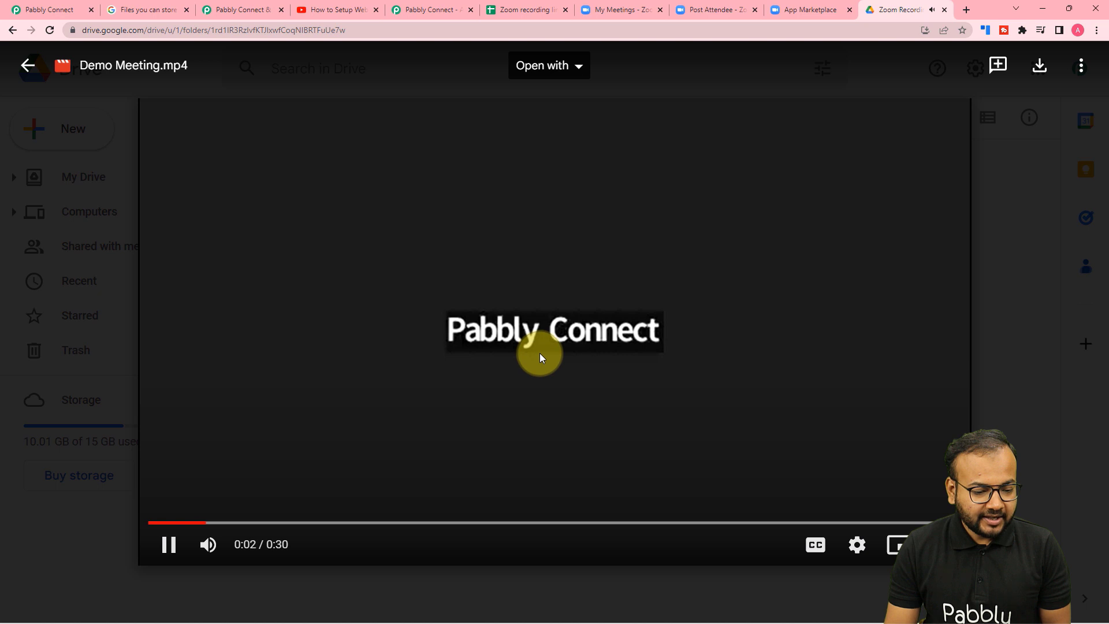
{"action": "left_click", "coordinate": [207, 543]}
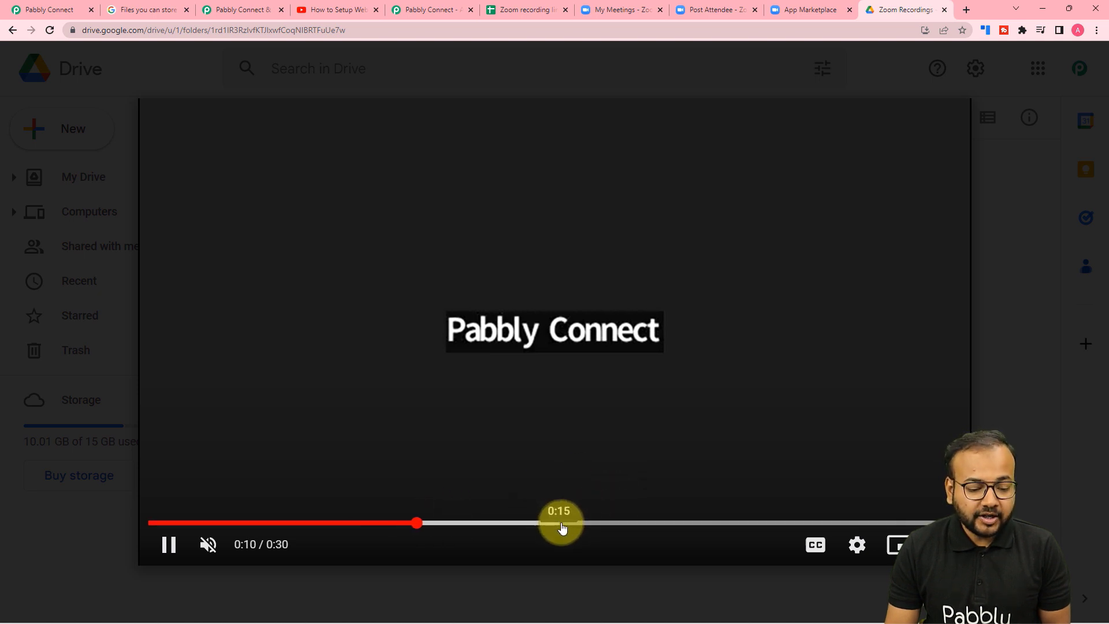
{"action": "left_click", "coordinate": [598, 523]}
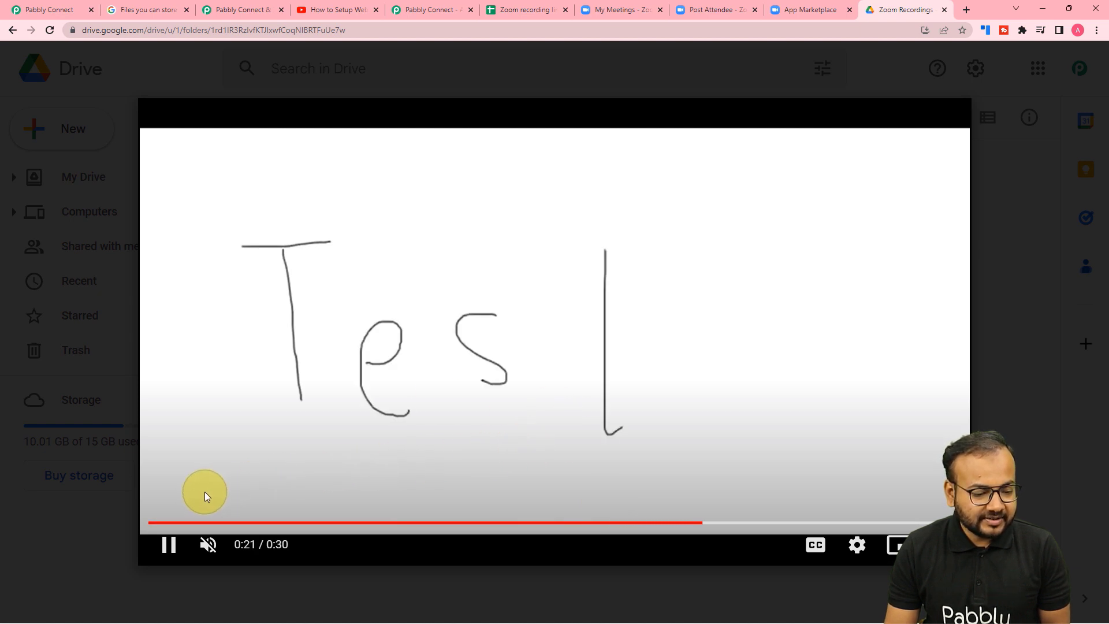
{"action": "left_click", "coordinate": [178, 555]}
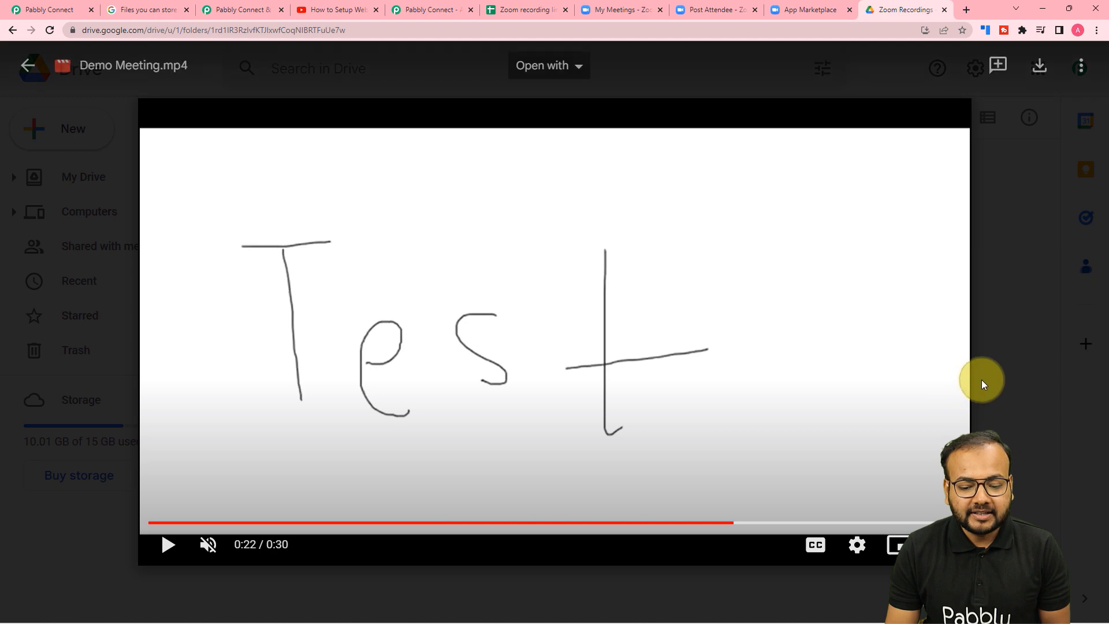
{"action": "left_click", "coordinate": [982, 380]}
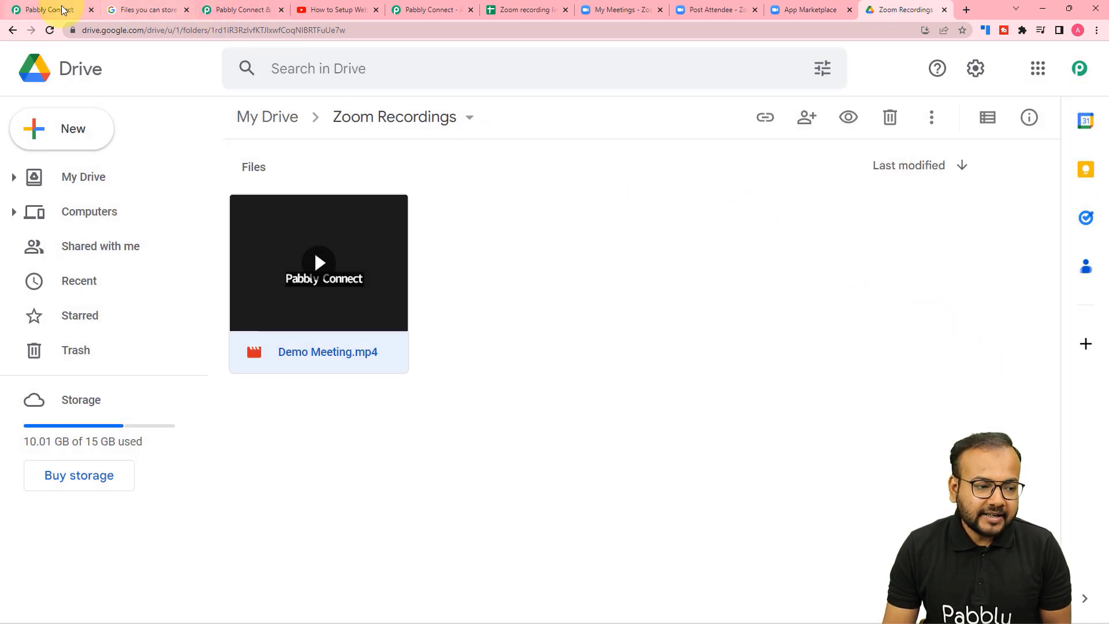
{"action": "left_click", "coordinate": [47, 9]}
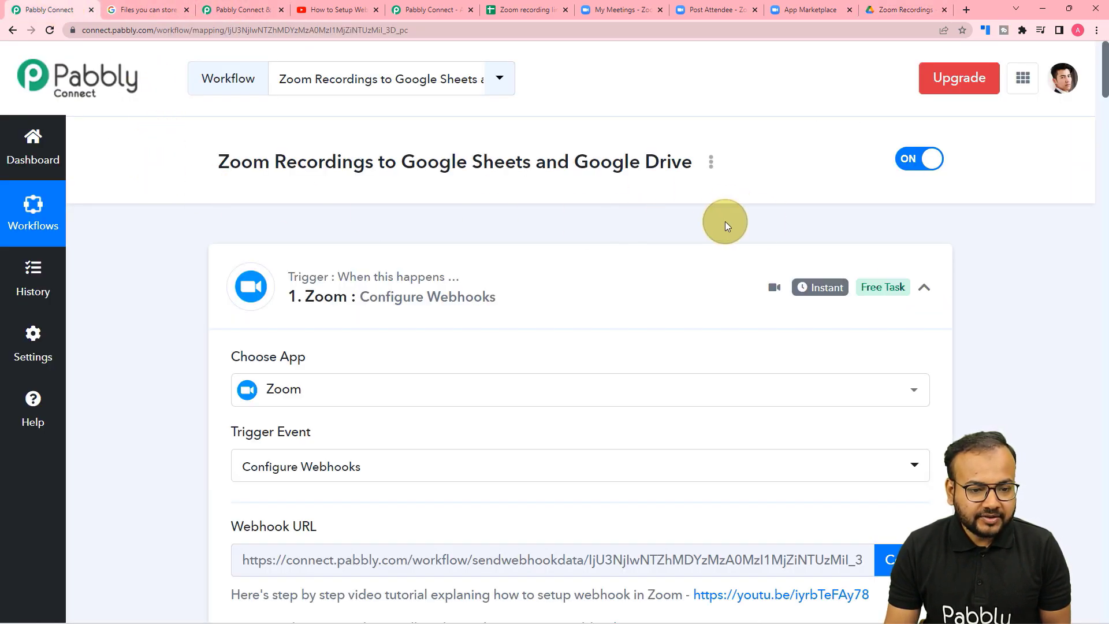
Collapse the Zoom Configure Webhooks, Google Sheets Add New Row and Google Drive Upload a File steps.
{"action": "left_click", "coordinate": [924, 288]}
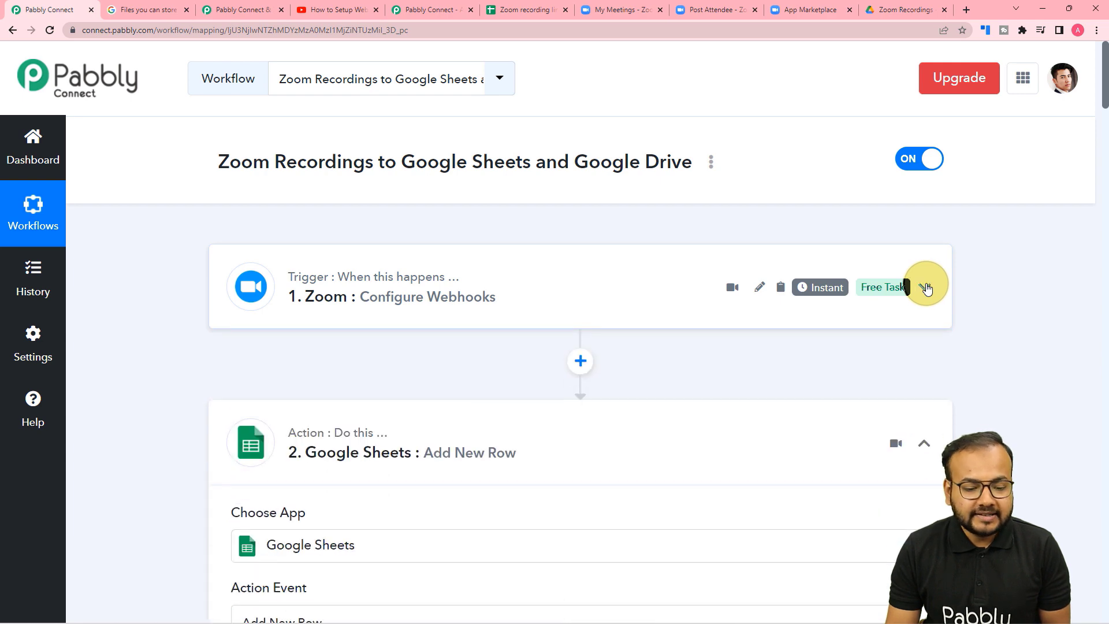
{"action": "scroll", "coordinate": [927, 289], "scroll_direction": "down", "scroll_amount": 1}
{"action": "left_click", "coordinate": [924, 388]}
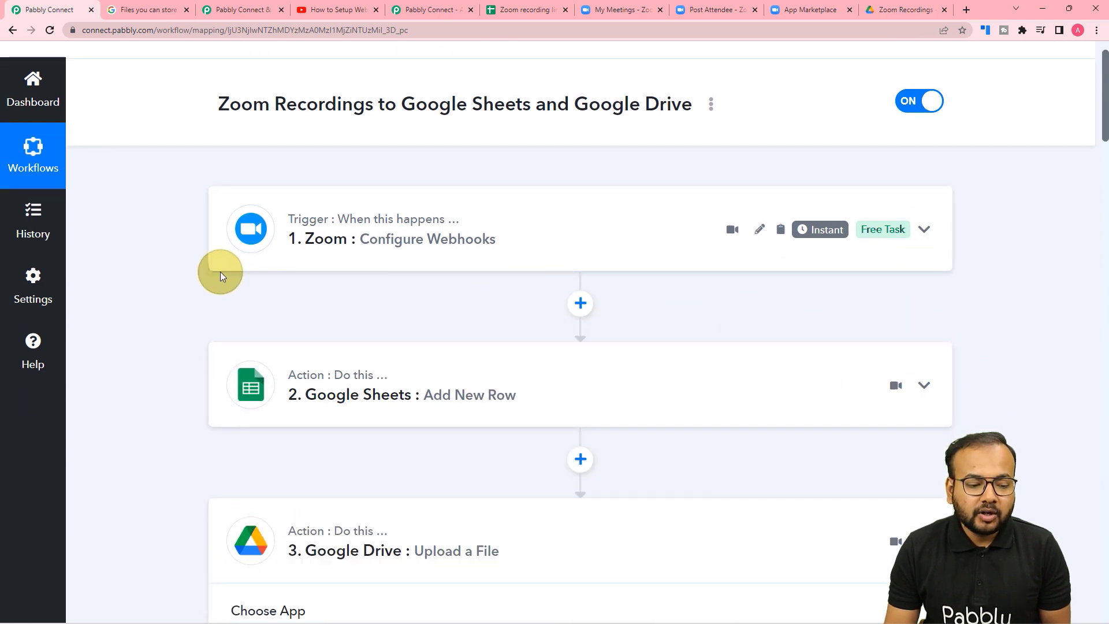
{"action": "scroll", "coordinate": [206, 277], "scroll_direction": "down", "scroll_amount": 1}
{"action": "scroll", "coordinate": [207, 277], "scroll_direction": "down", "scroll_amount": 3}
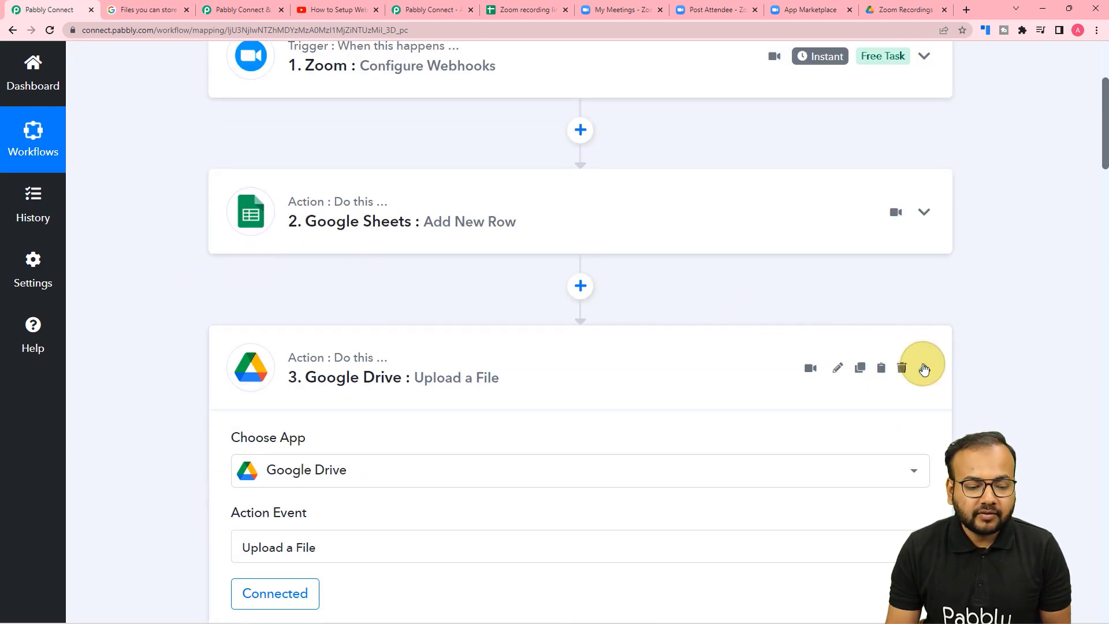
{"action": "left_click", "coordinate": [922, 368]}
{"action": "scroll", "coordinate": [736, 304], "scroll_direction": "up", "scroll_amount": 3}
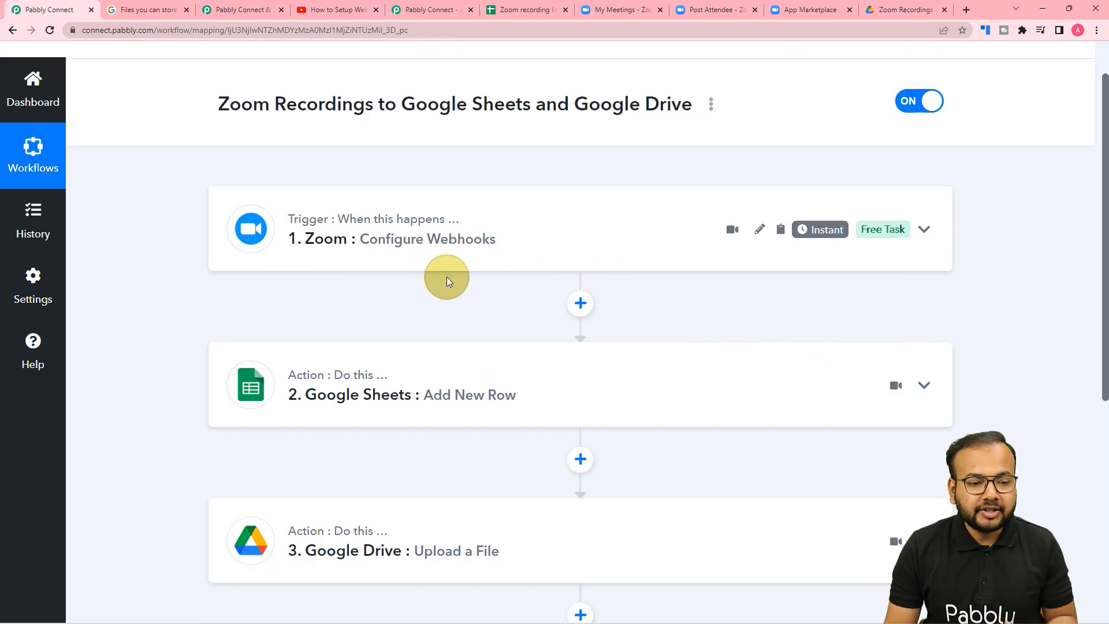
Check the Zoom recording links spreadsheet and the Zoom Recordings Drive folder, then return to the workflow.
{"action": "left_click", "coordinate": [521, 13]}
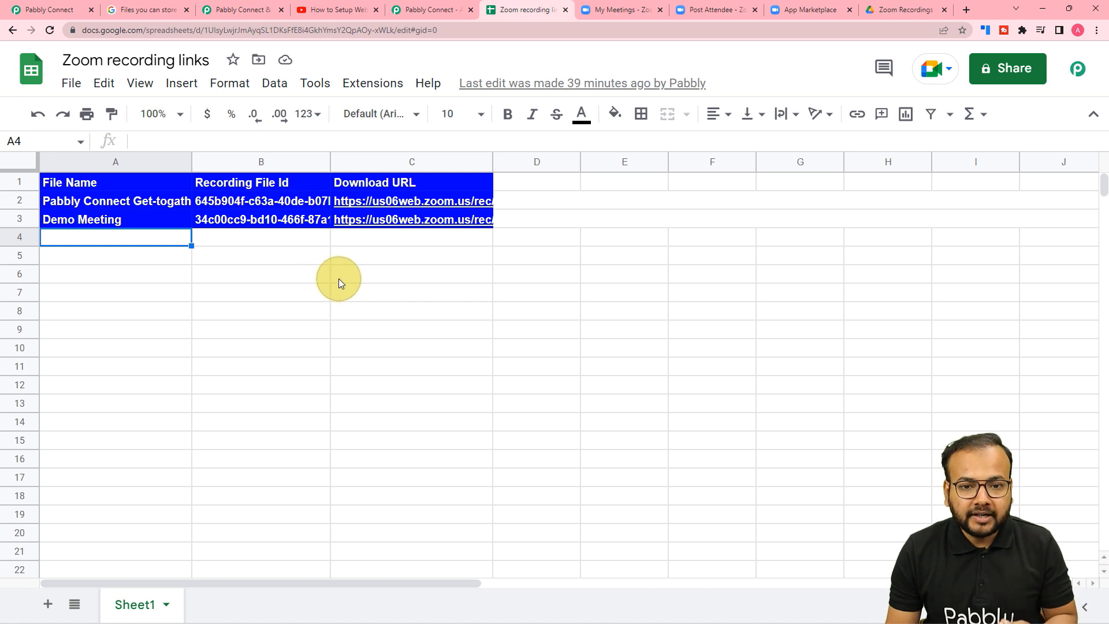
{"action": "left_click", "coordinate": [903, 12]}
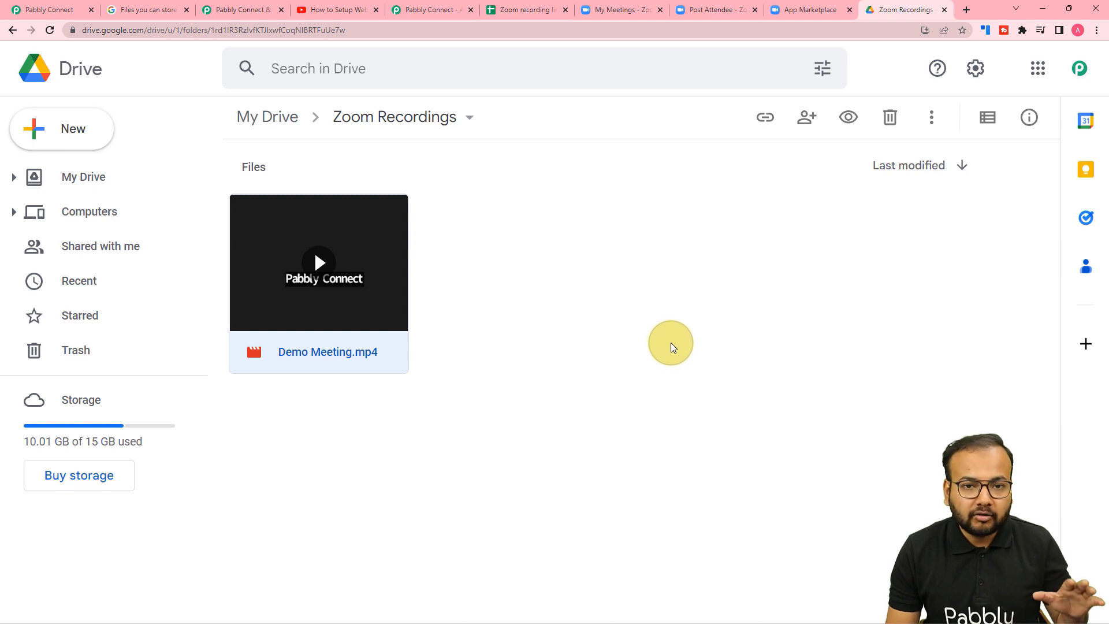
{"action": "left_click", "coordinate": [65, 13]}
{"action": "scroll", "coordinate": [222, 200], "scroll_direction": "down", "scroll_amount": 3}
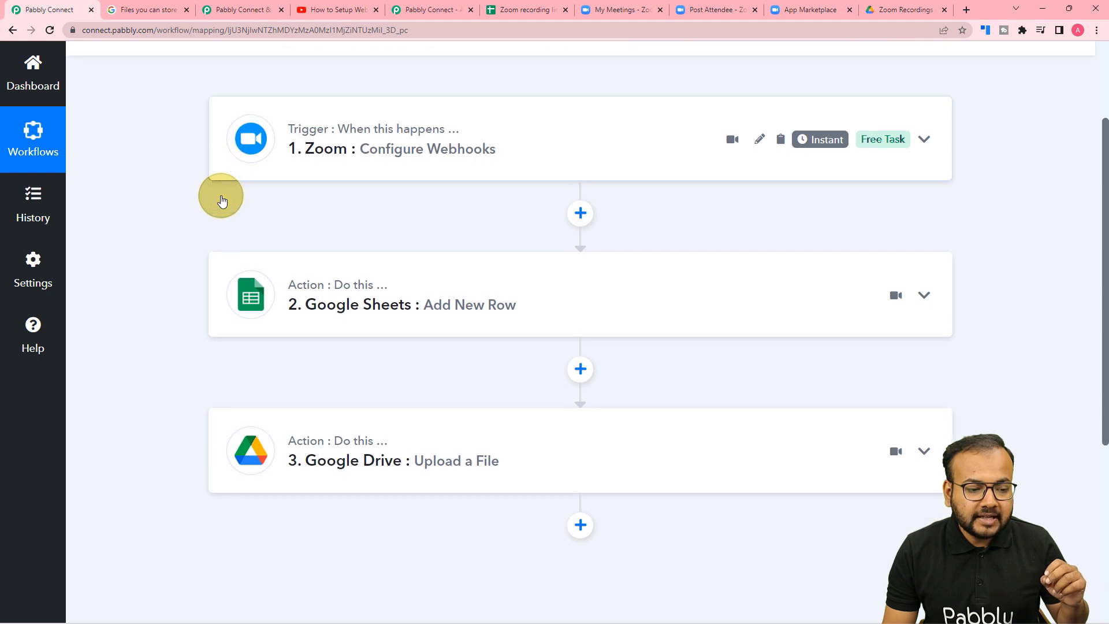